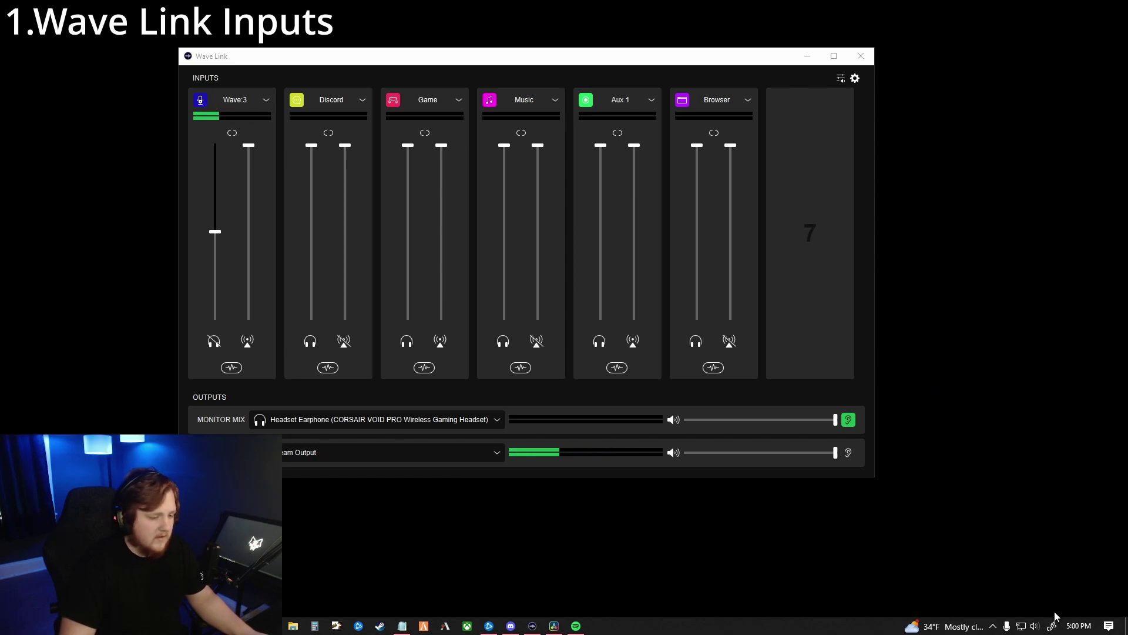
click(993, 626)
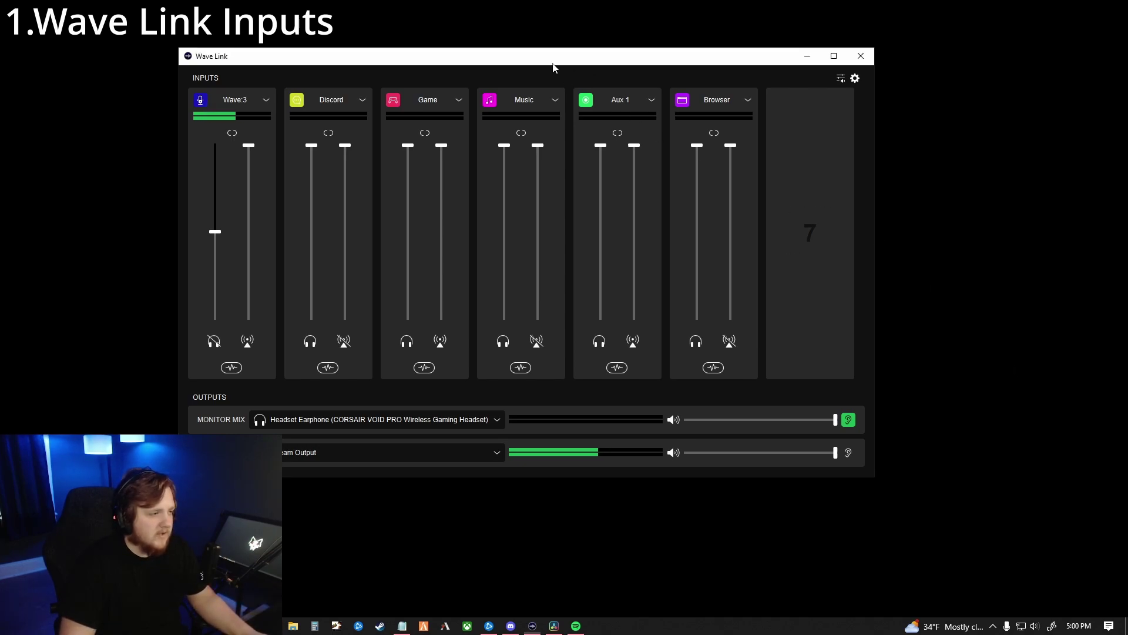
drag(555, 66, 572, 100)
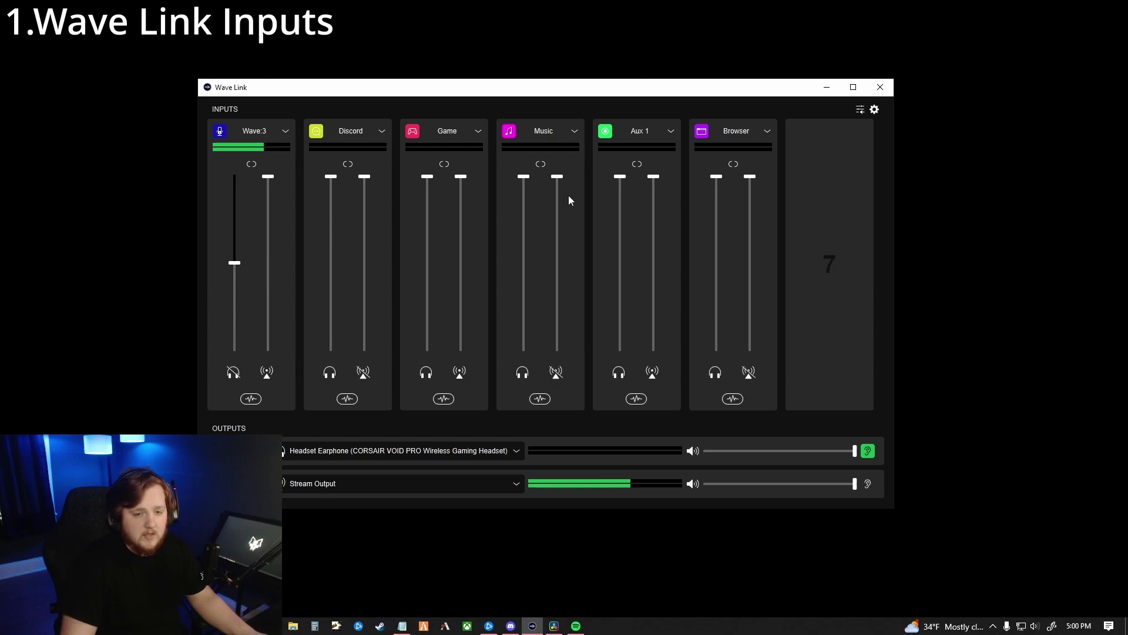
mouse_move(829, 231)
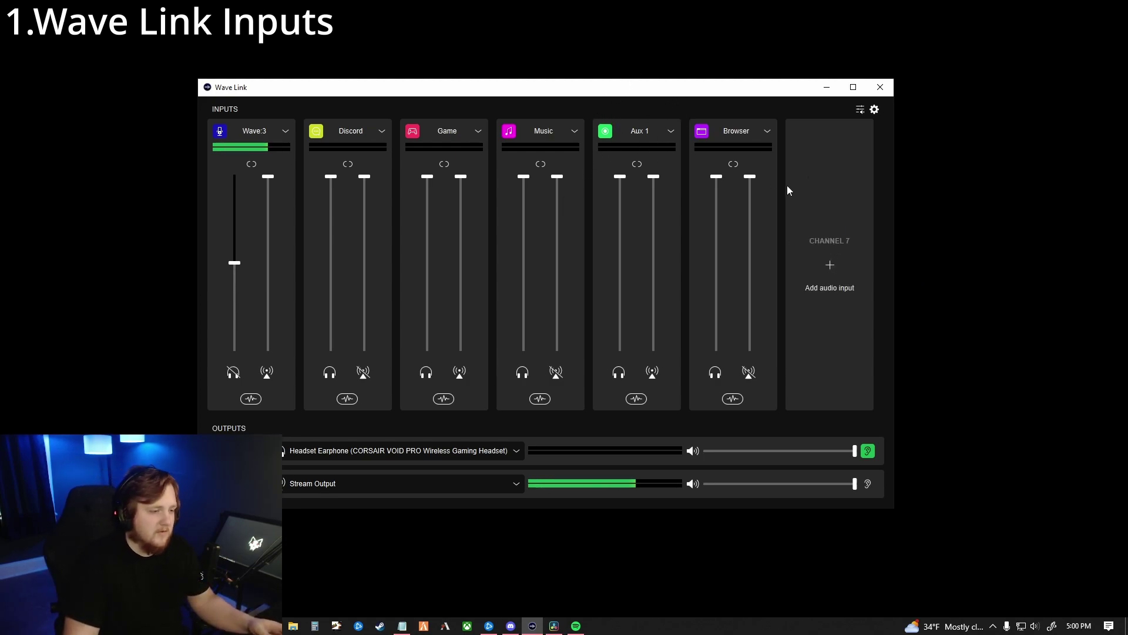
click(831, 268)
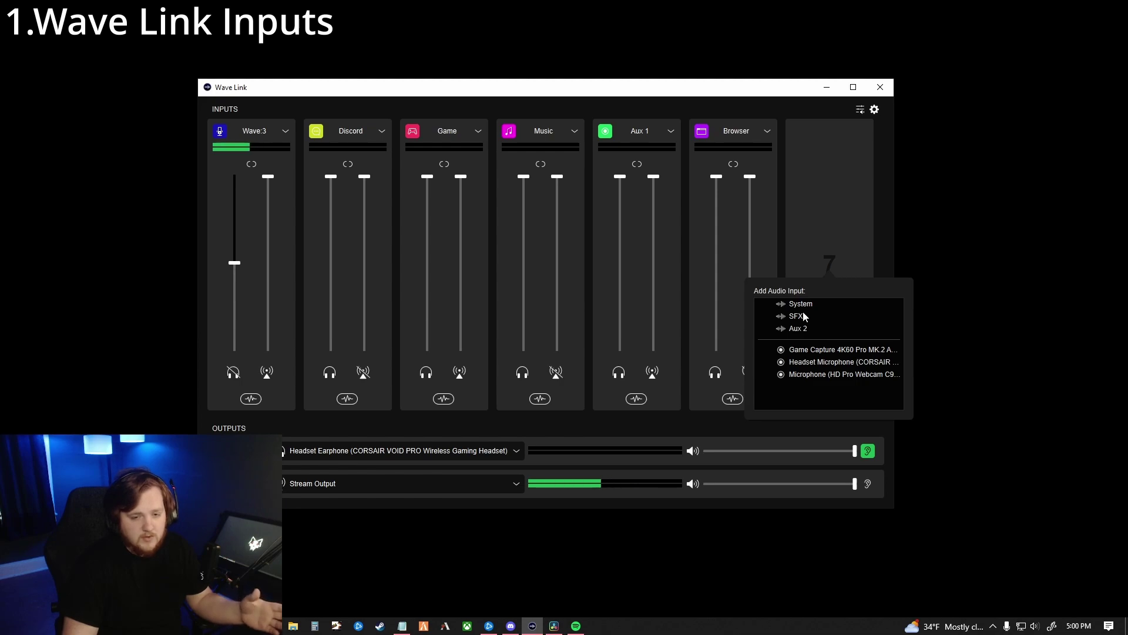
click(822, 121)
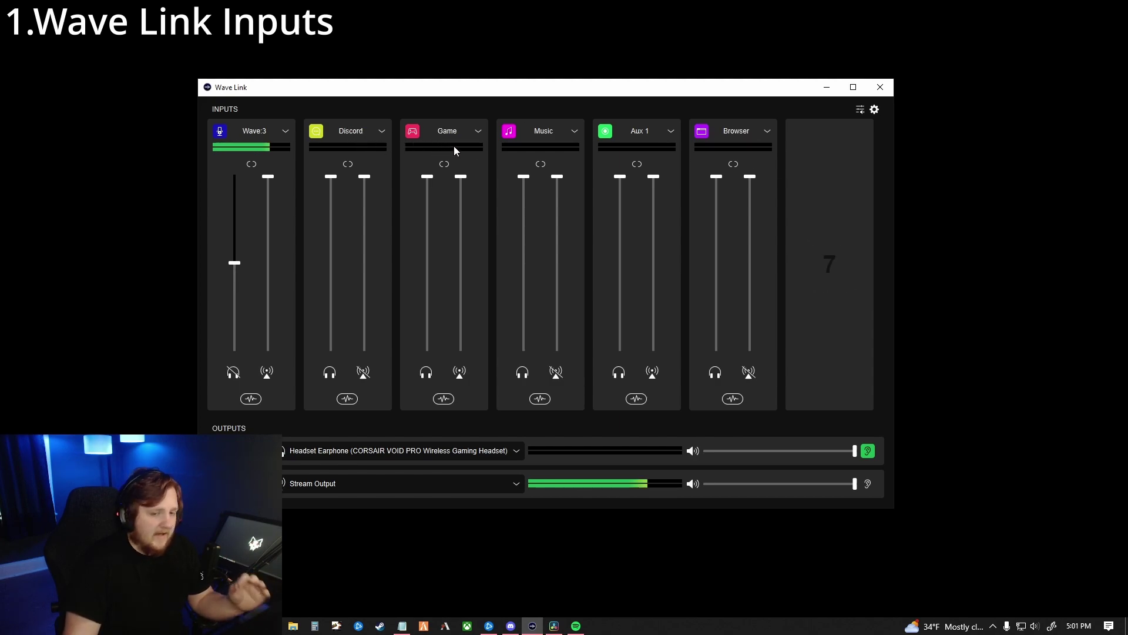
mouse_move(839, 240)
click(830, 268)
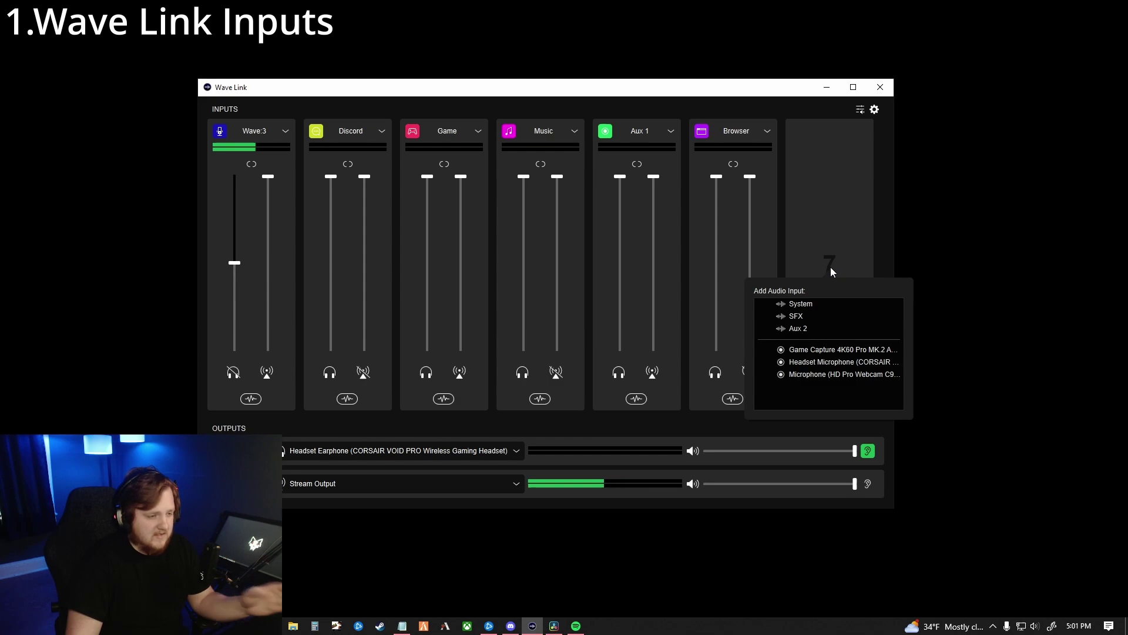
click(804, 304)
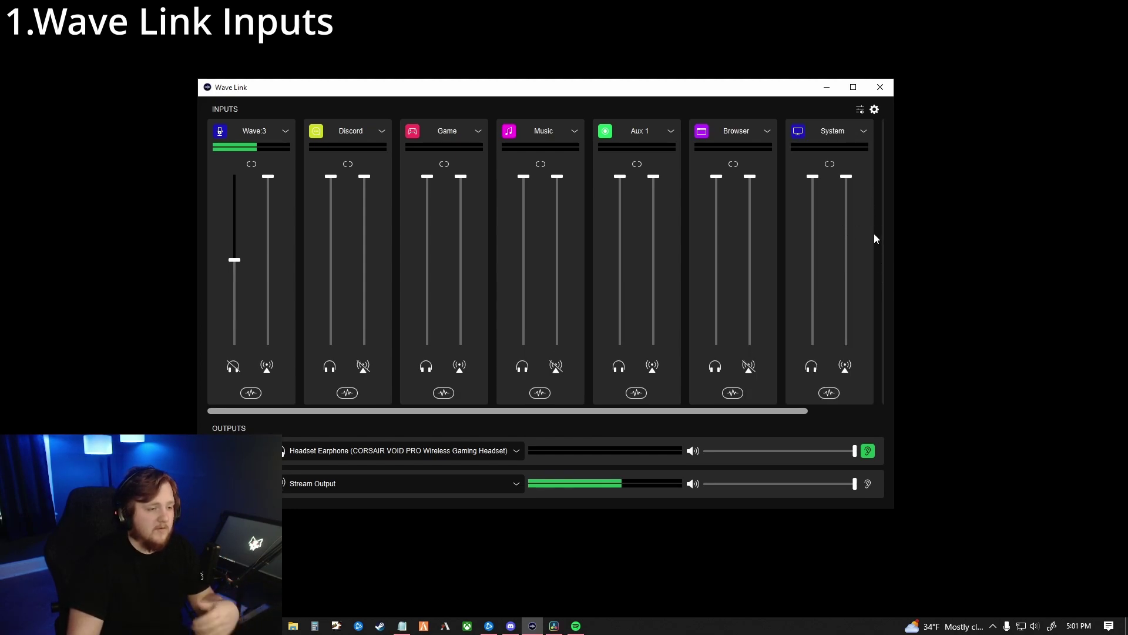
click(863, 131)
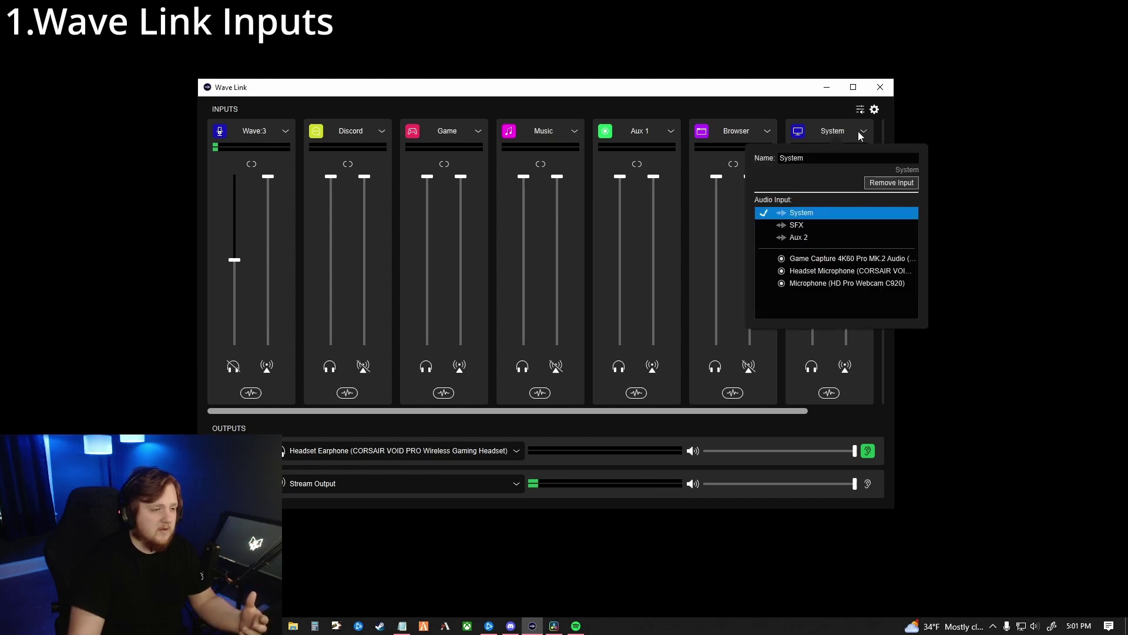
click(883, 182)
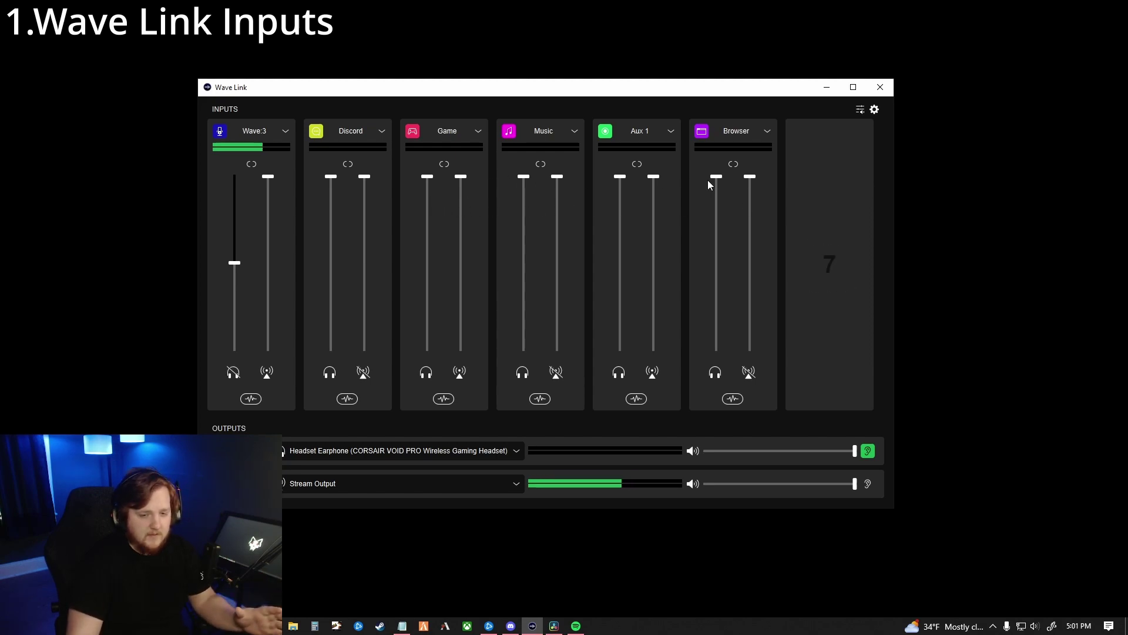
Open App volume and device preferences and leave the headset output and input devices unchanged
click(861, 111)
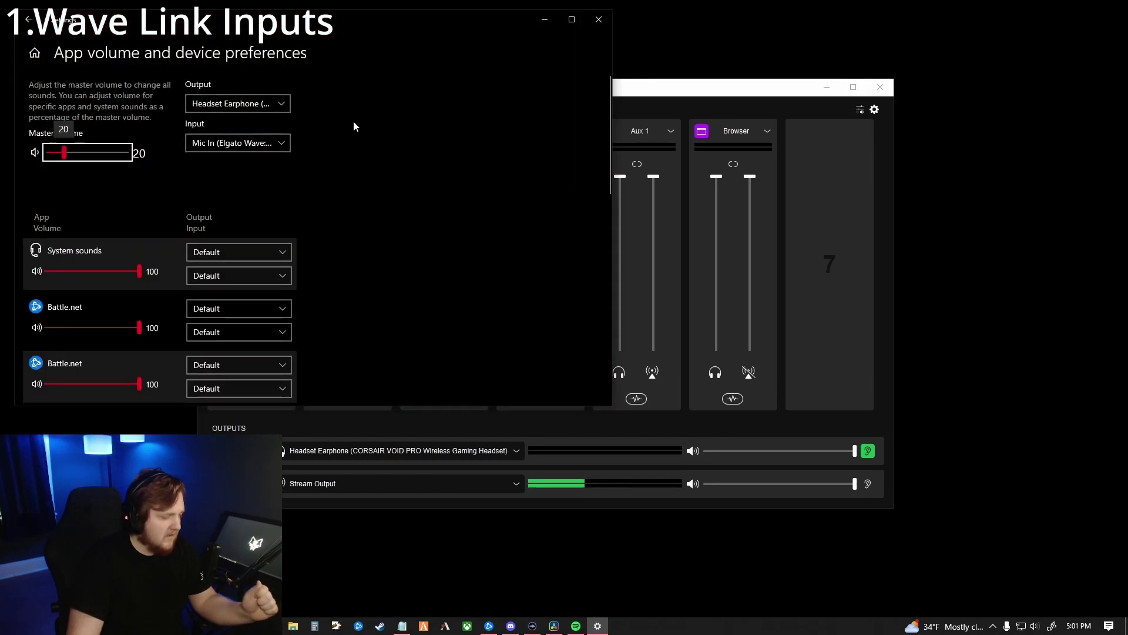
drag(283, 24, 595, 87)
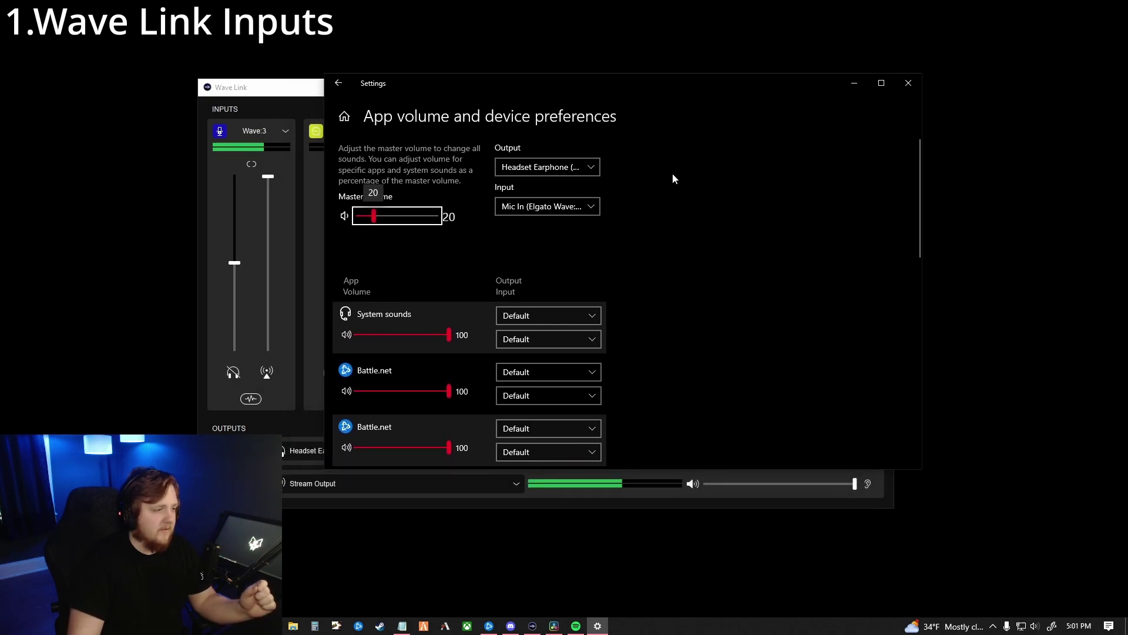
click(586, 167)
click(800, 222)
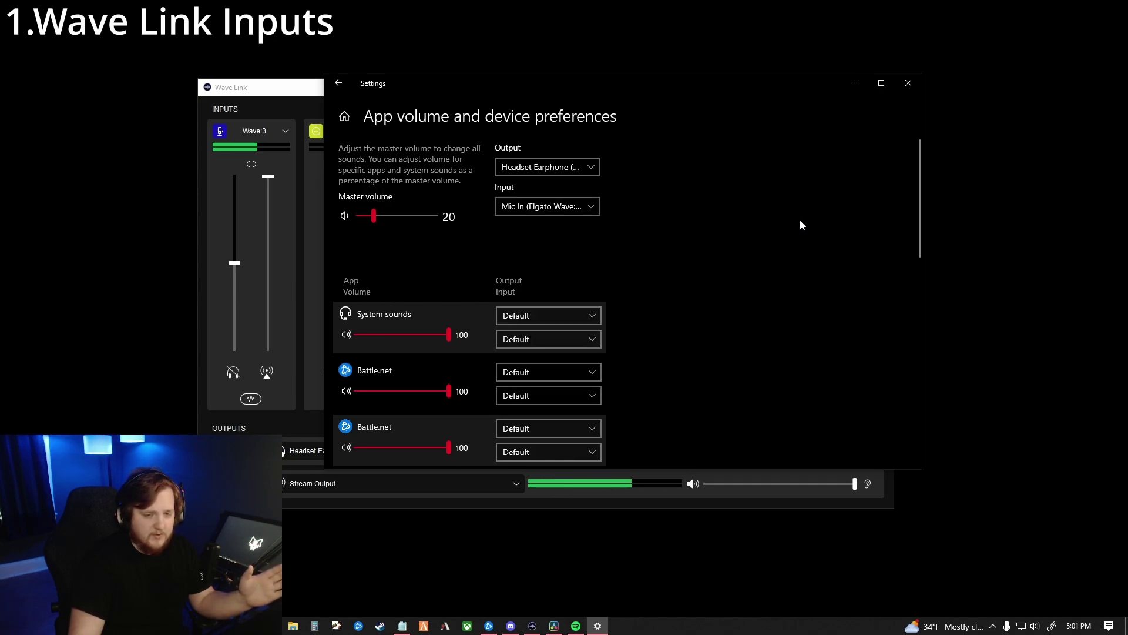
click(593, 206)
click(679, 276)
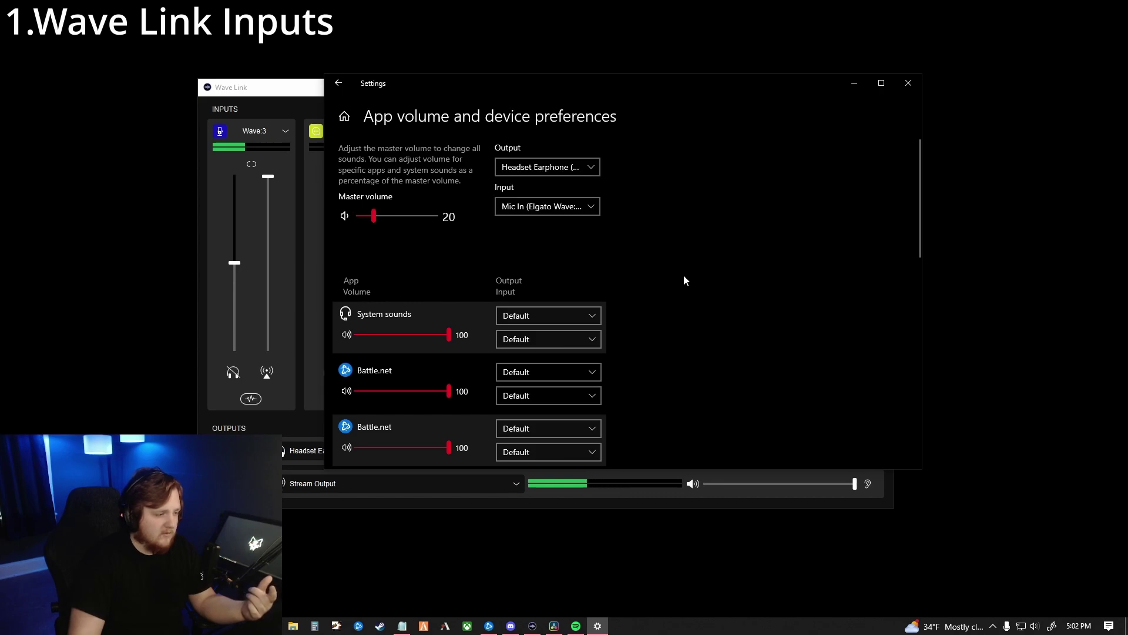
Scroll to the app list and keep Google Chrome routed to Wave Link Browser
scroll(682, 270, down, 4)
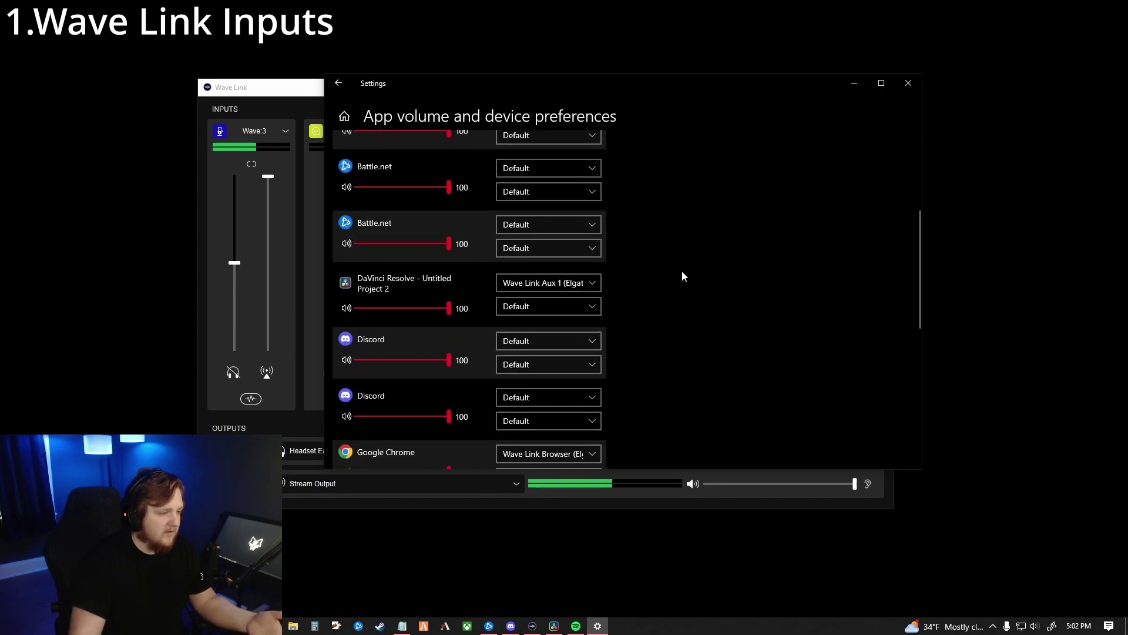
scroll(682, 275, down, 1)
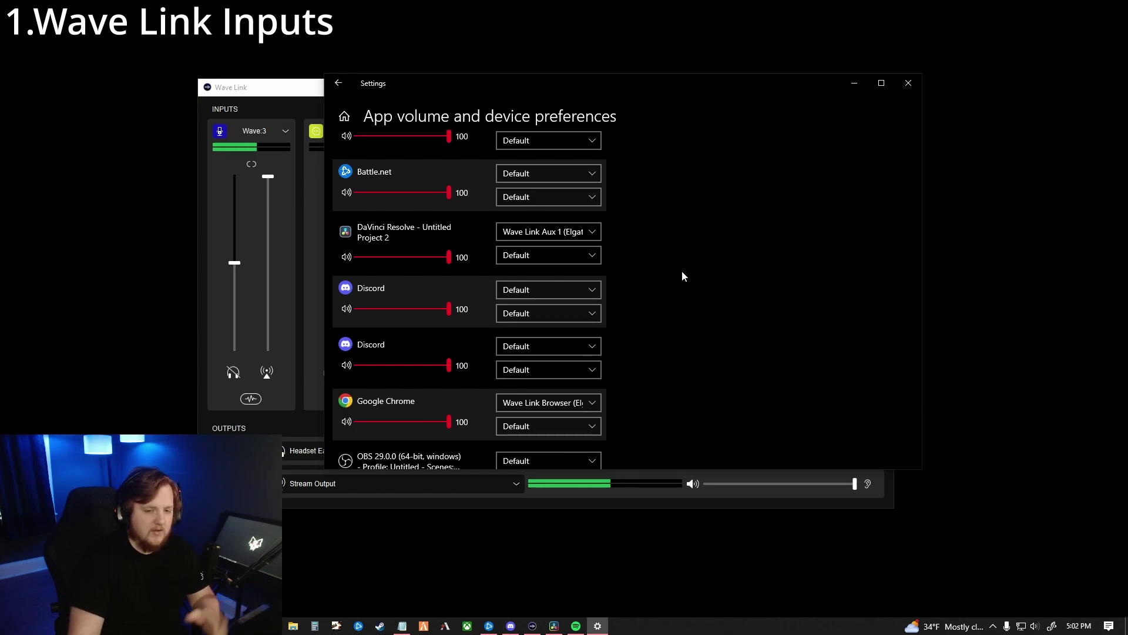
scroll(682, 275, down, 3)
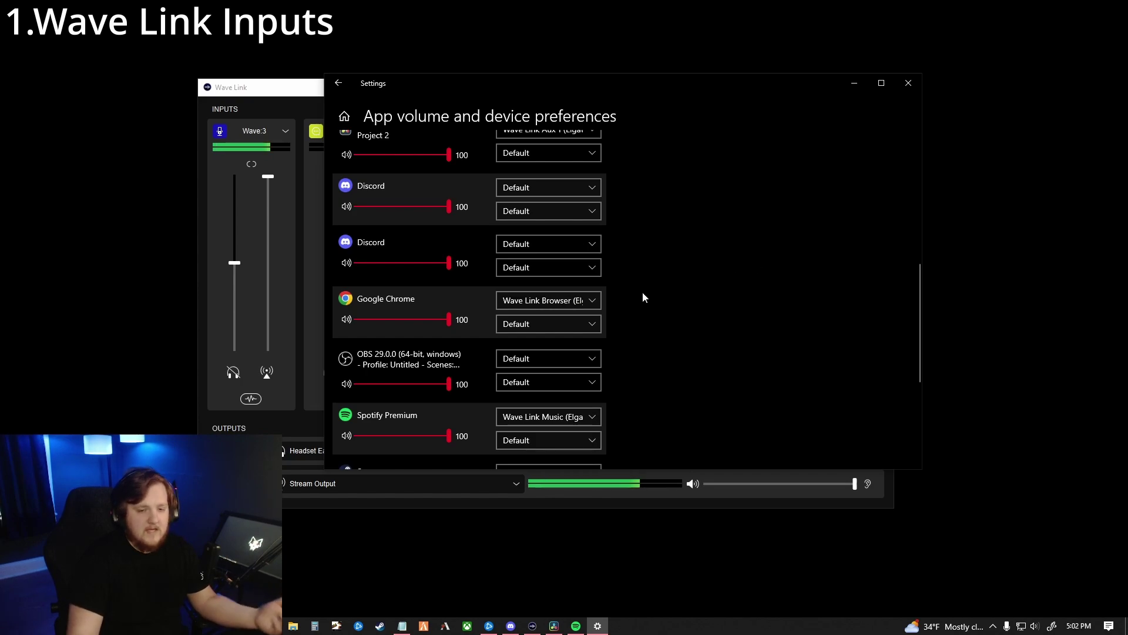
click(583, 301)
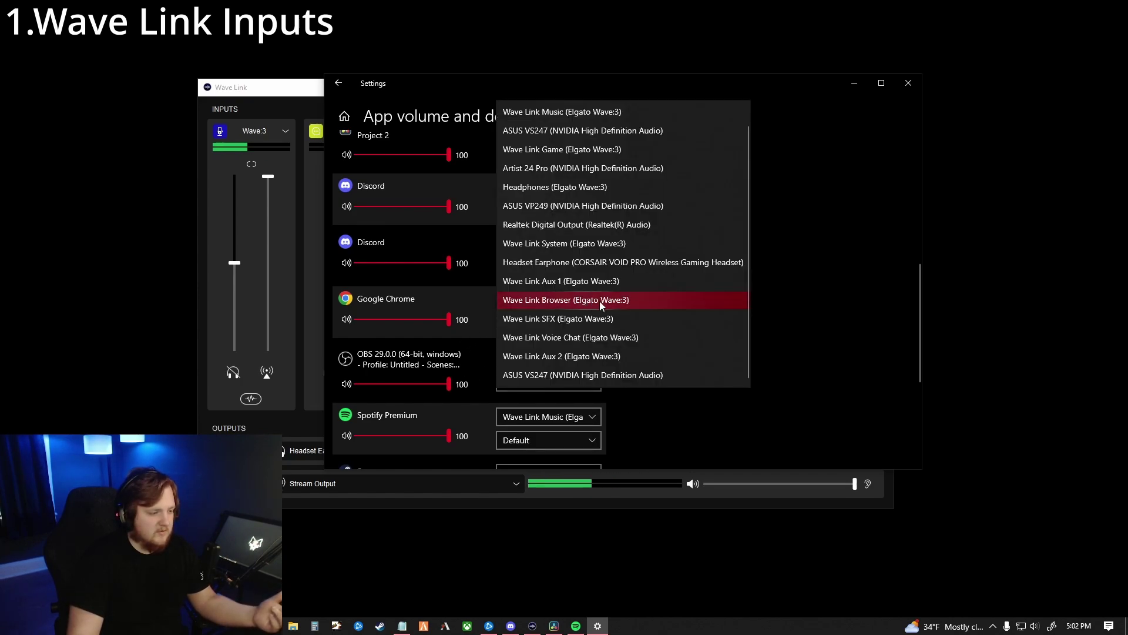
click(775, 307)
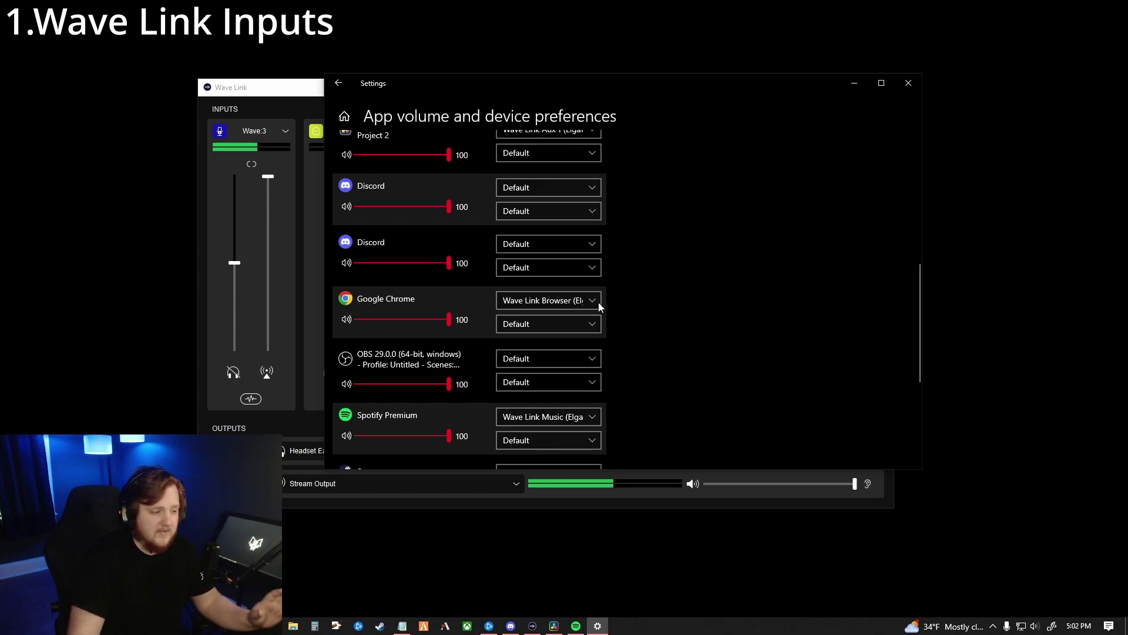
scroll(732, 303, down, 3)
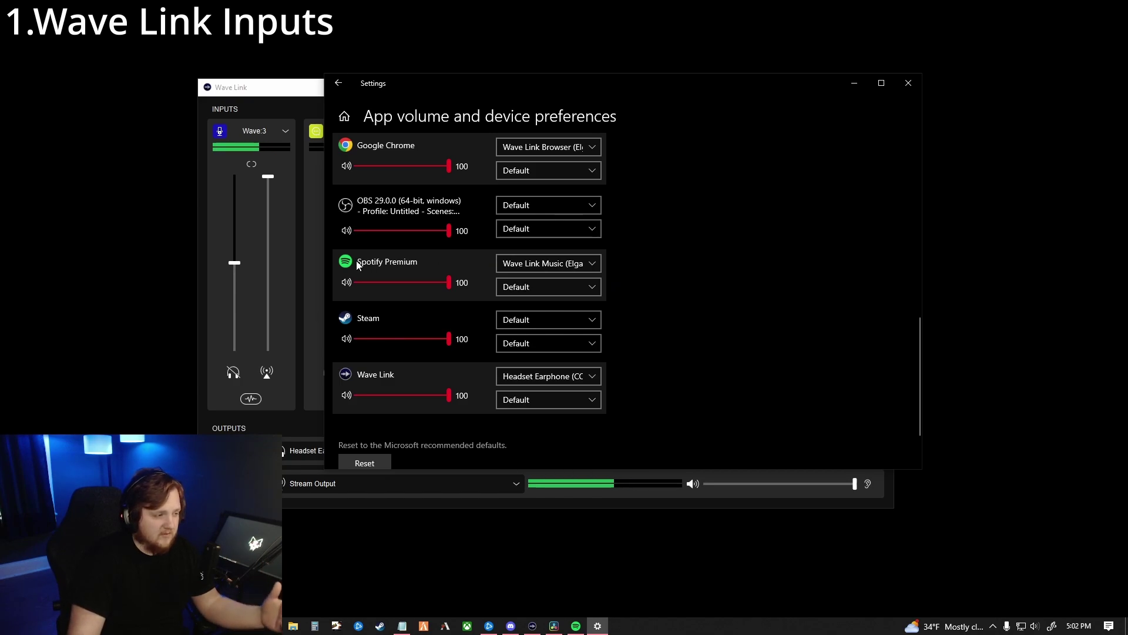
click(577, 266)
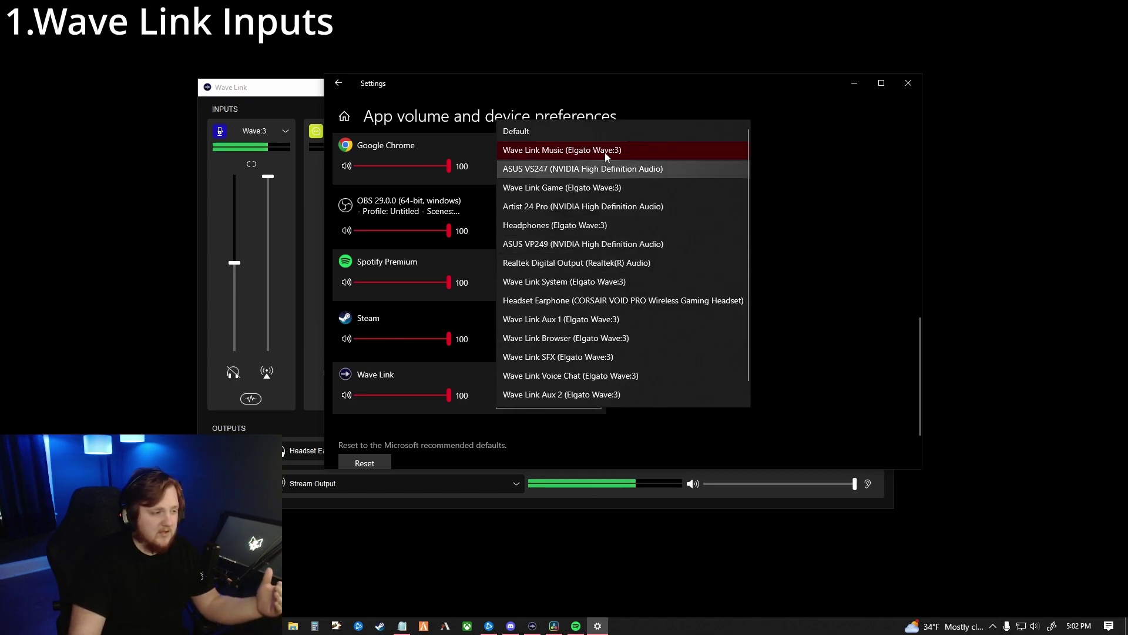
click(781, 216)
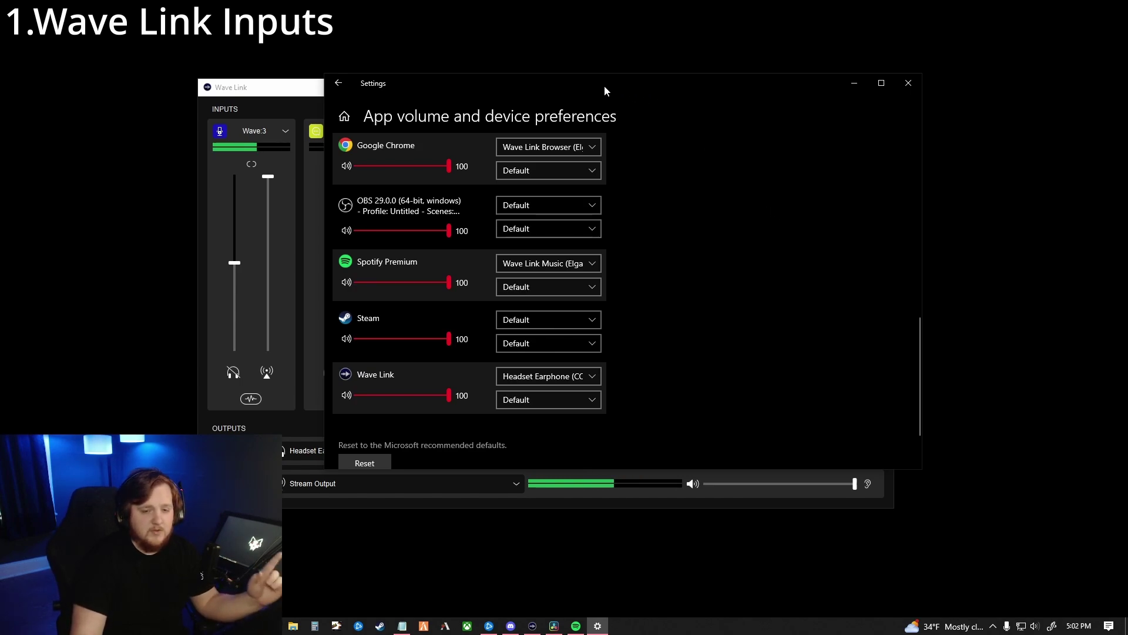
scroll(702, 269, down, 2)
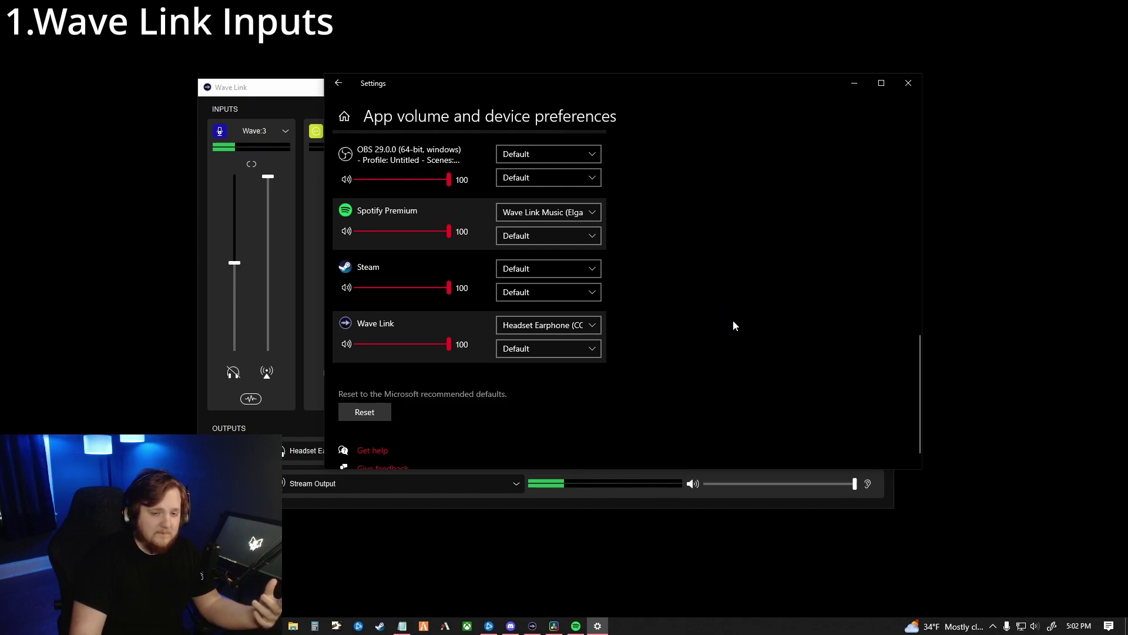
scroll(732, 320, up, 3)
scroll(732, 321, up, 2)
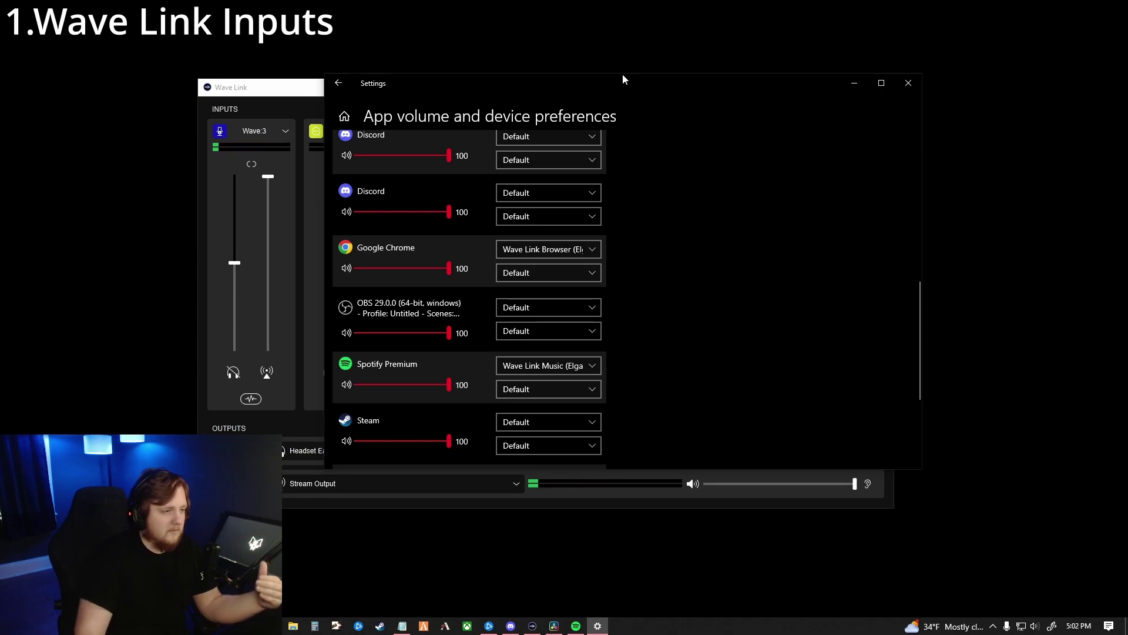
drag(615, 78, 549, 92)
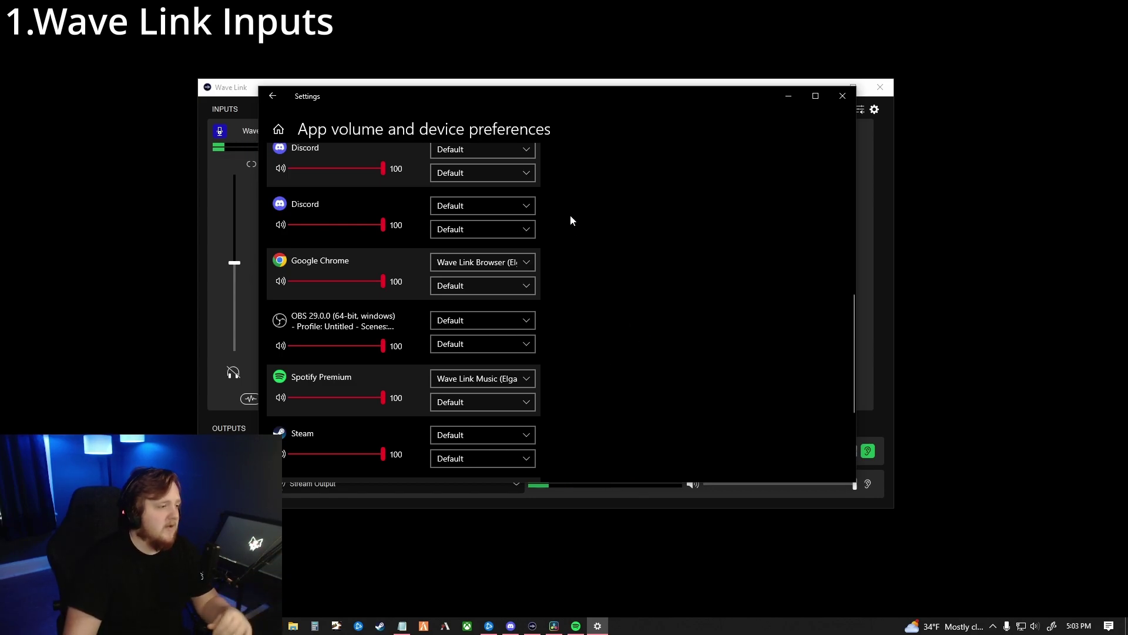
mouse_move(552, 99)
mouse_down()
mouse_move(580, 97)
mouse_move(552, 103)
mouse_up()
scroll(611, 283, down, 2)
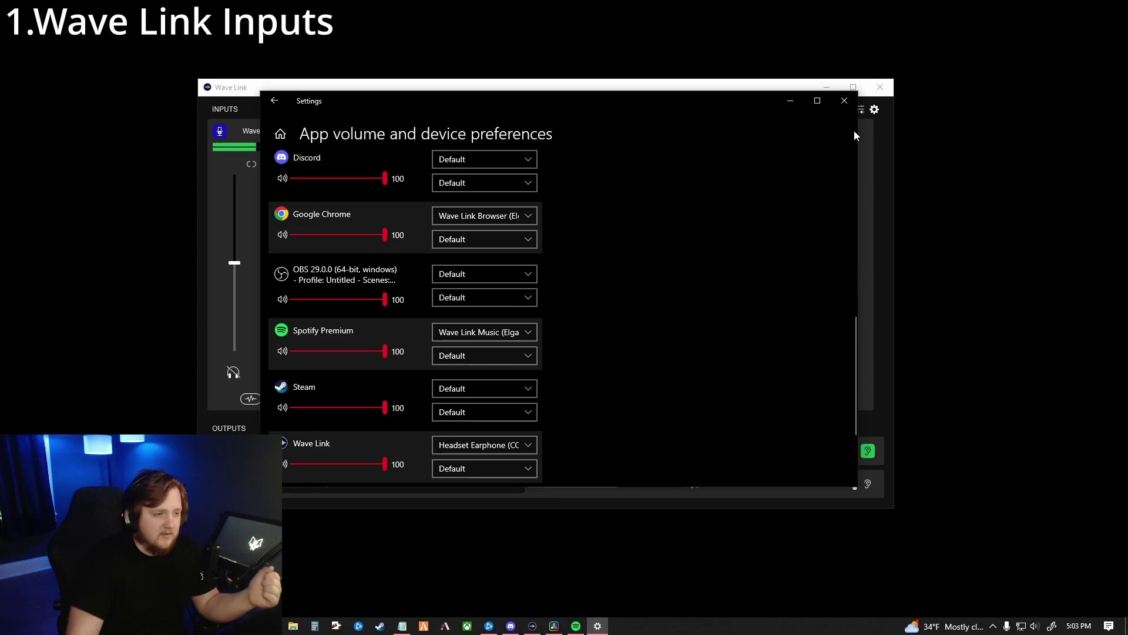
Close the Windows sound settings window to return to OBS Studio
click(845, 100)
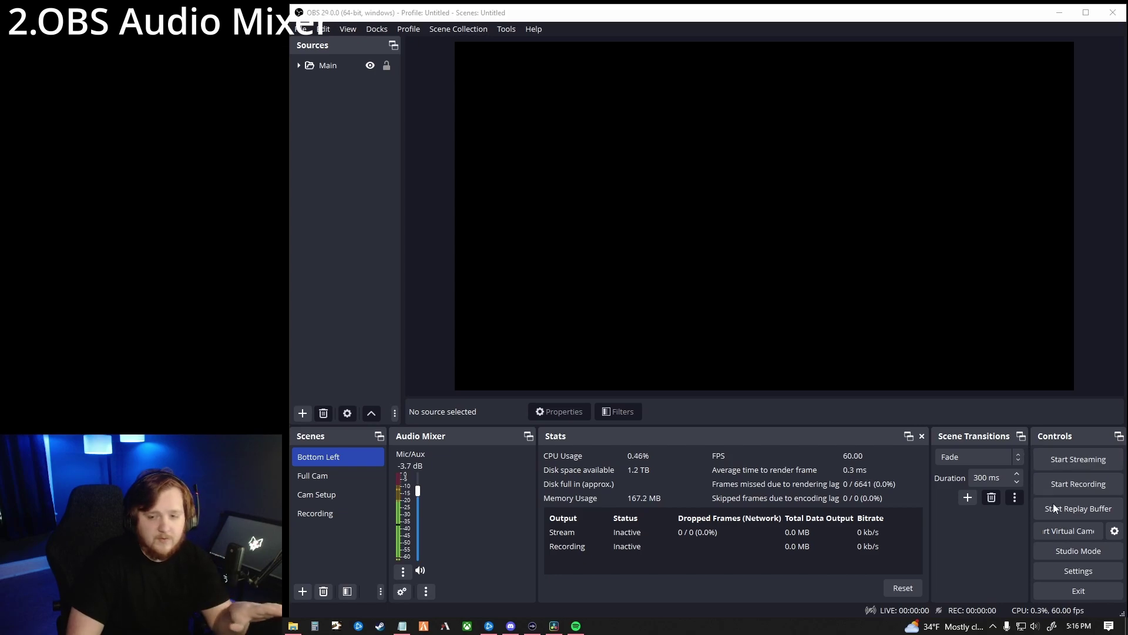
In OBS Audio settings, leave Desktop Audio set to Disabled and confirm with OK
click(1074, 569)
click(453, 182)
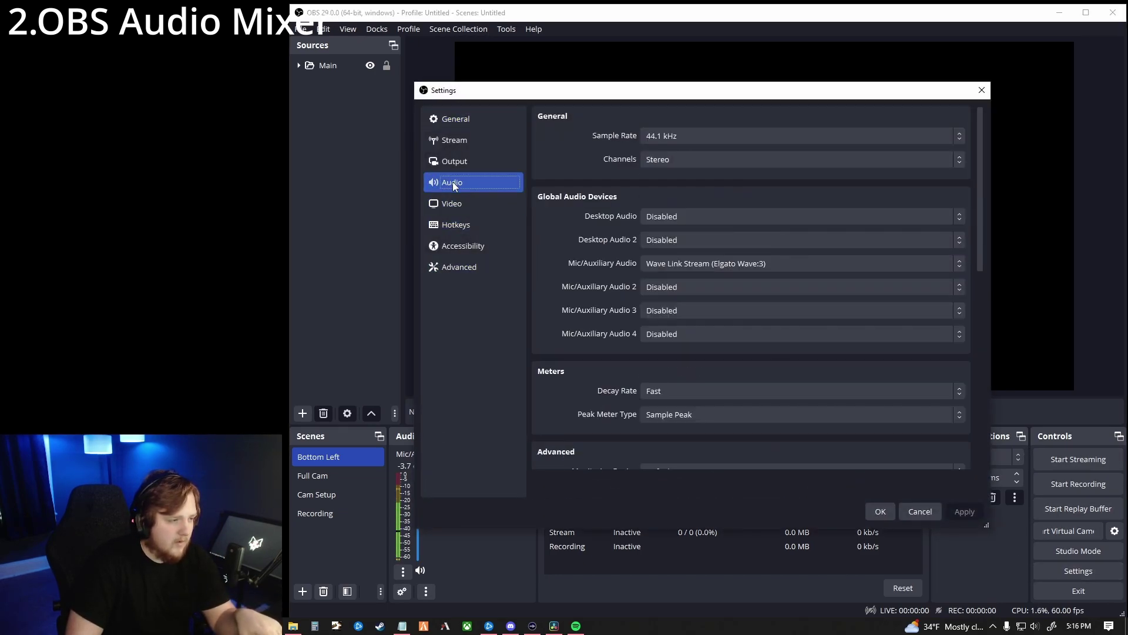
click(696, 221)
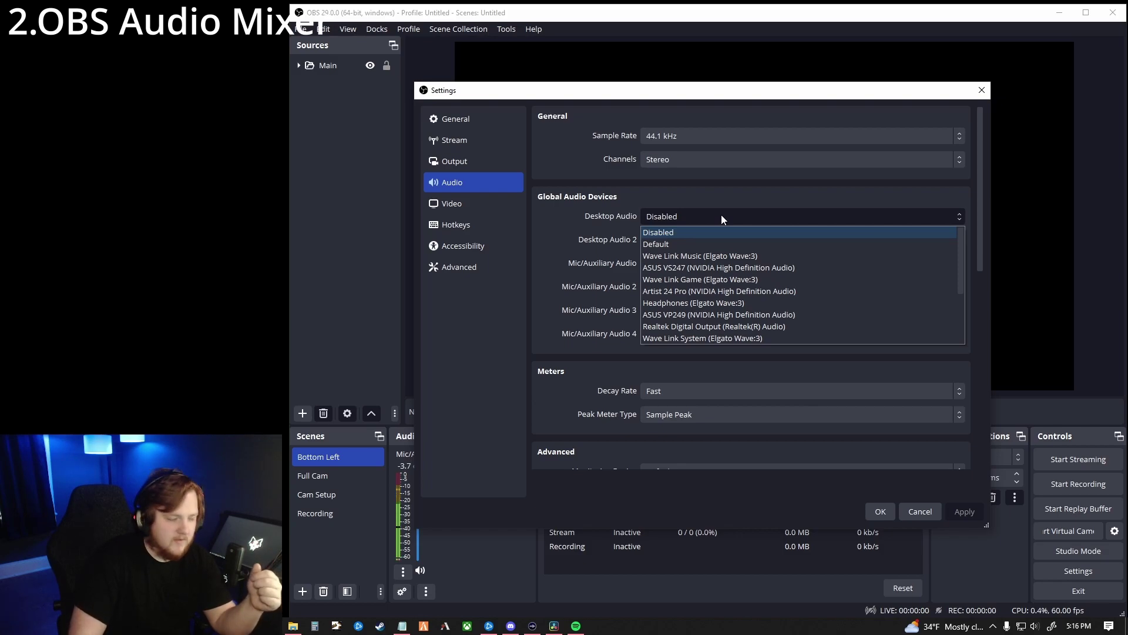
click(721, 214)
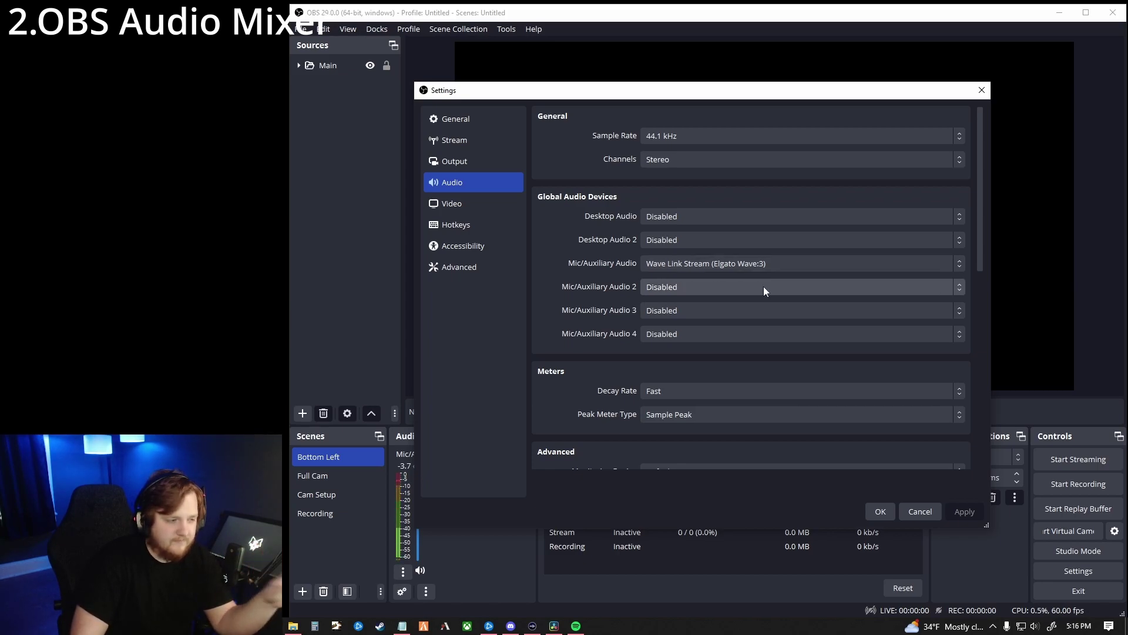
click(881, 511)
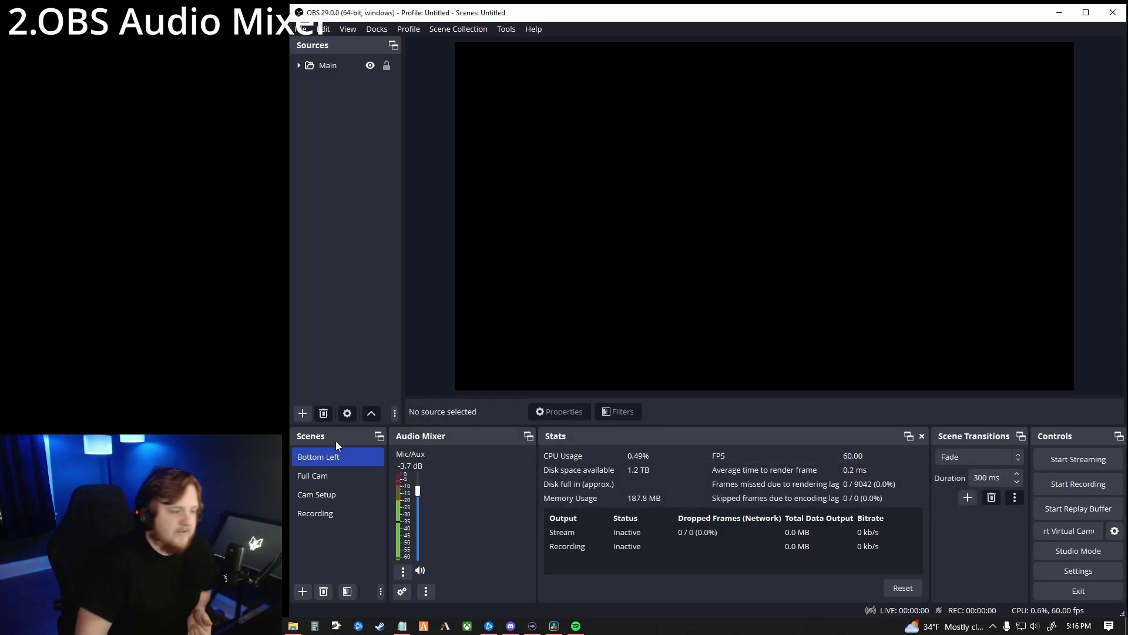
Expand and collapse the Main group in Sources, then deselect it
click(321, 65)
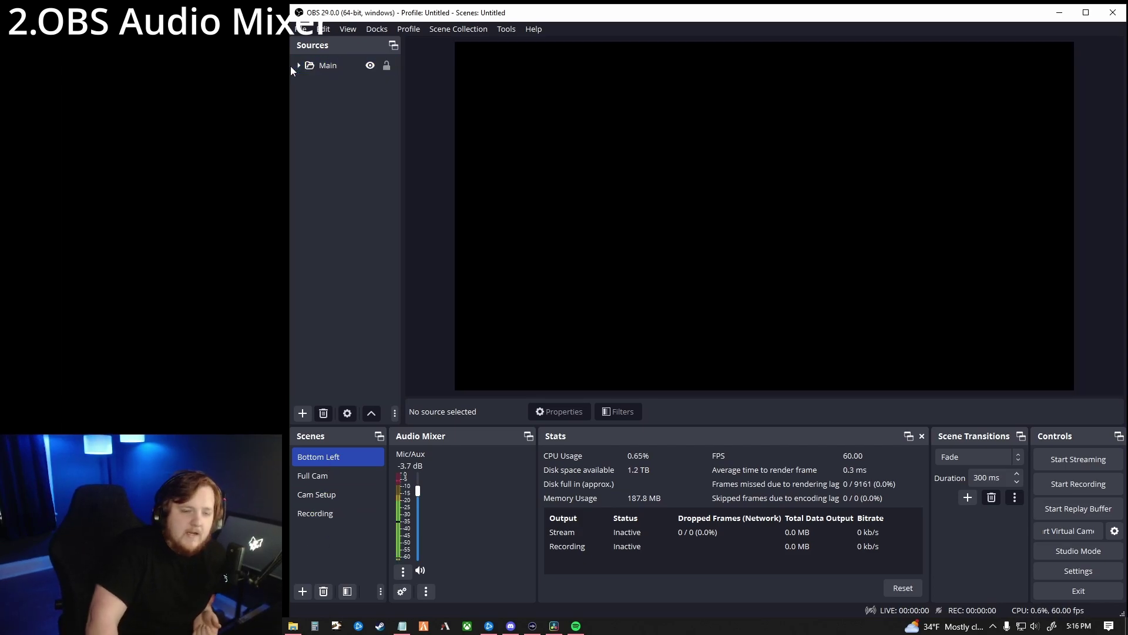
click(300, 66)
click(299, 66)
click(354, 147)
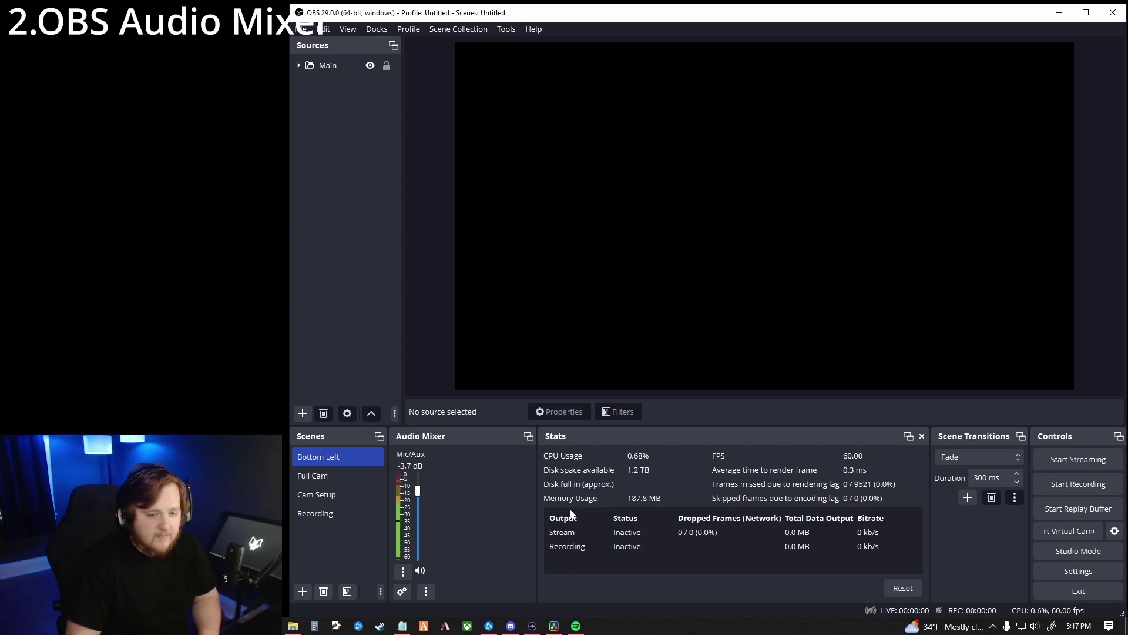
Widen the Audio Mixer and add a 'Browser' Audio Output Capture source on Wave Link Browser
drag(537, 512, 733, 502)
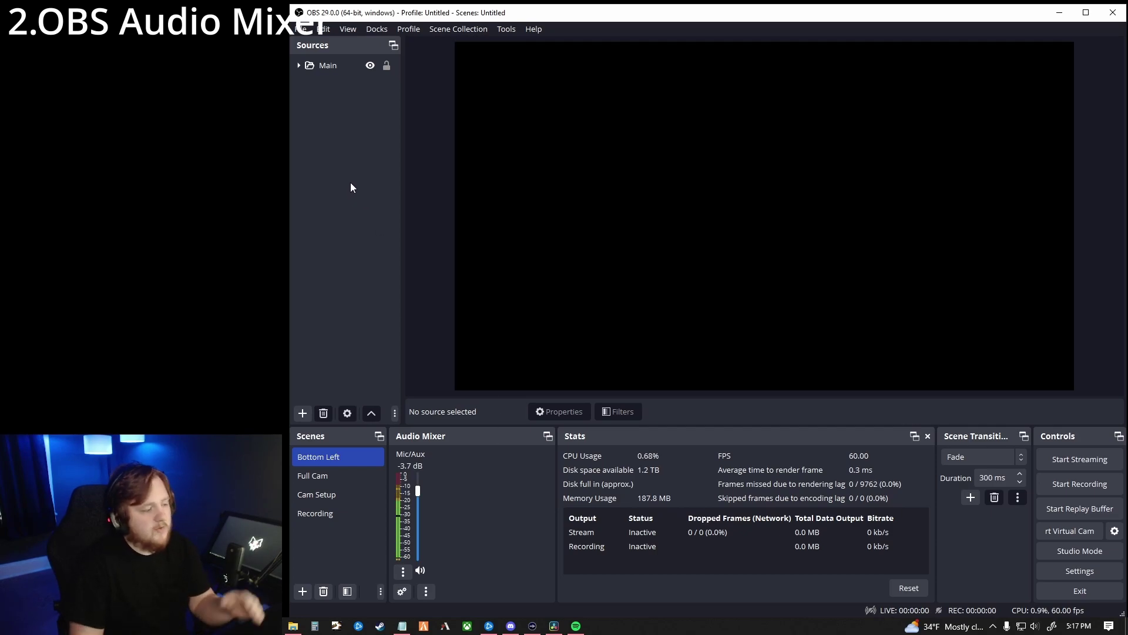
right_click(347, 121)
mouse_move(360, 127)
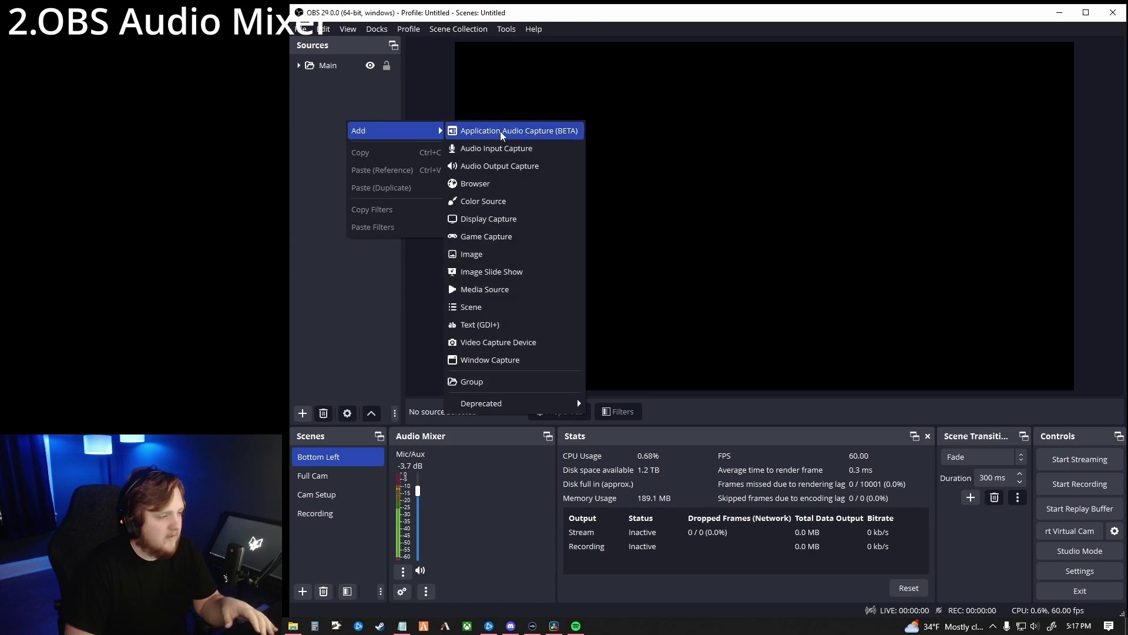
click(537, 166)
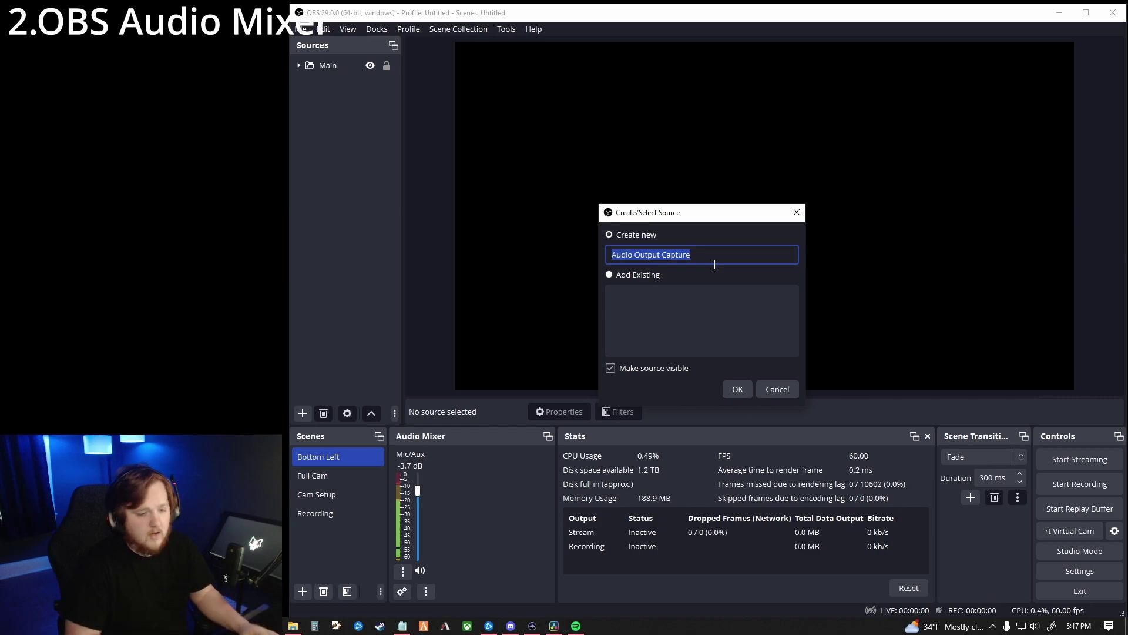
text(B)
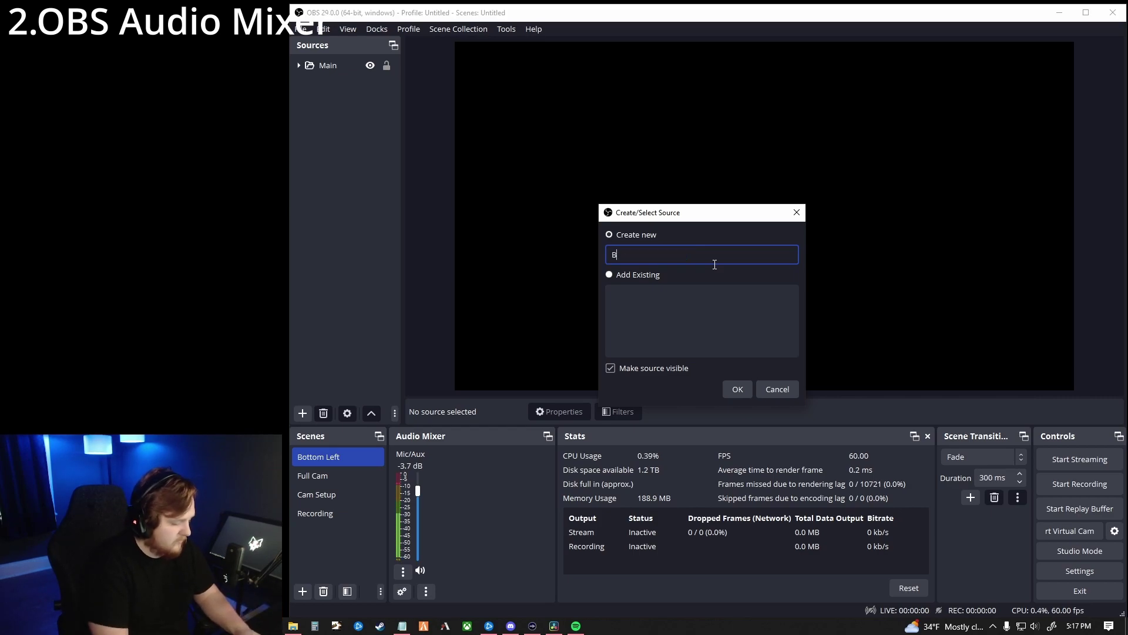
text(rowser)
key(Return)
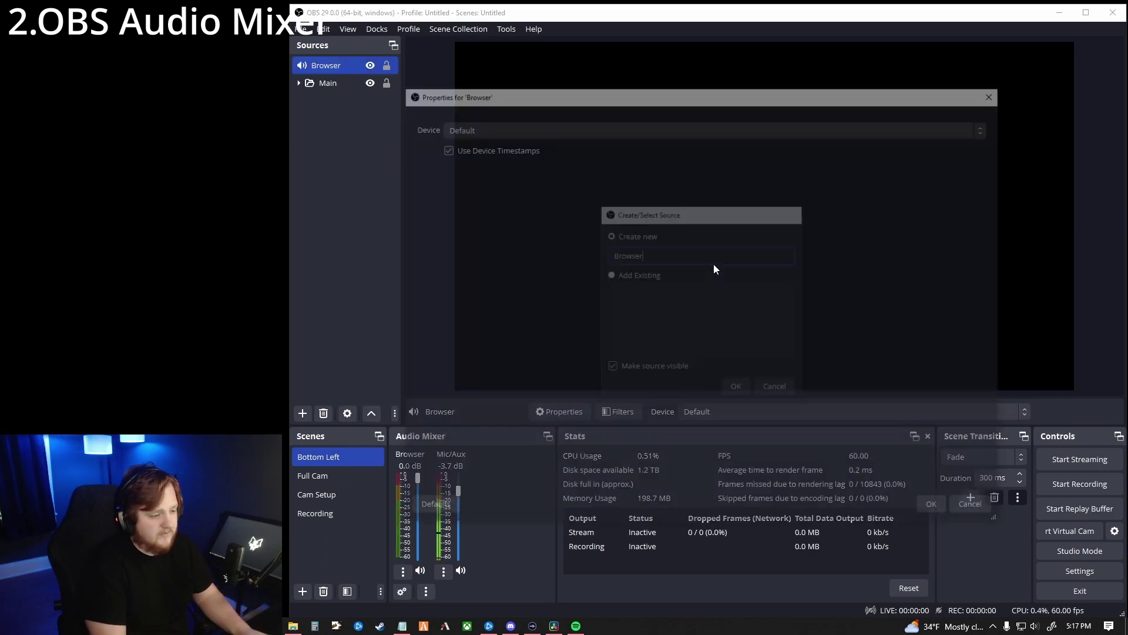
click(538, 126)
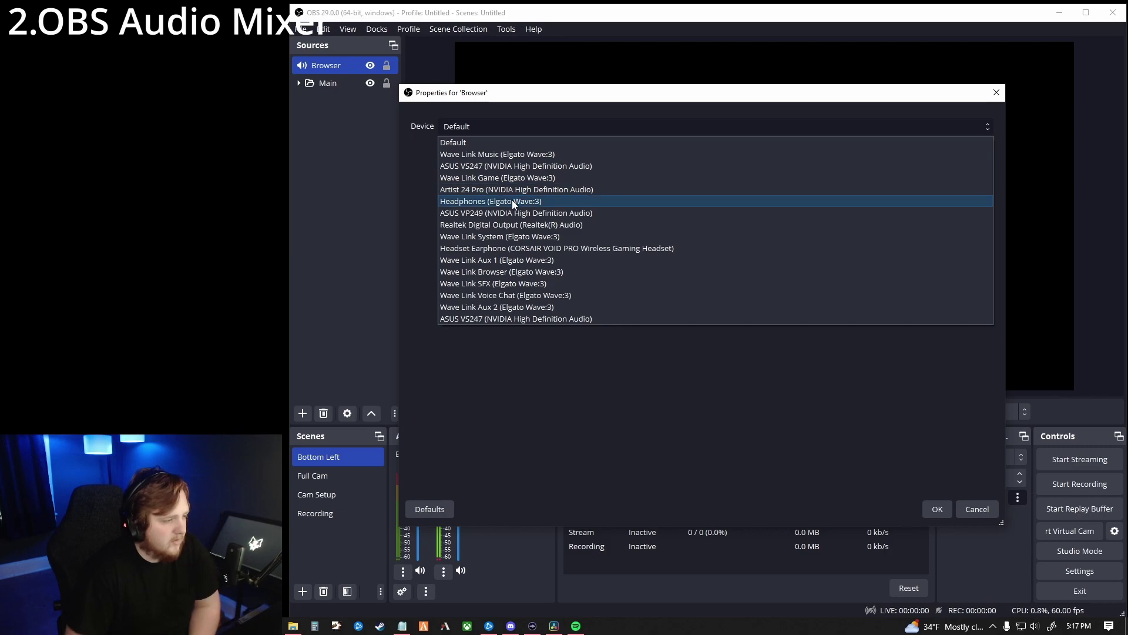
click(482, 274)
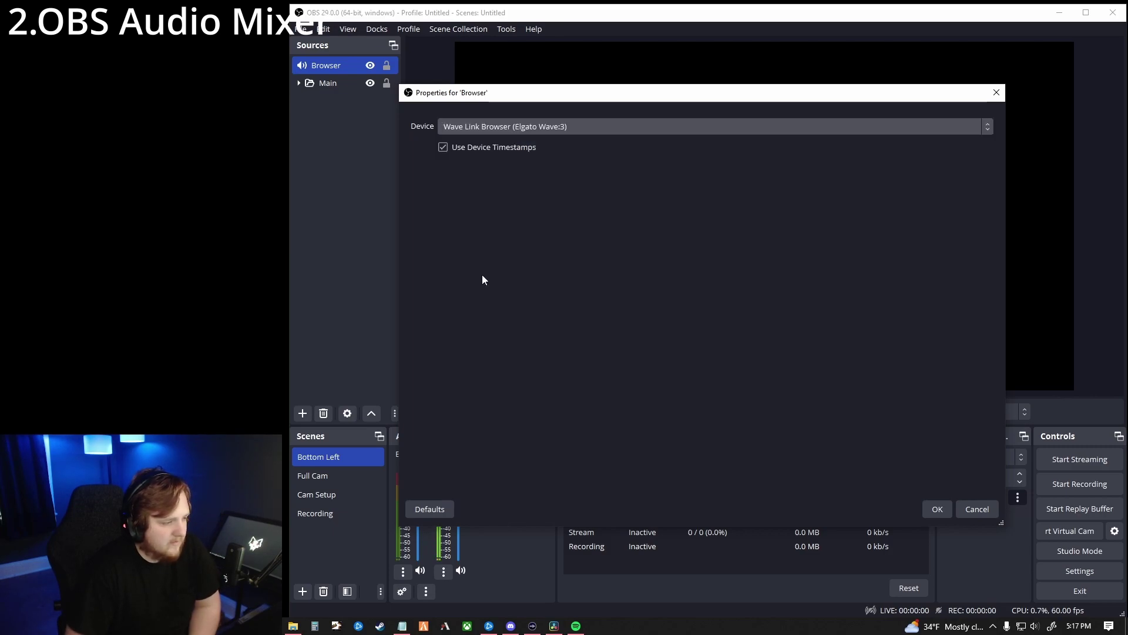
click(936, 510)
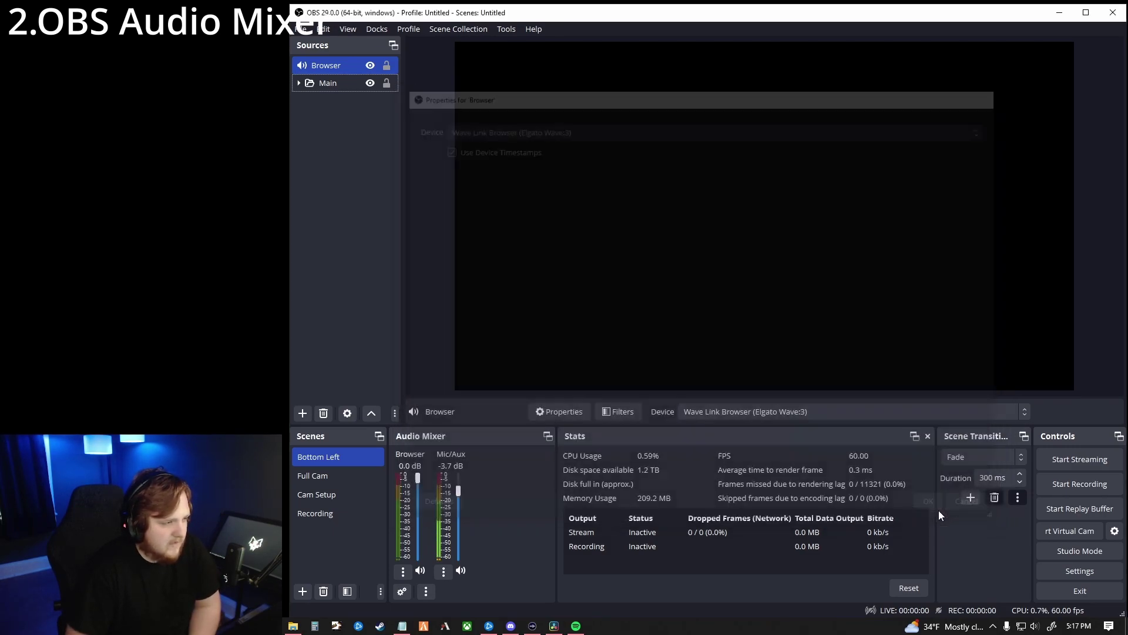
click(360, 348)
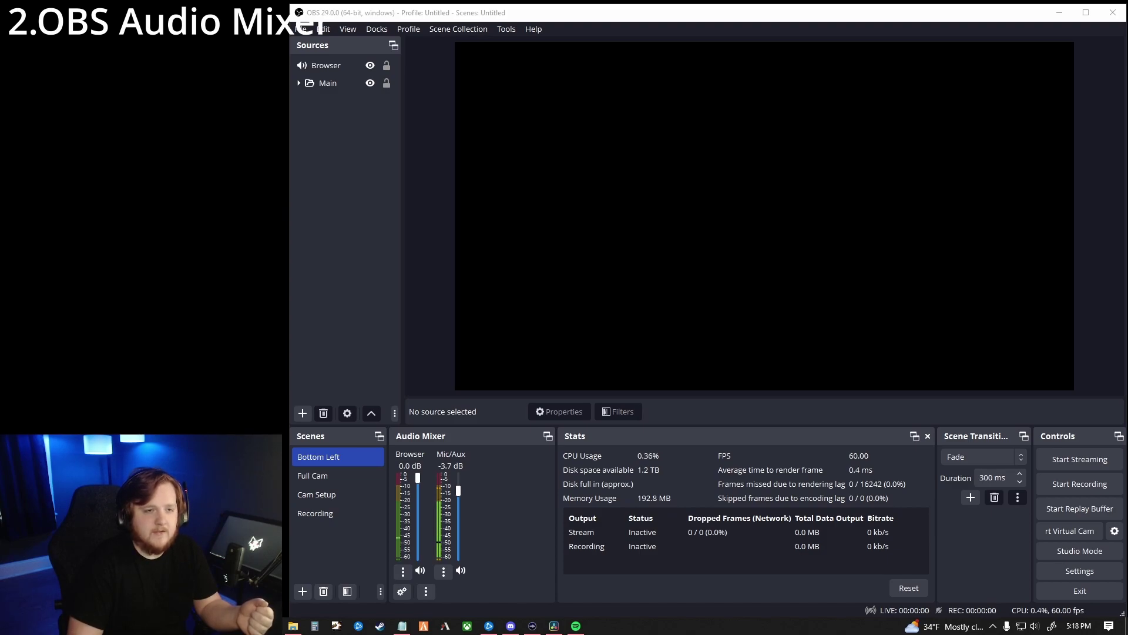
key(alt+Tab)
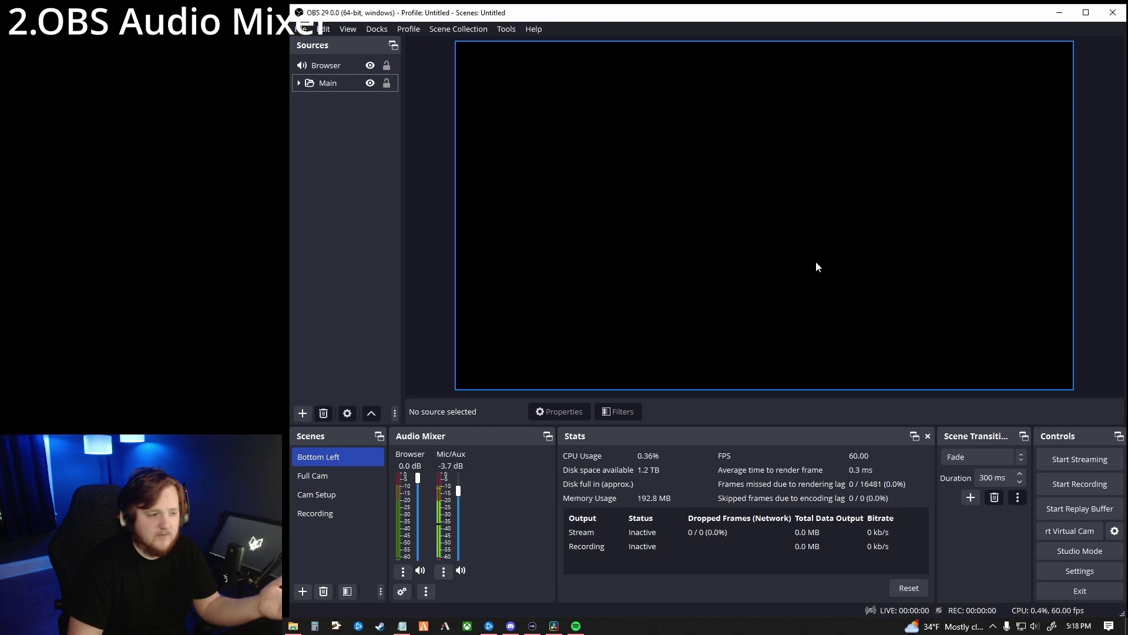
click(432, 226)
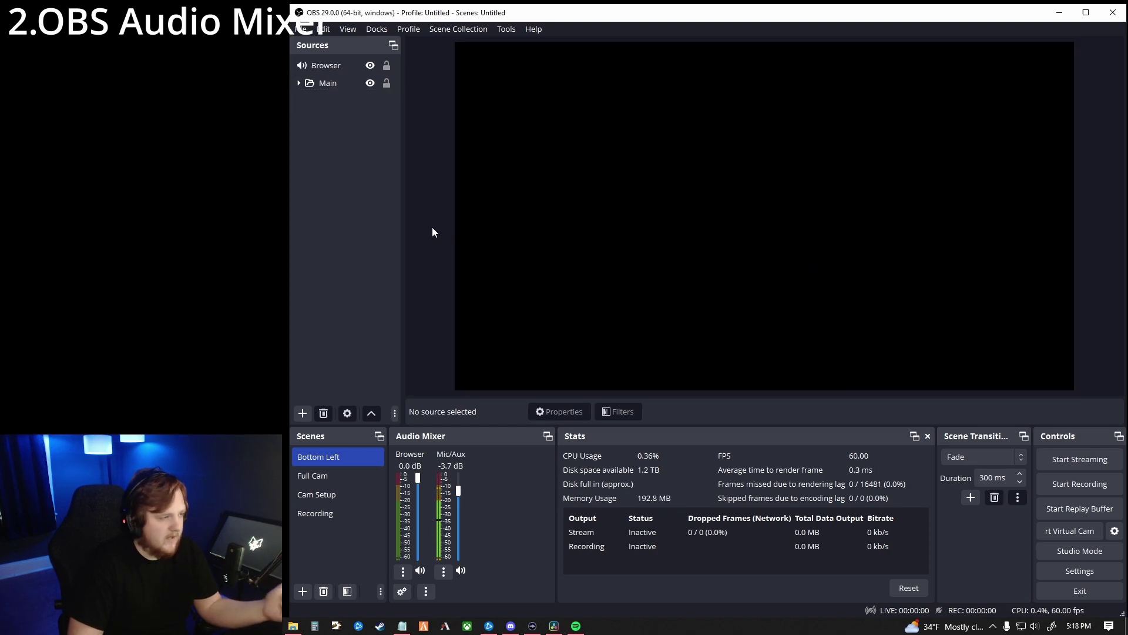
Add a 'Game' Audio Output Capture source capturing the Wave Link Game device
right_click(329, 118)
mouse_move(357, 126)
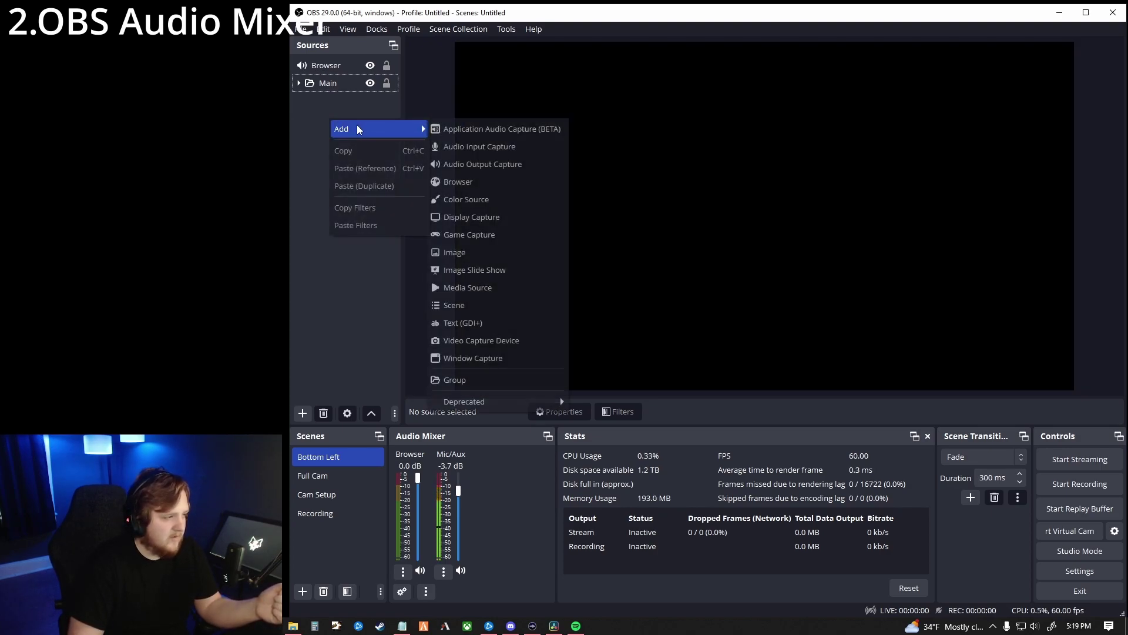
click(495, 164)
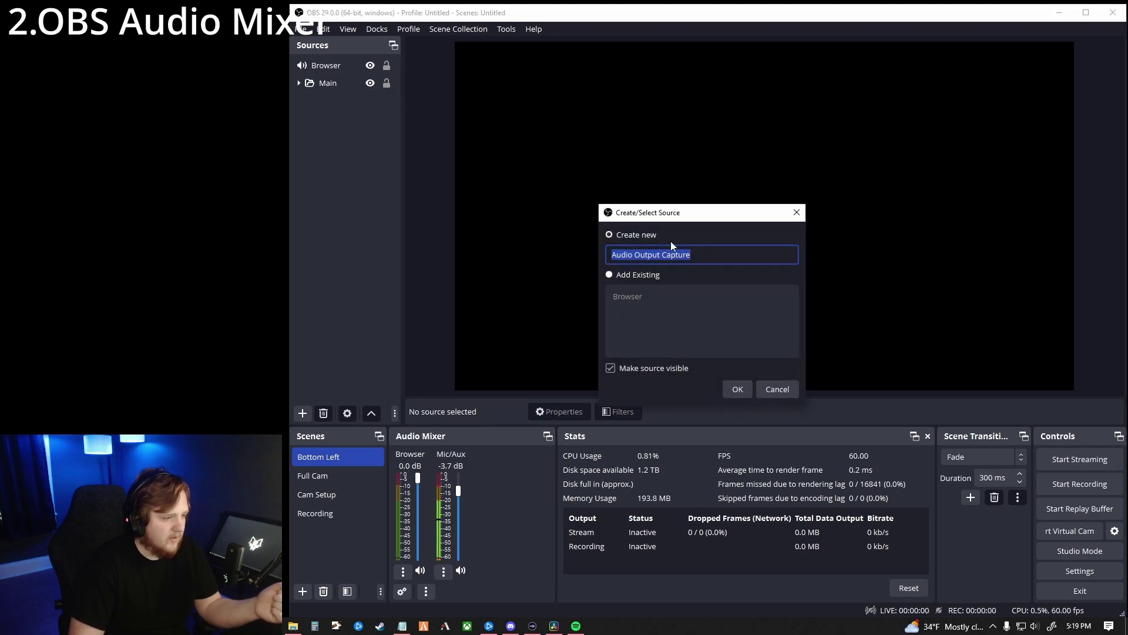
text(Game)
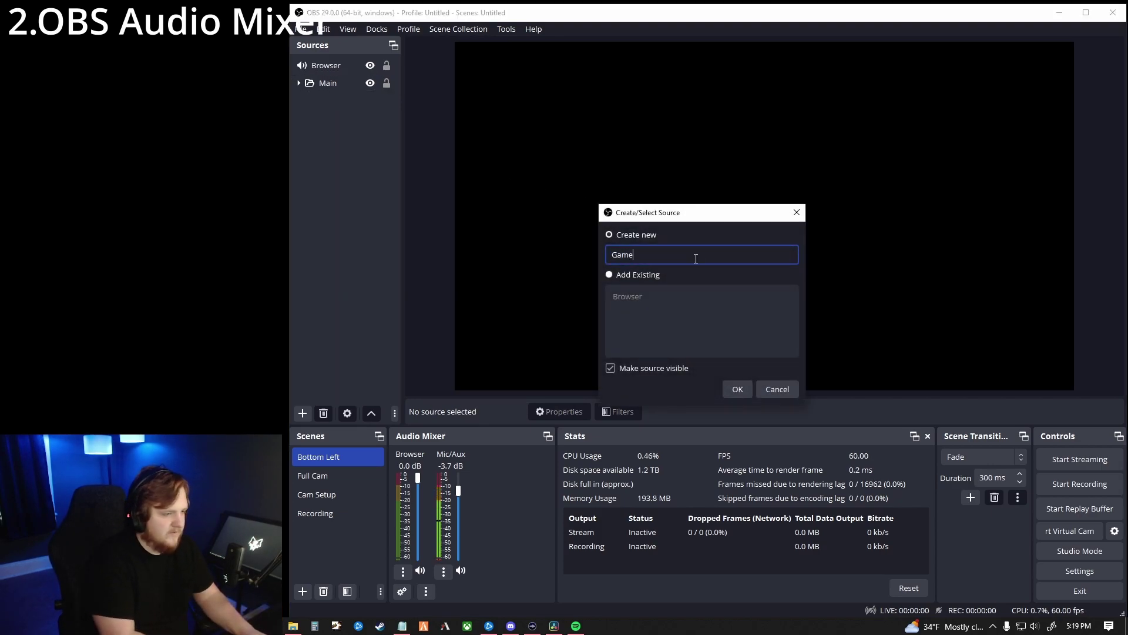
key(Return)
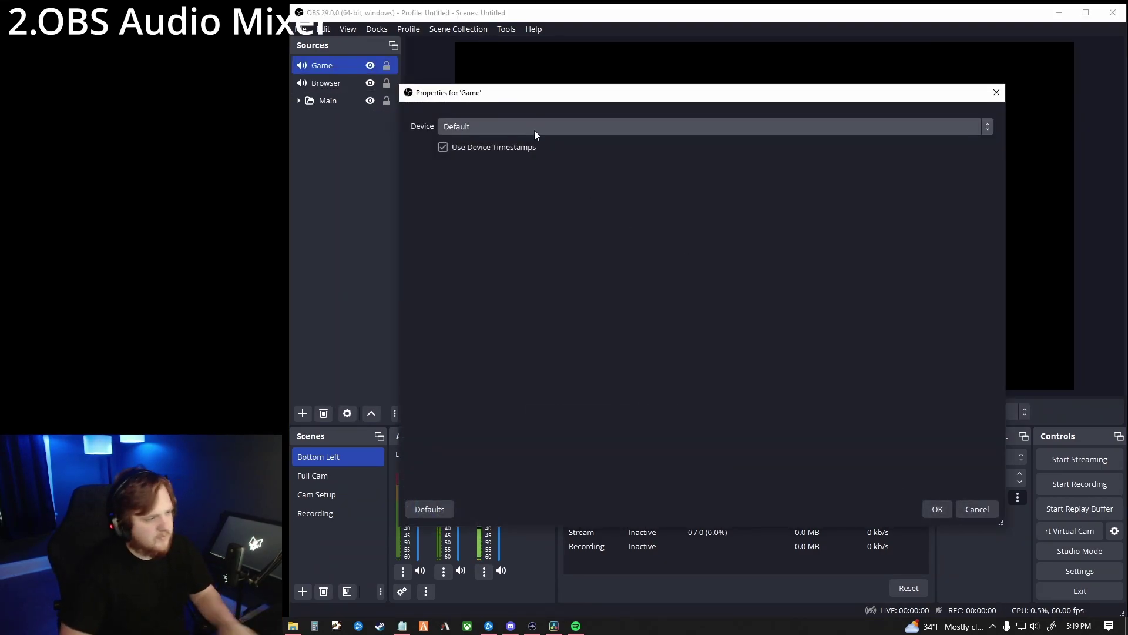
click(536, 133)
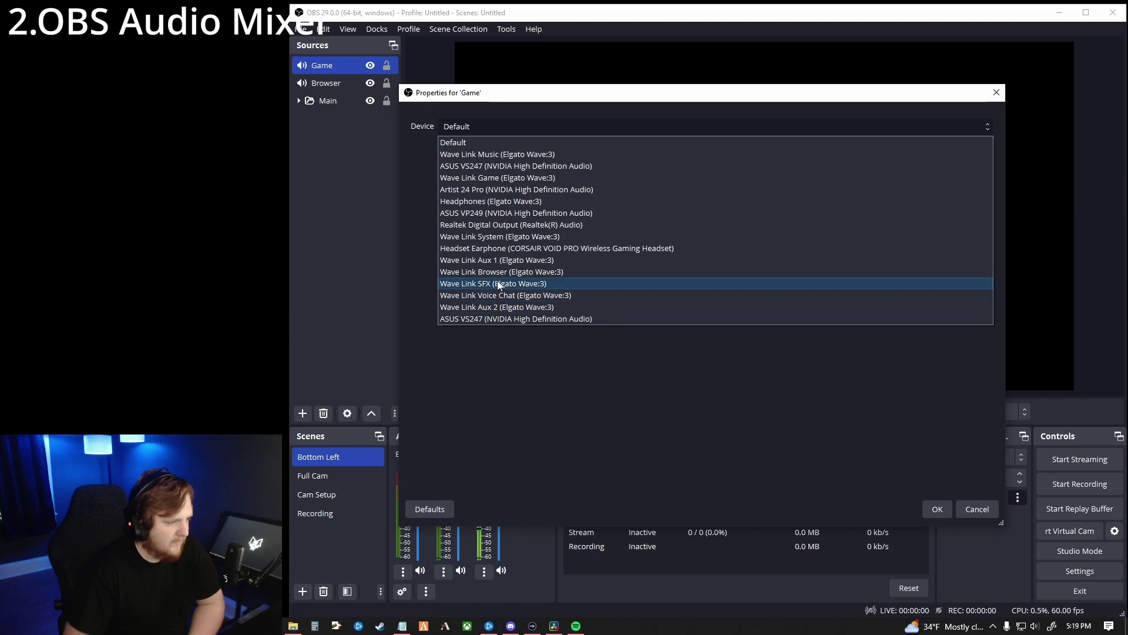
click(503, 178)
click(938, 510)
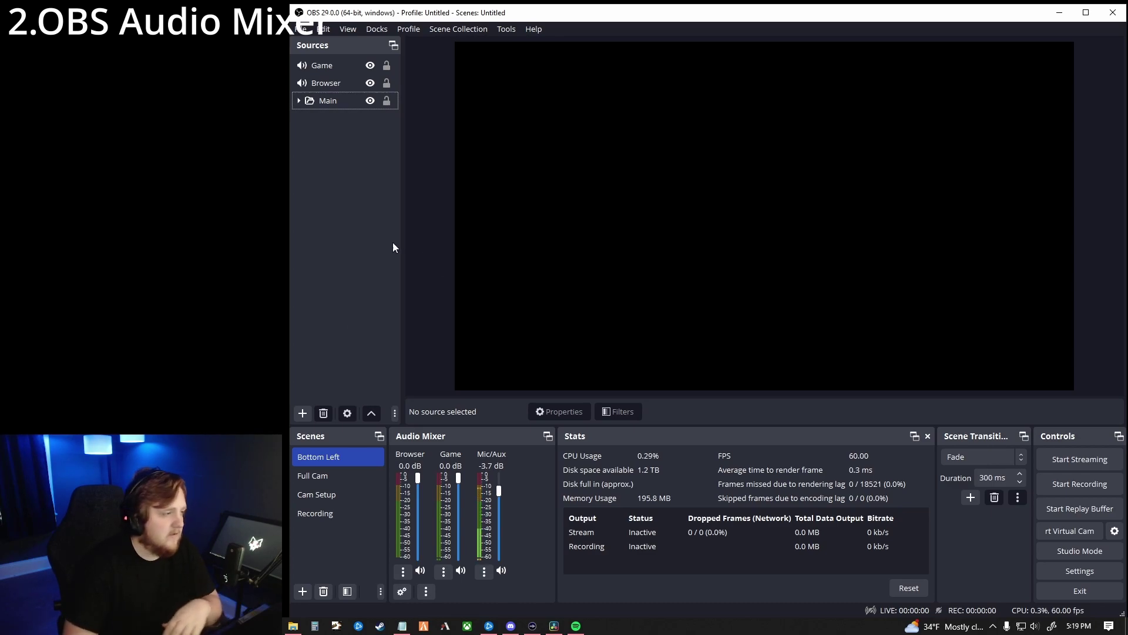
right_click(338, 162)
Add a 'Discord' Audio Output Capture source set to Wave Link Voice Chat
mouse_move(383, 171)
click(501, 207)
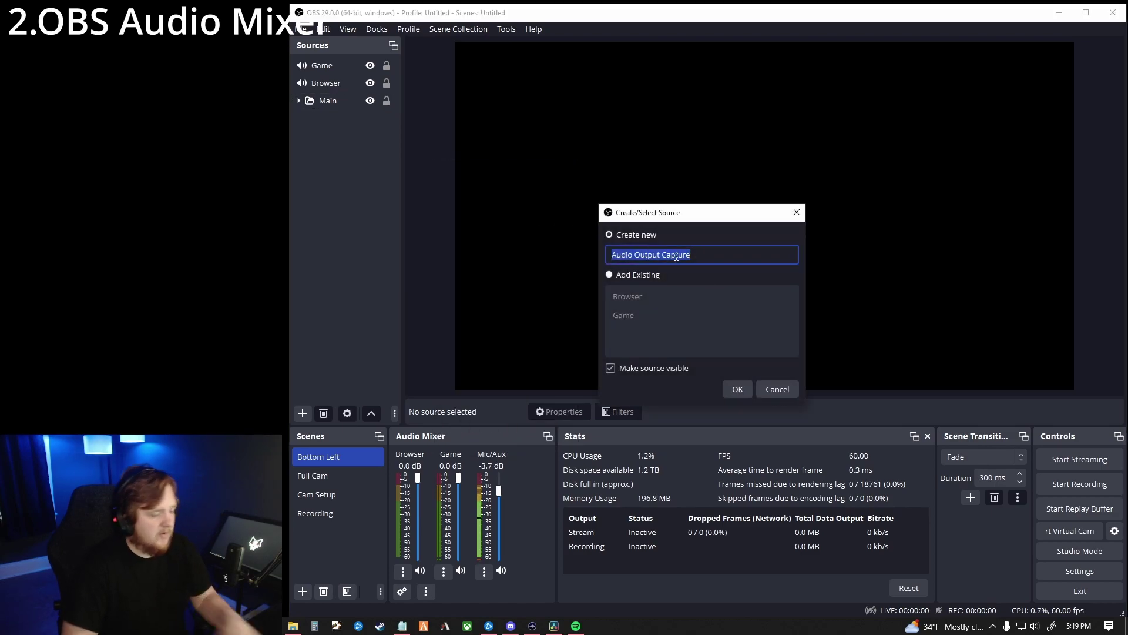
text(Disc)
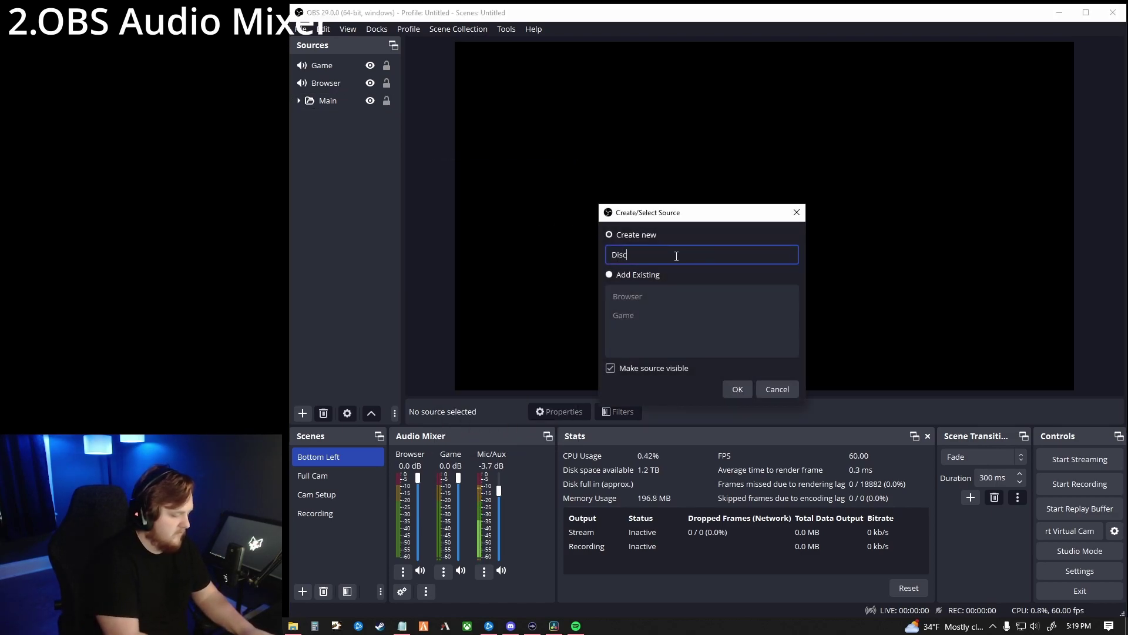
text(ord)
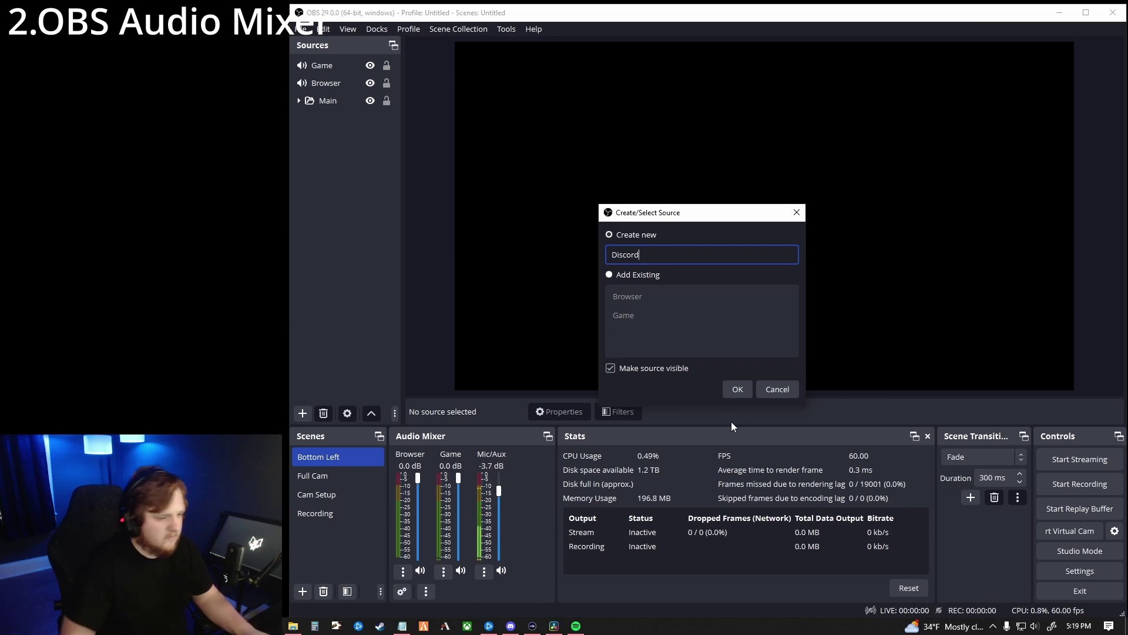
click(738, 389)
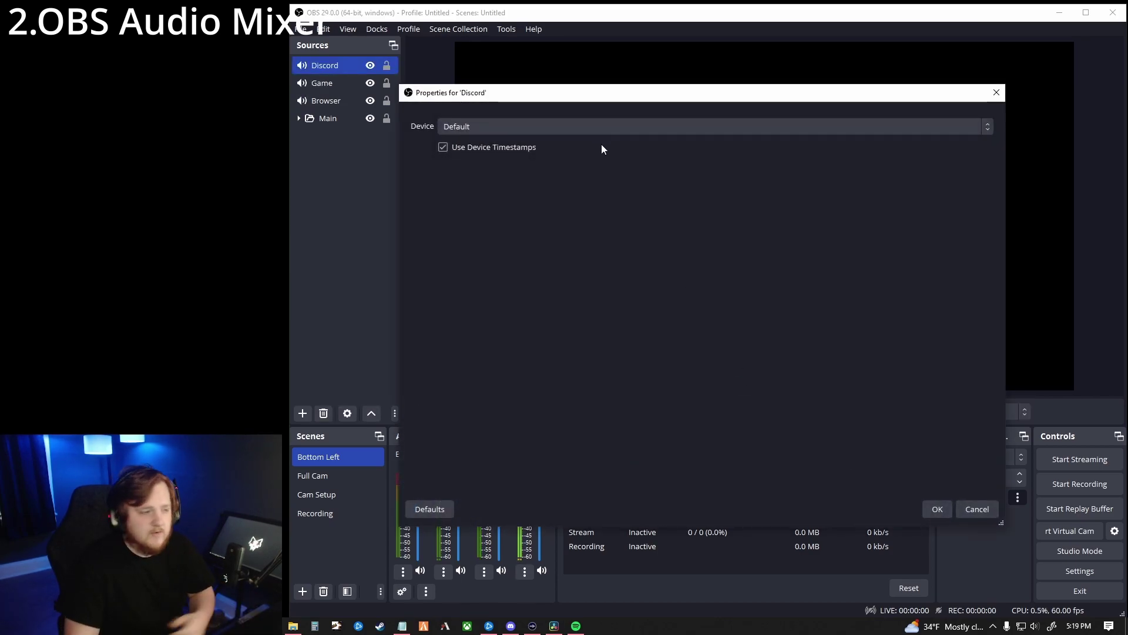
click(599, 129)
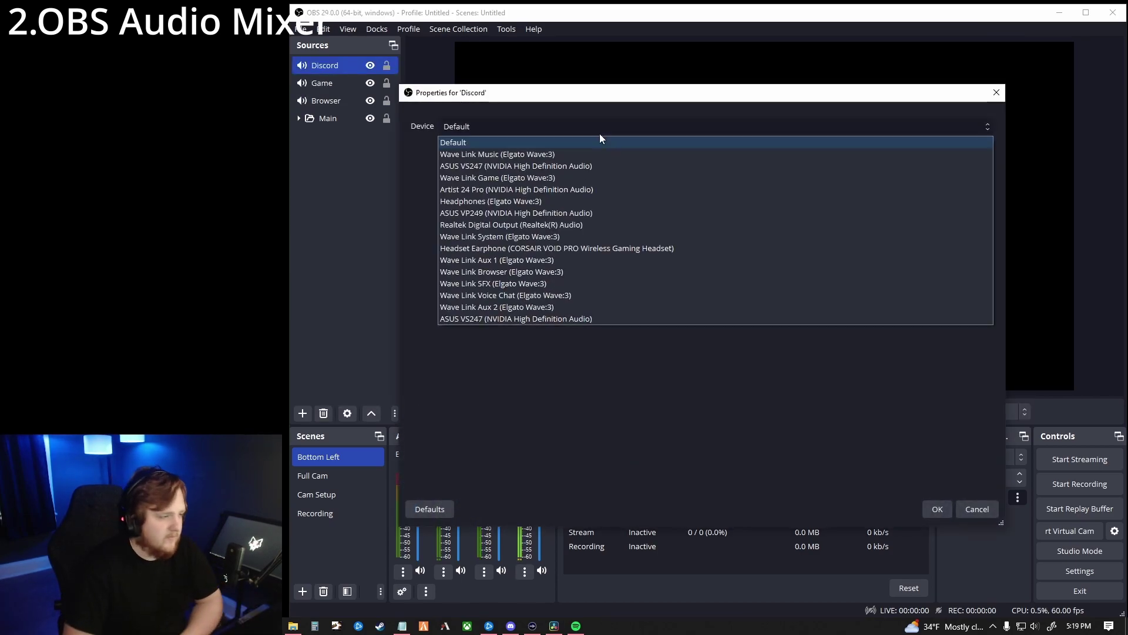
click(520, 297)
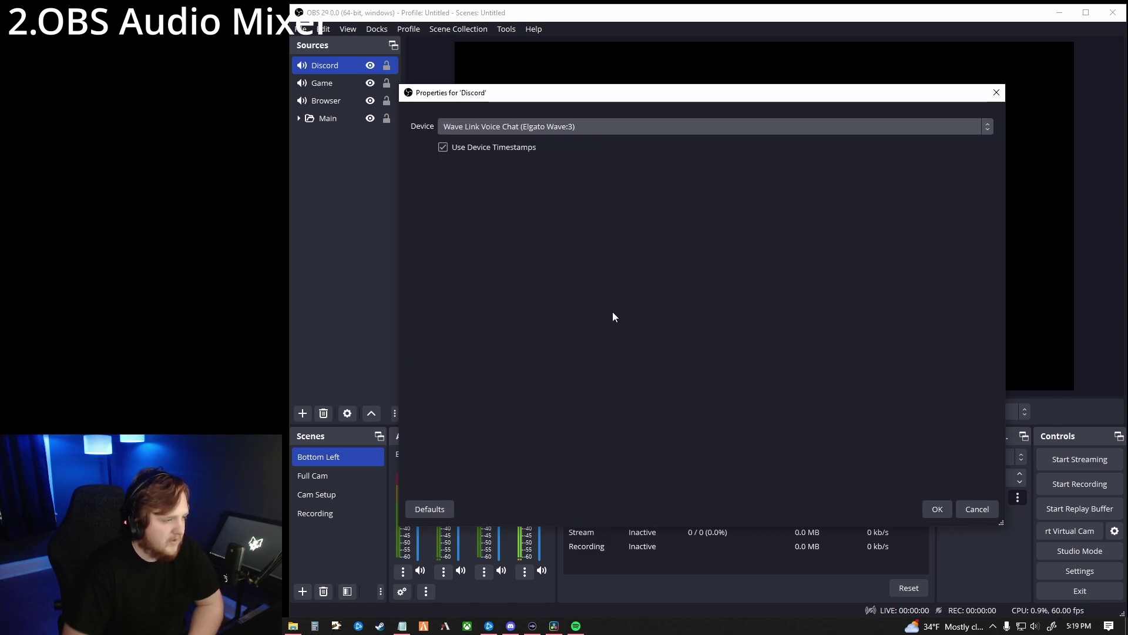
click(938, 509)
click(319, 228)
Add a 'Music' Audio Output Capture source capturing the Wave Link Music device
right_click(337, 182)
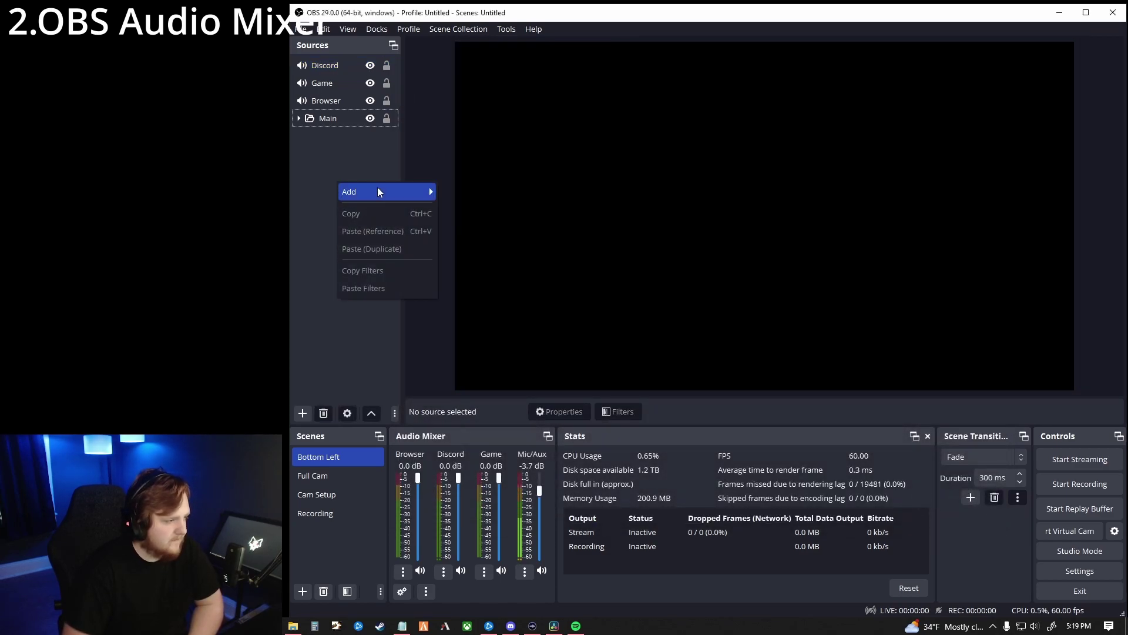
mouse_move(377, 188)
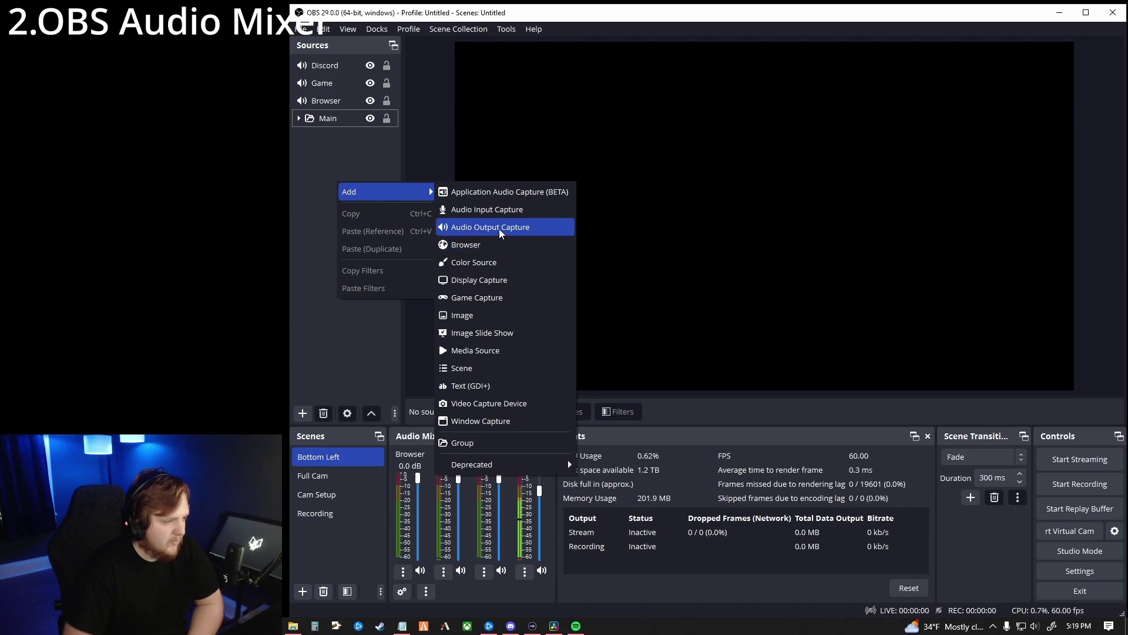
click(499, 228)
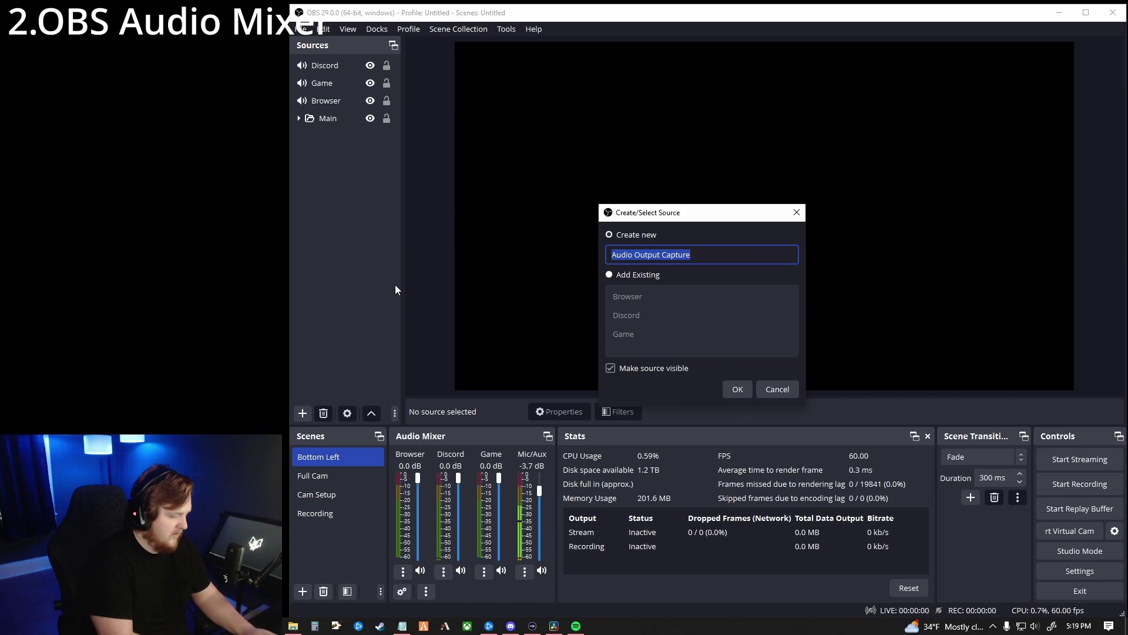
text(Music)
key(Return)
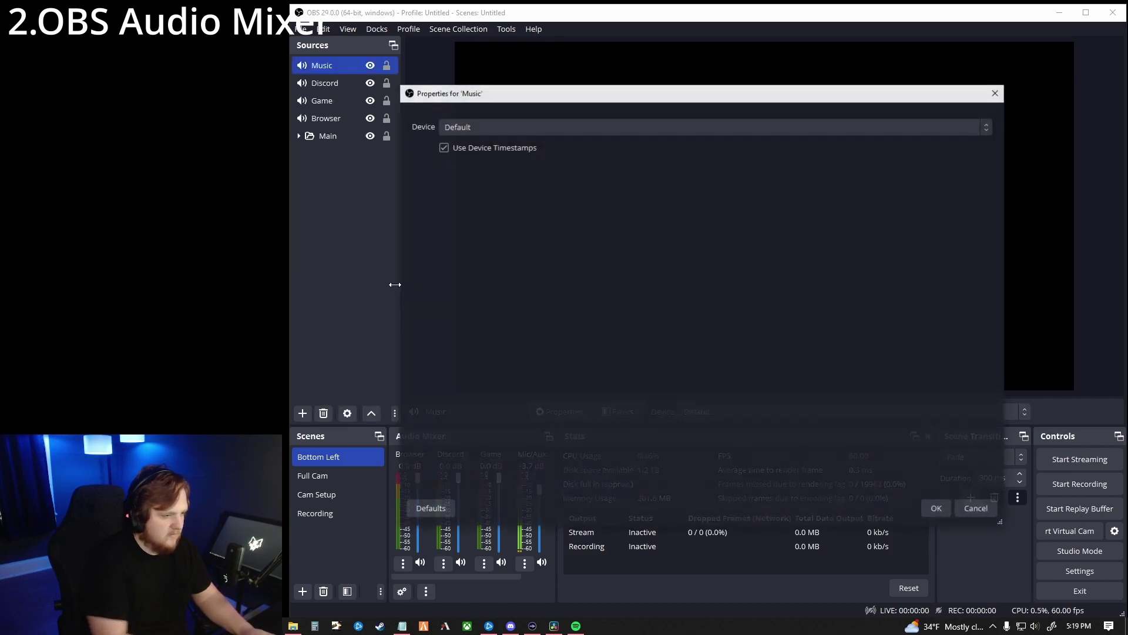
click(538, 127)
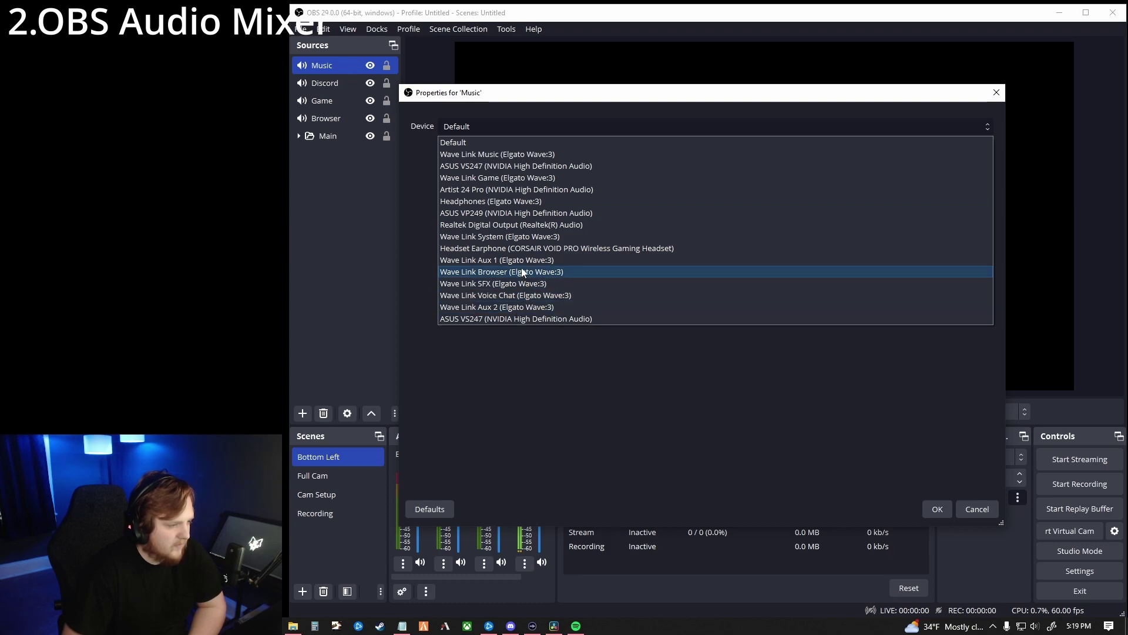
click(497, 154)
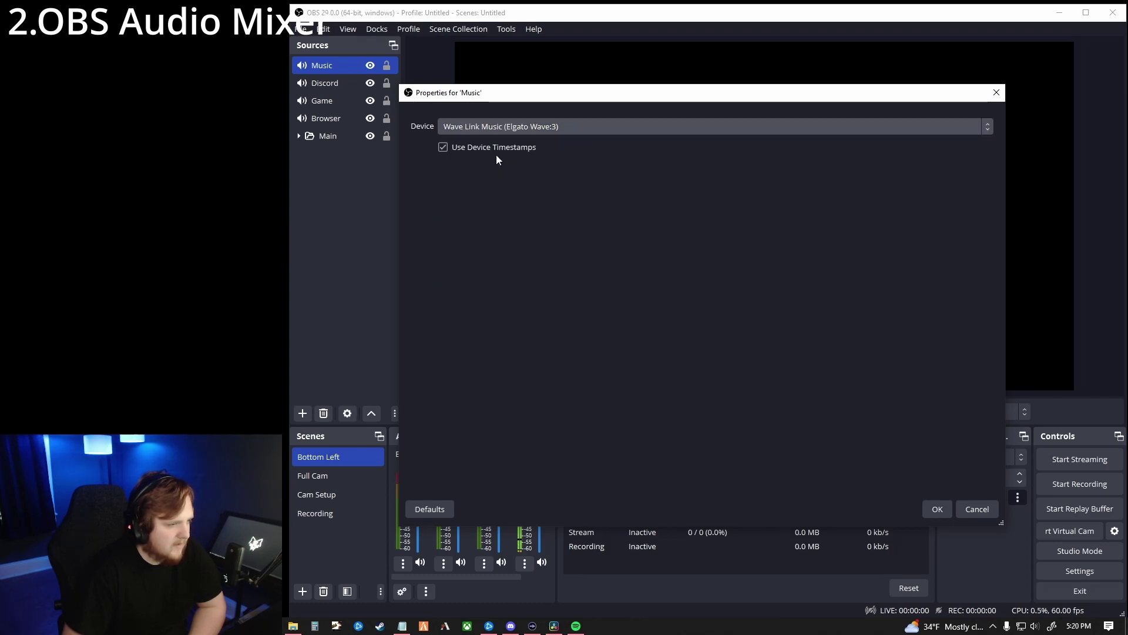
click(938, 509)
click(323, 299)
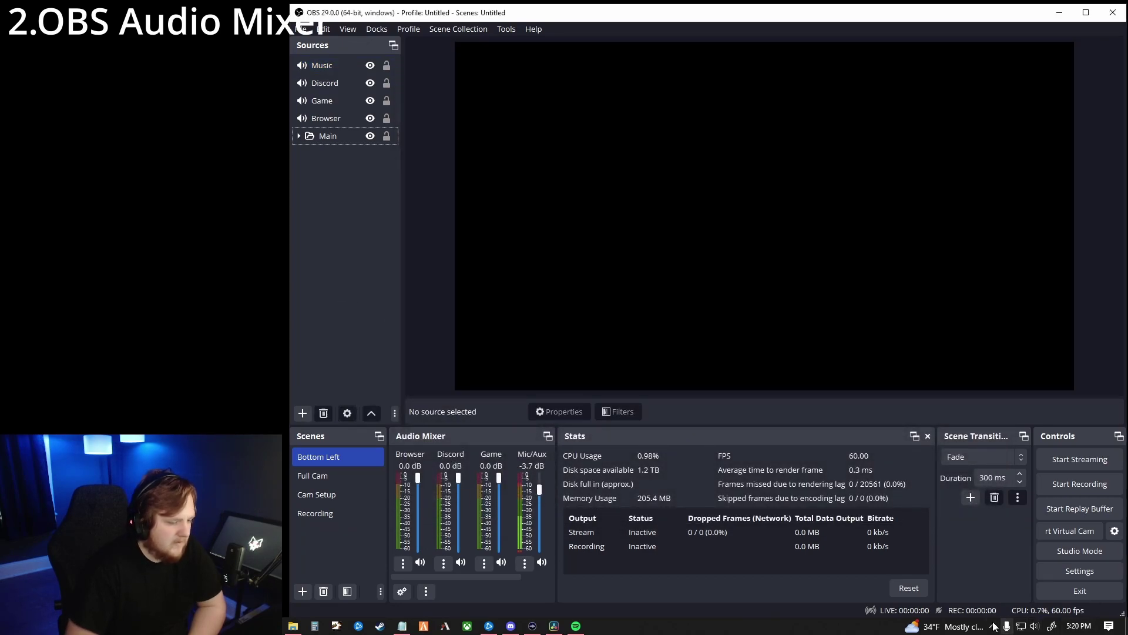
Review the Wave Link mixer inputs, minimize it, and start another OBS Audio Output Capture source
click(532, 626)
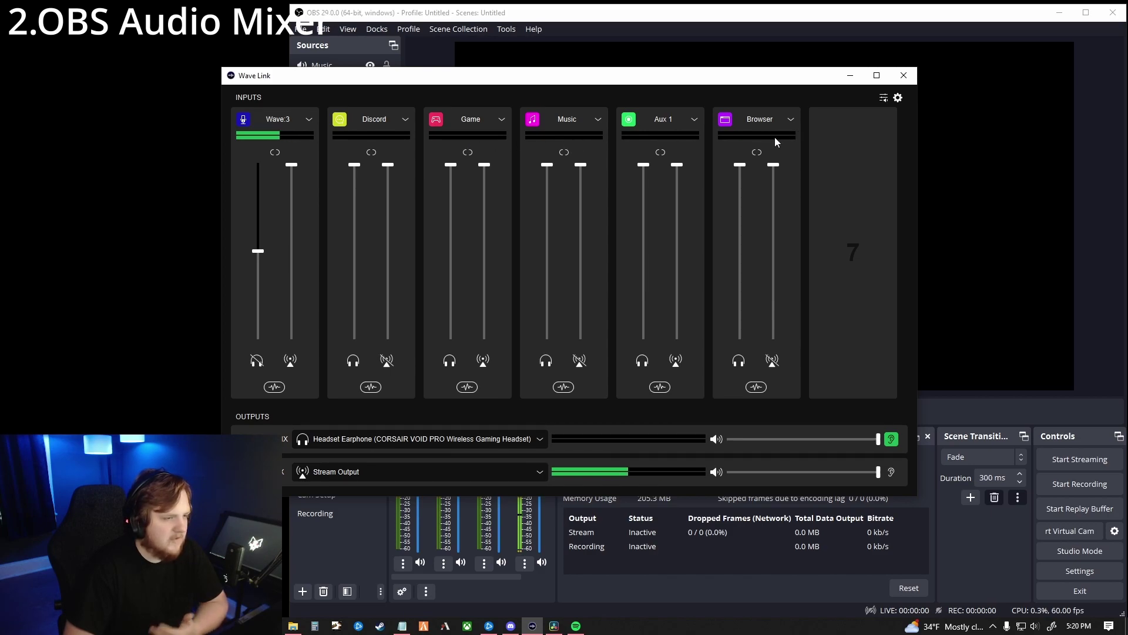
click(850, 75)
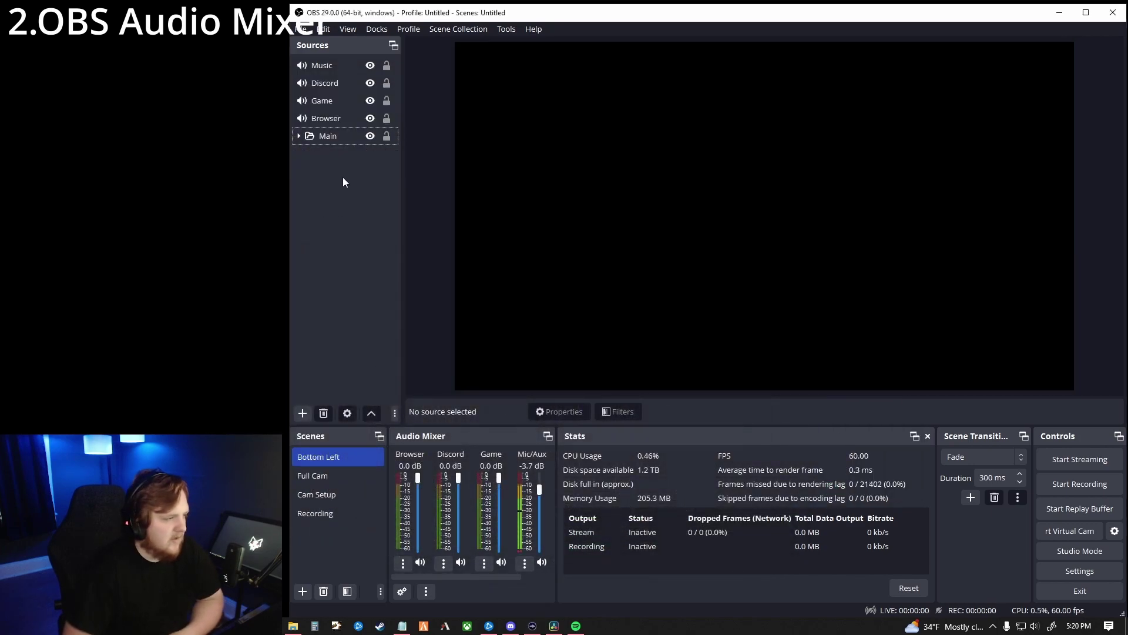
right_click(344, 181)
mouse_move(397, 189)
click(499, 223)
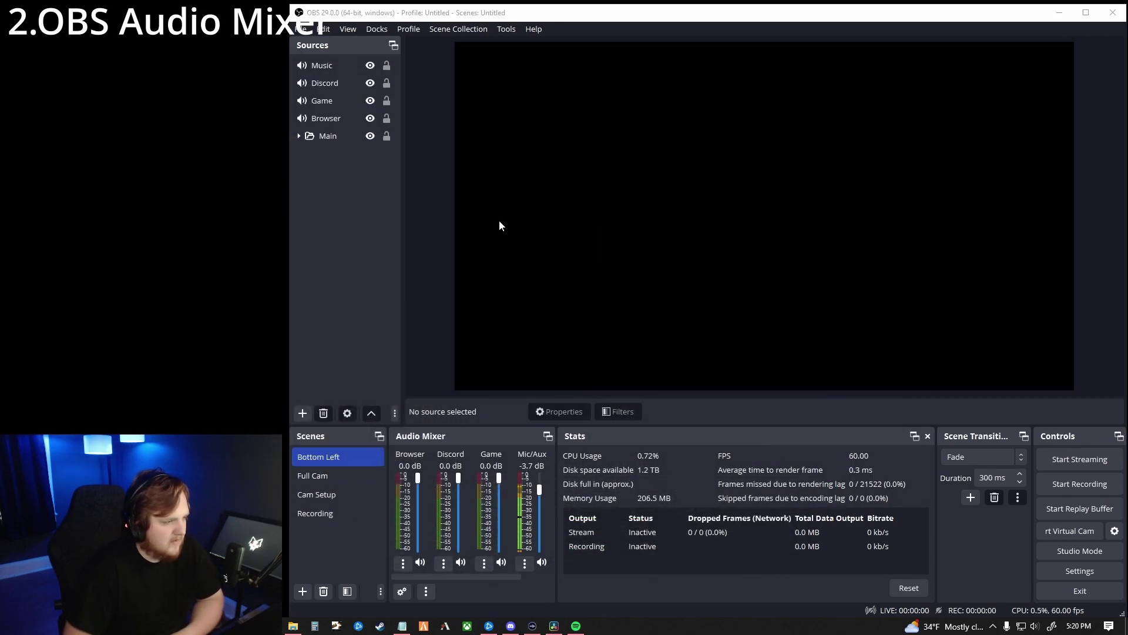
Create an 'Aux' source on Wave Link Aux 1, then delete it again
text(Aux)
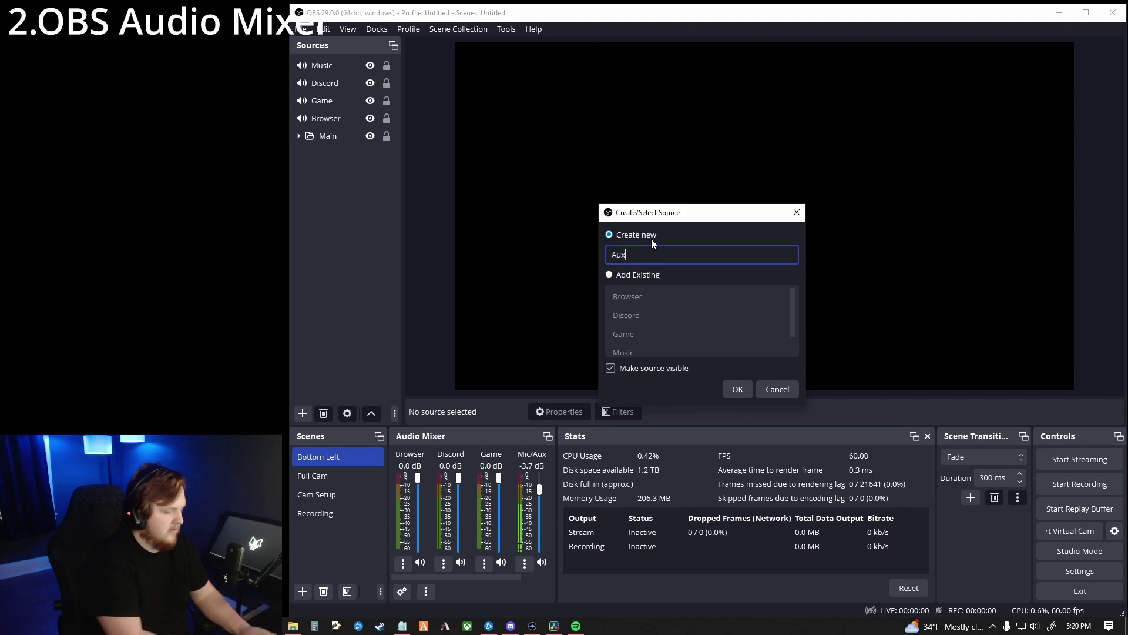
key(Return)
click(520, 122)
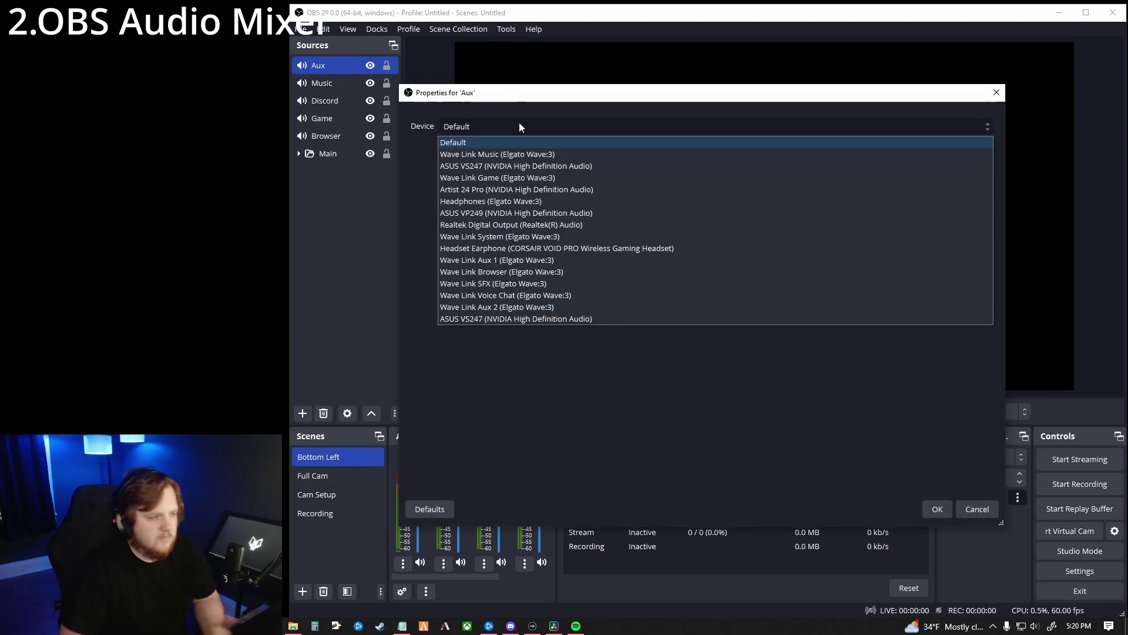
click(520, 261)
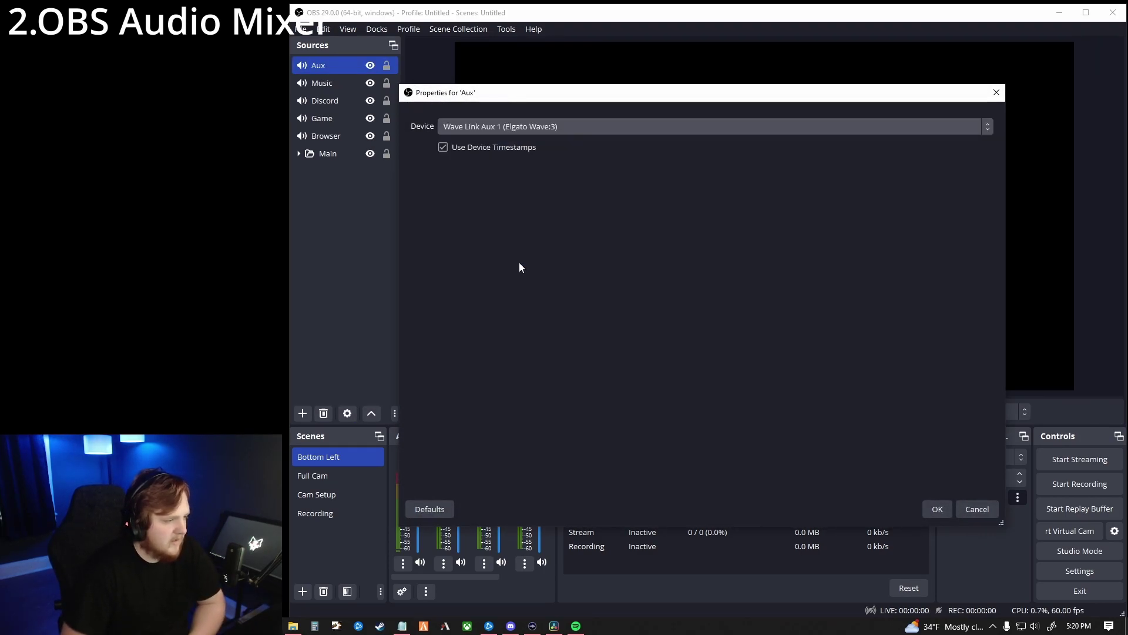
click(940, 507)
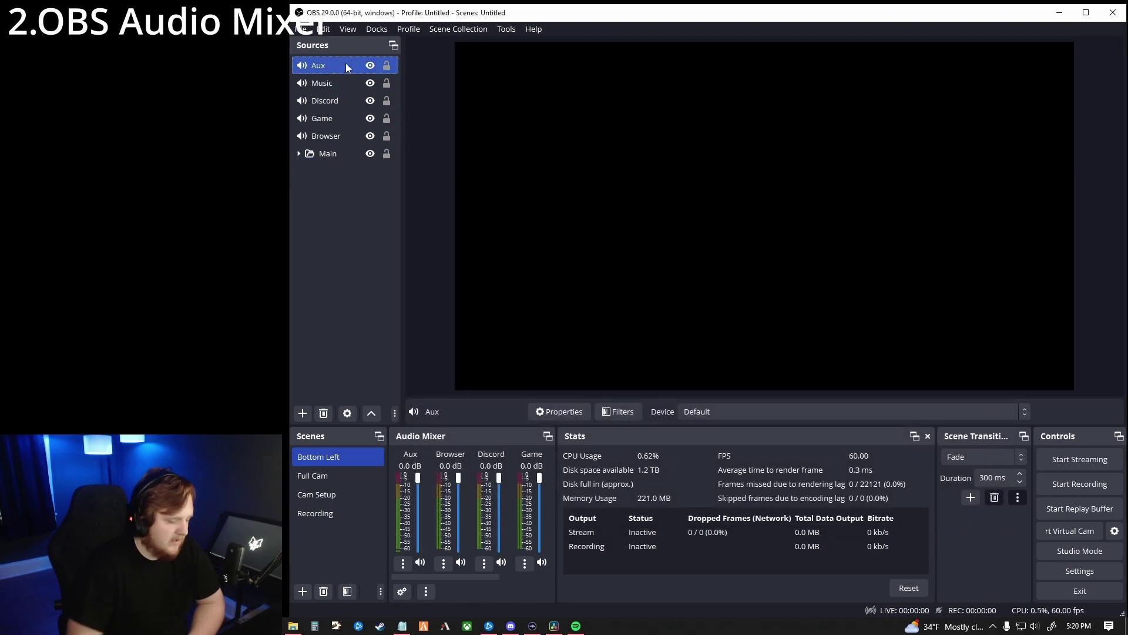
key(Delete)
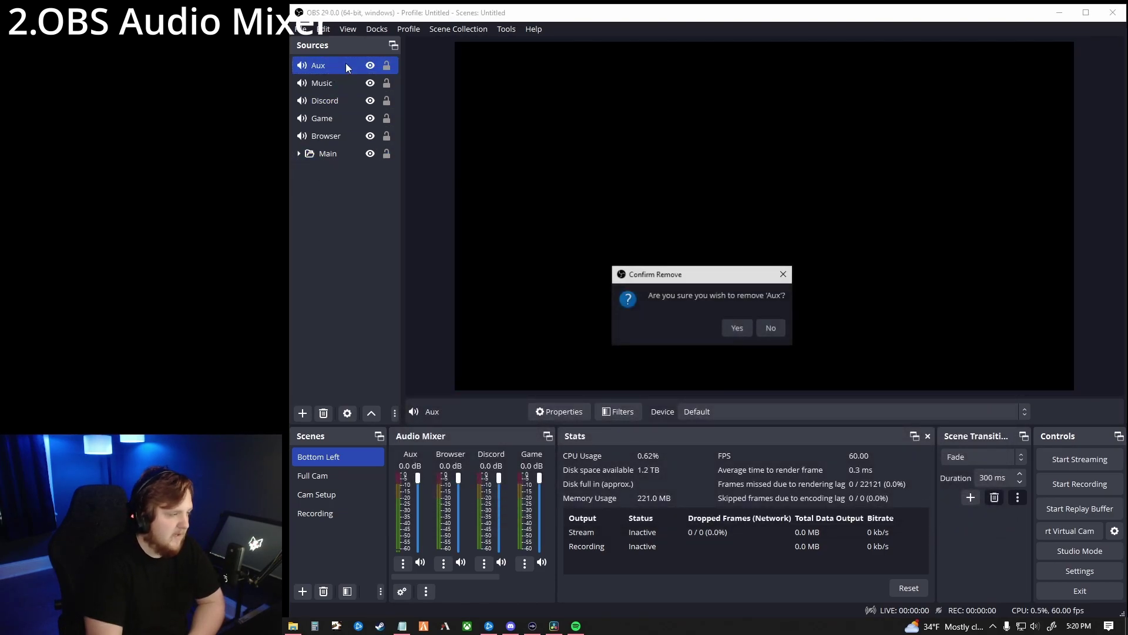
click(742, 329)
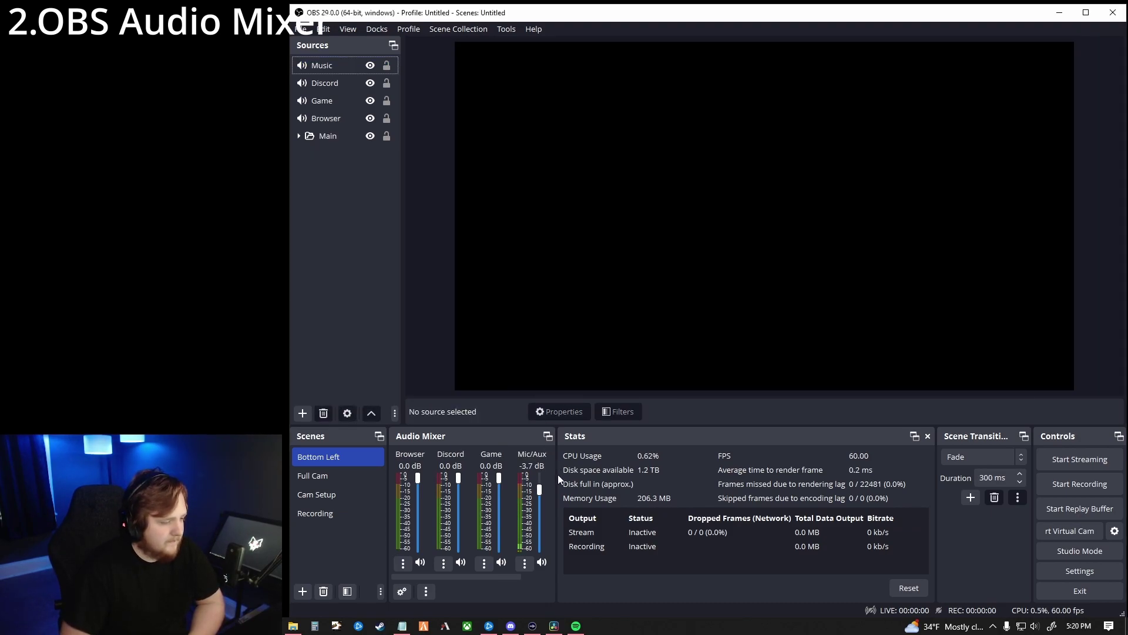
Widen the OBS window, add a 'Wave 3' Audio Input Capture source on Default, then delete it
drag(288, 258, 8, 265)
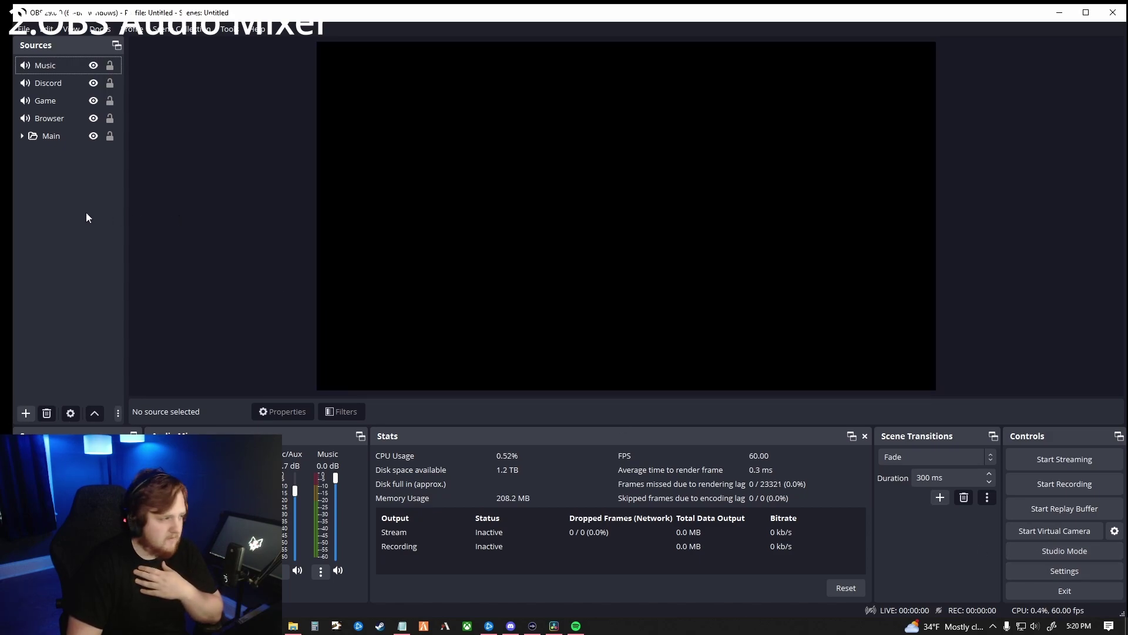
right_click(68, 194)
mouse_move(141, 202)
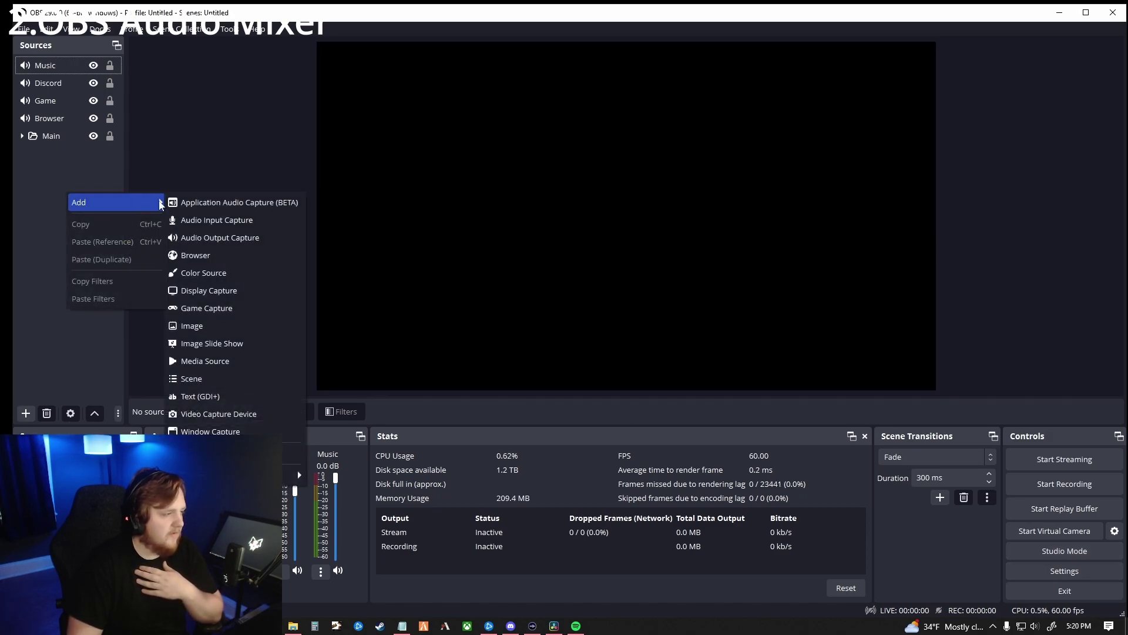
click(194, 220)
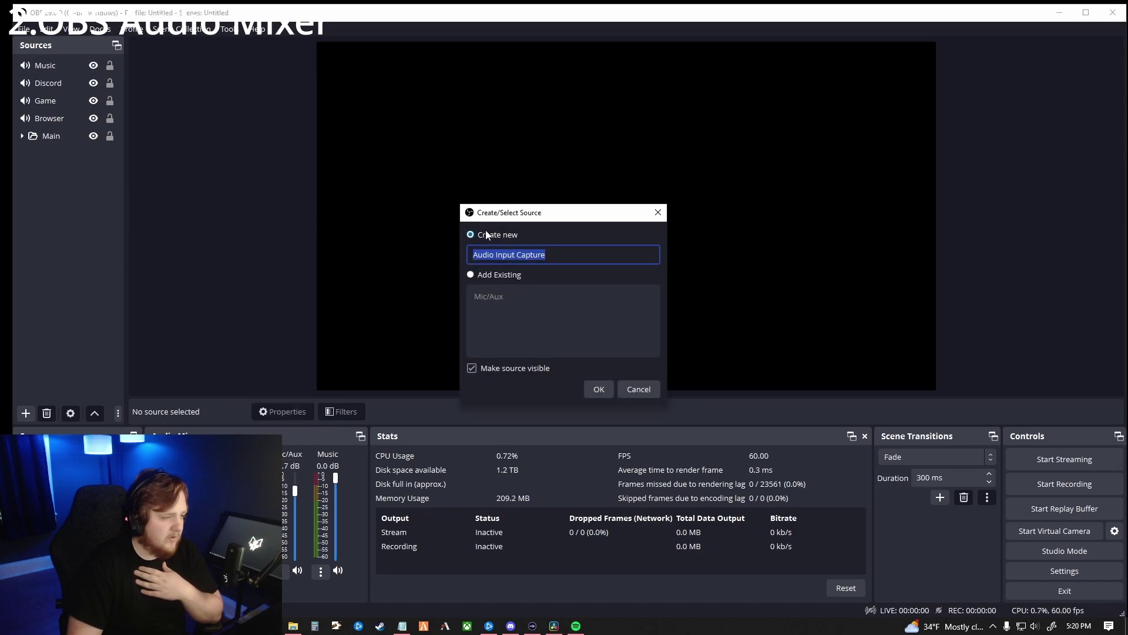
text(M)
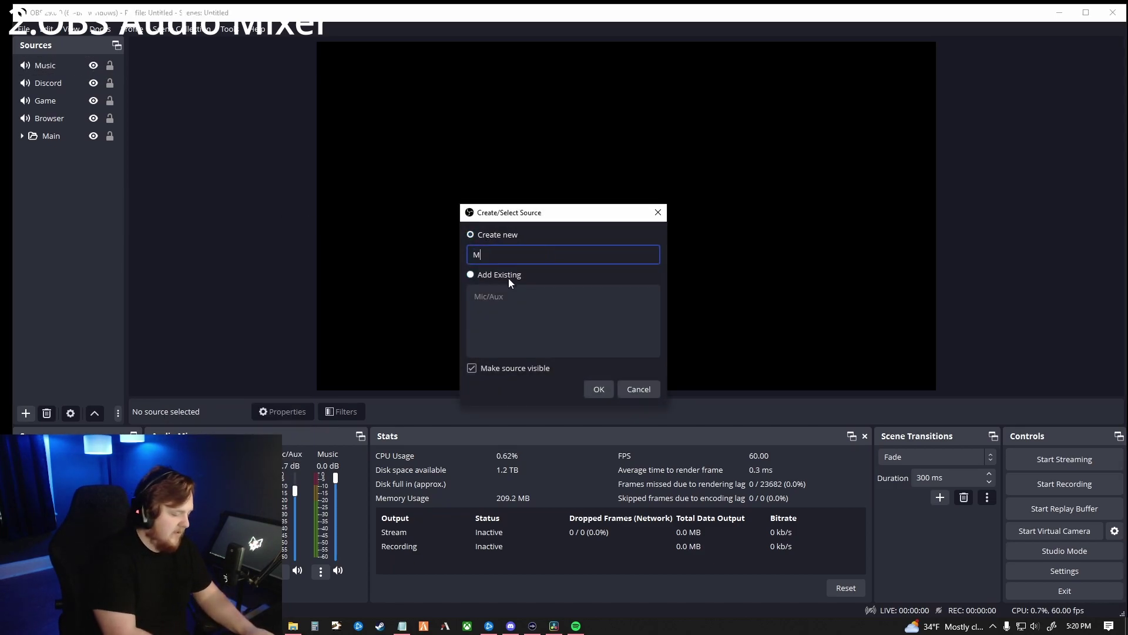
text(Wave 3)
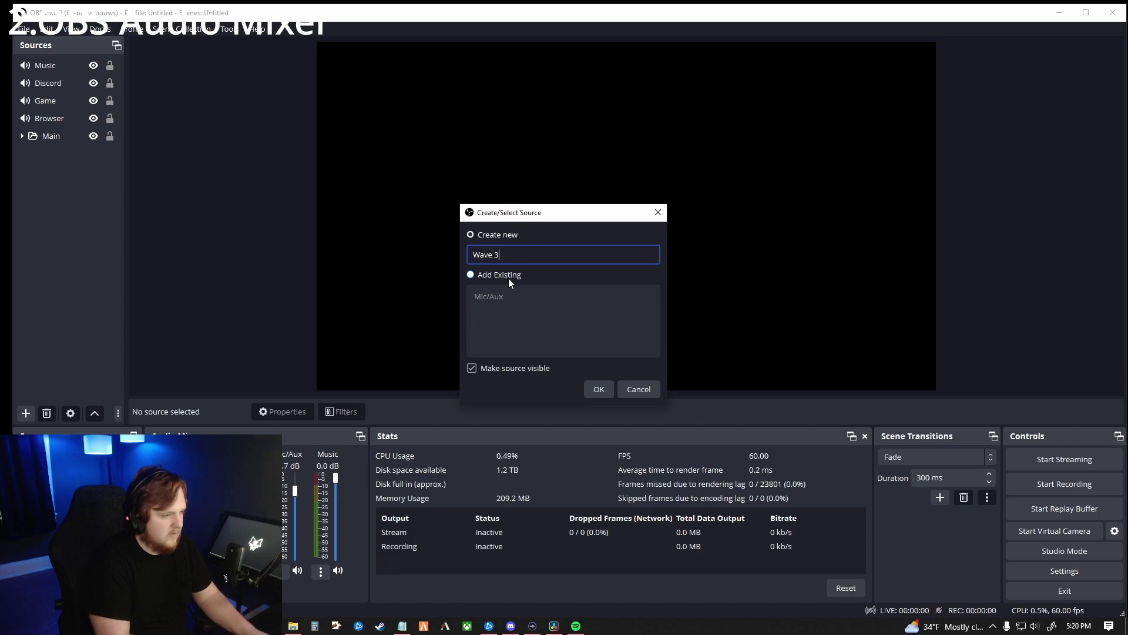
click(595, 387)
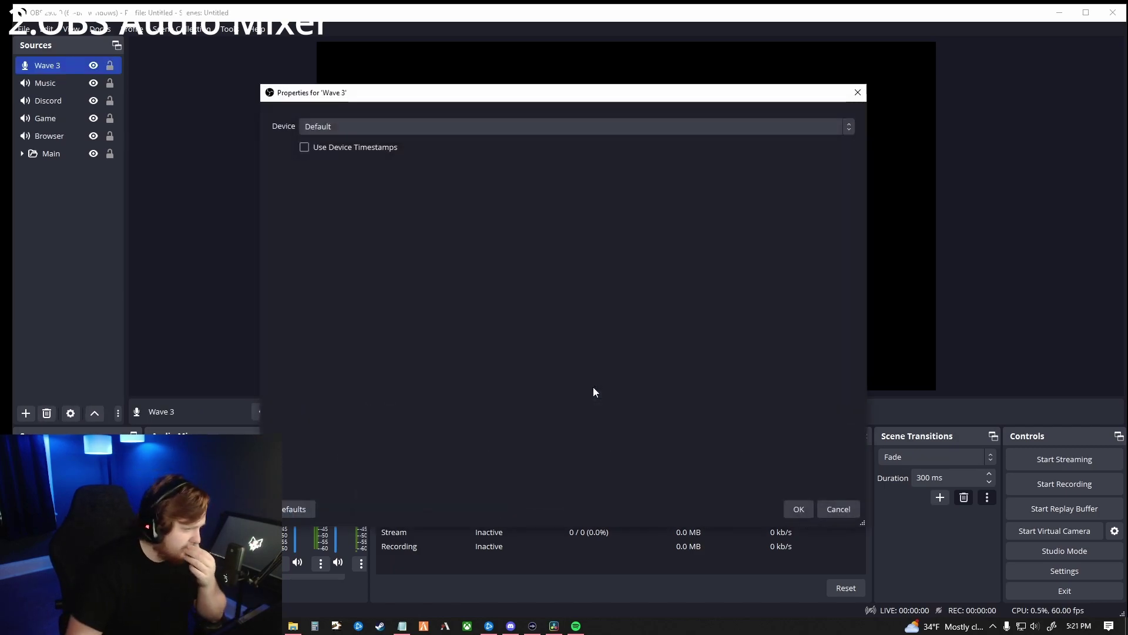
click(374, 134)
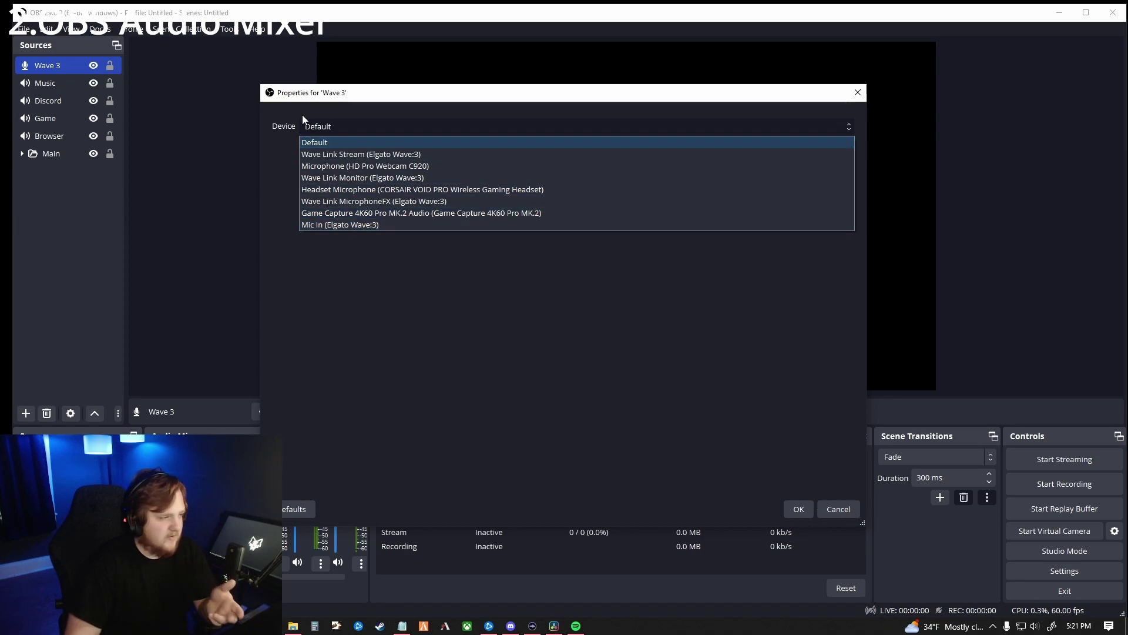
click(318, 122)
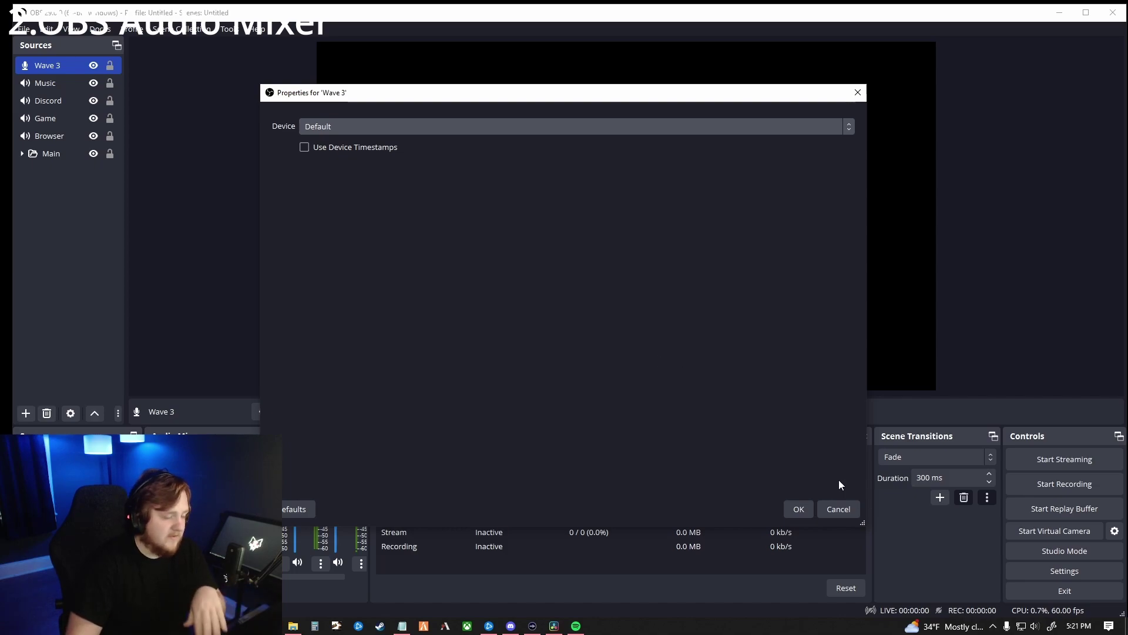
click(842, 509)
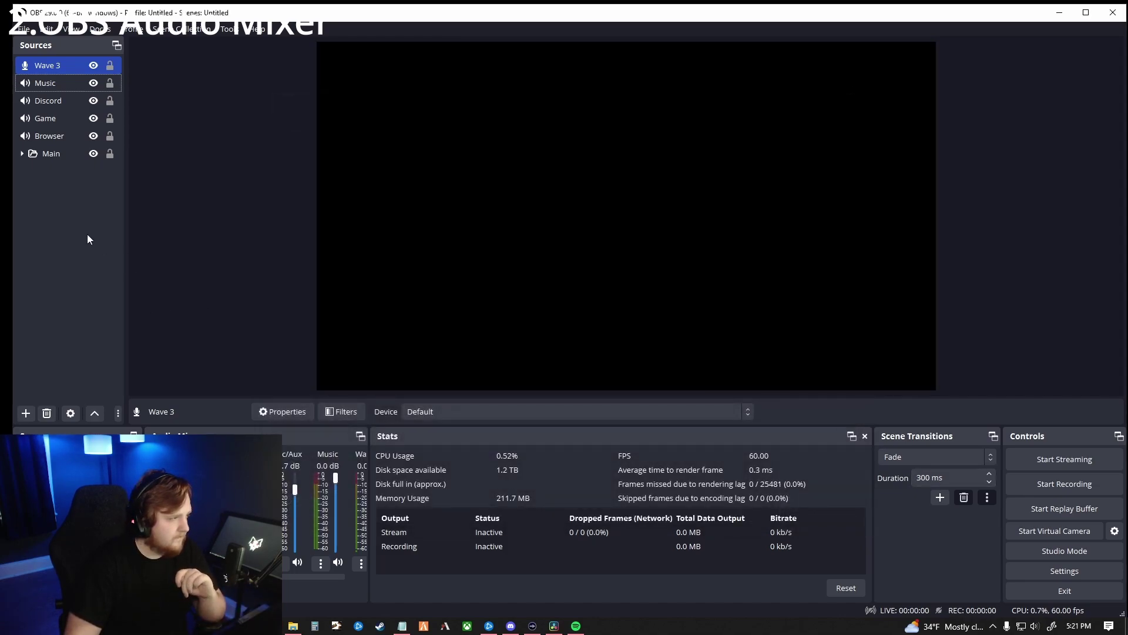
key(Delete)
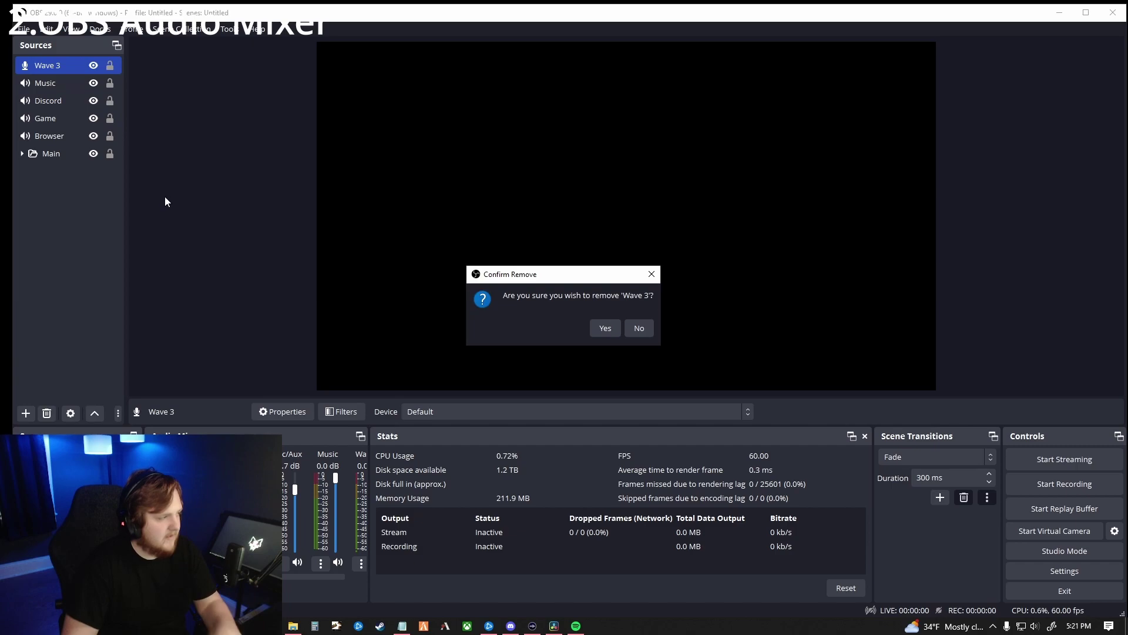
click(604, 328)
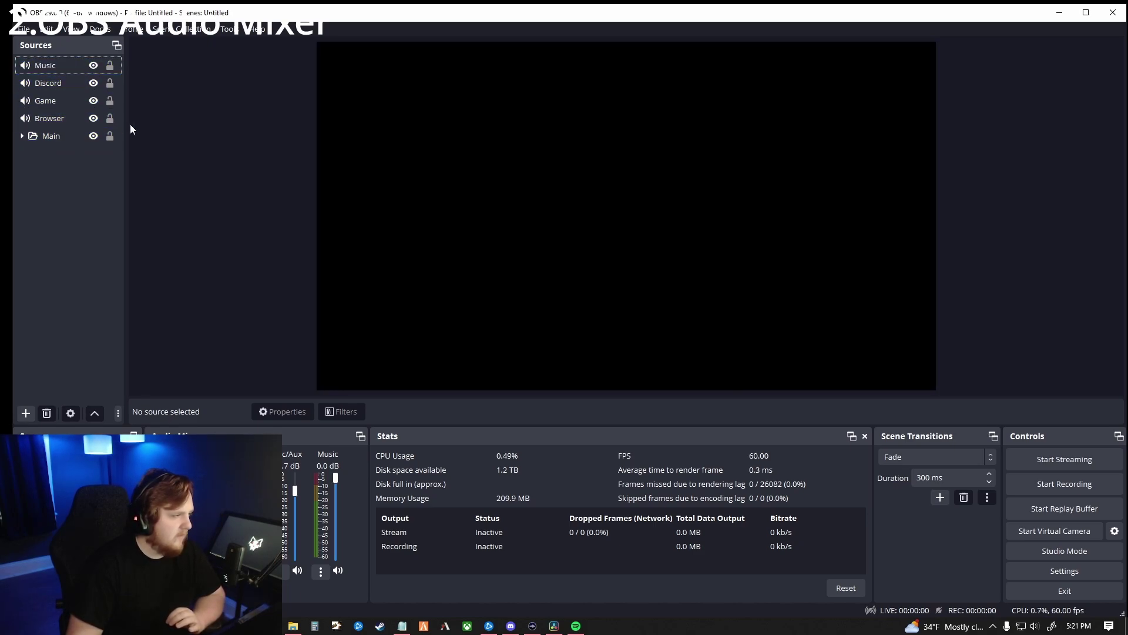
Group the Music, Discord, Game and Browser sources into a group named 'Audio'
click(66, 64)
ctrl+click(60, 100)
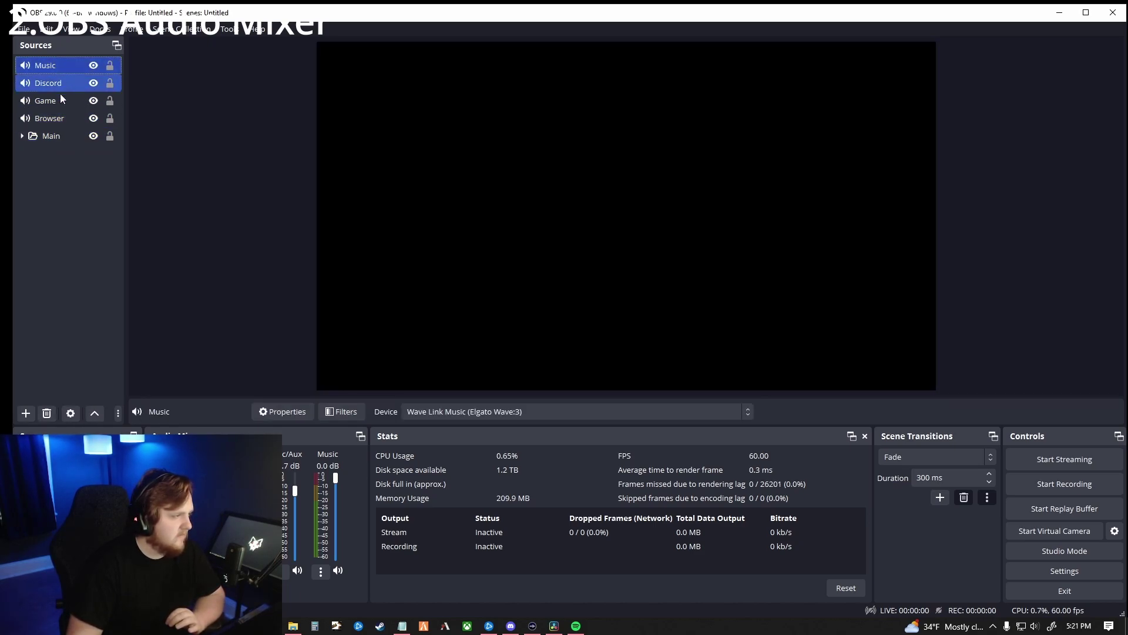
shift+click(45, 115)
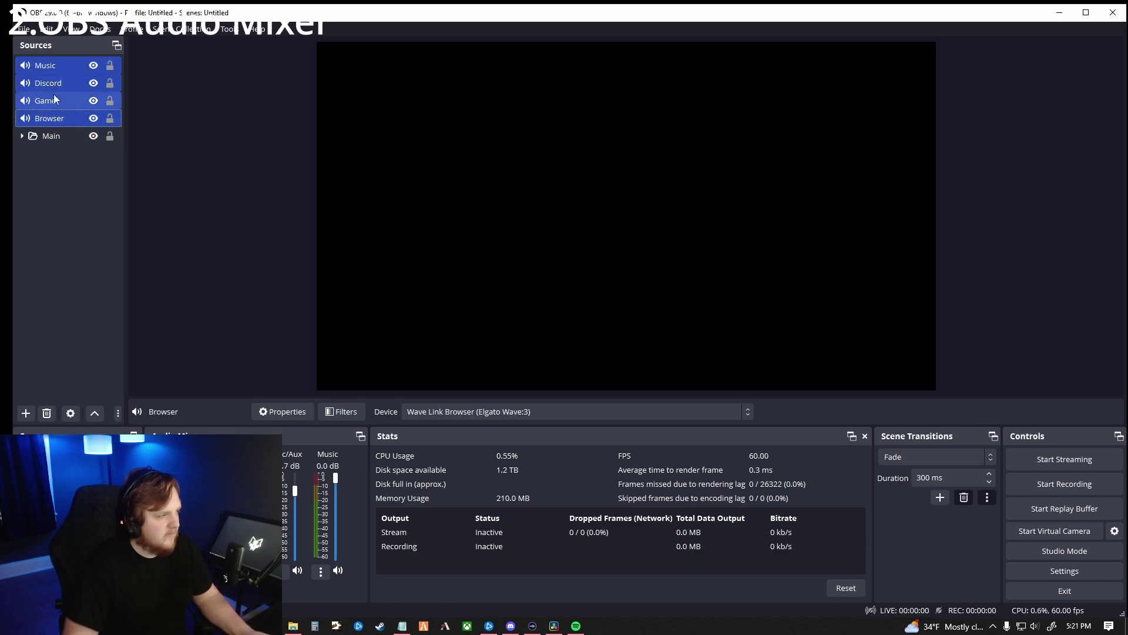
click(62, 64)
ctrl+click(63, 117)
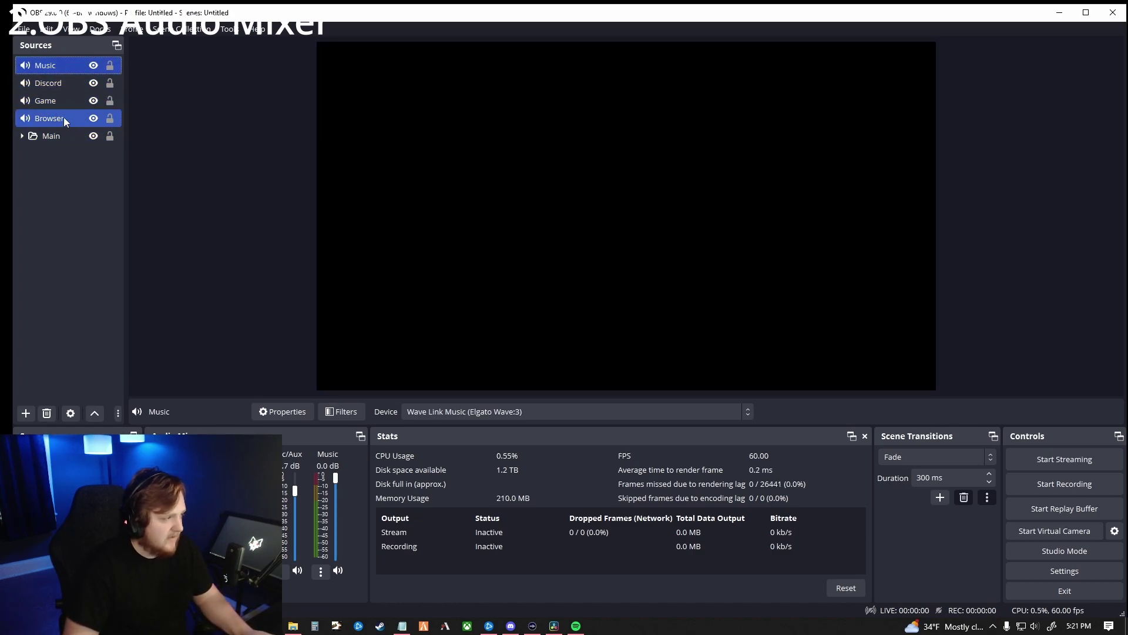
shift+click(63, 118)
right_click(64, 117)
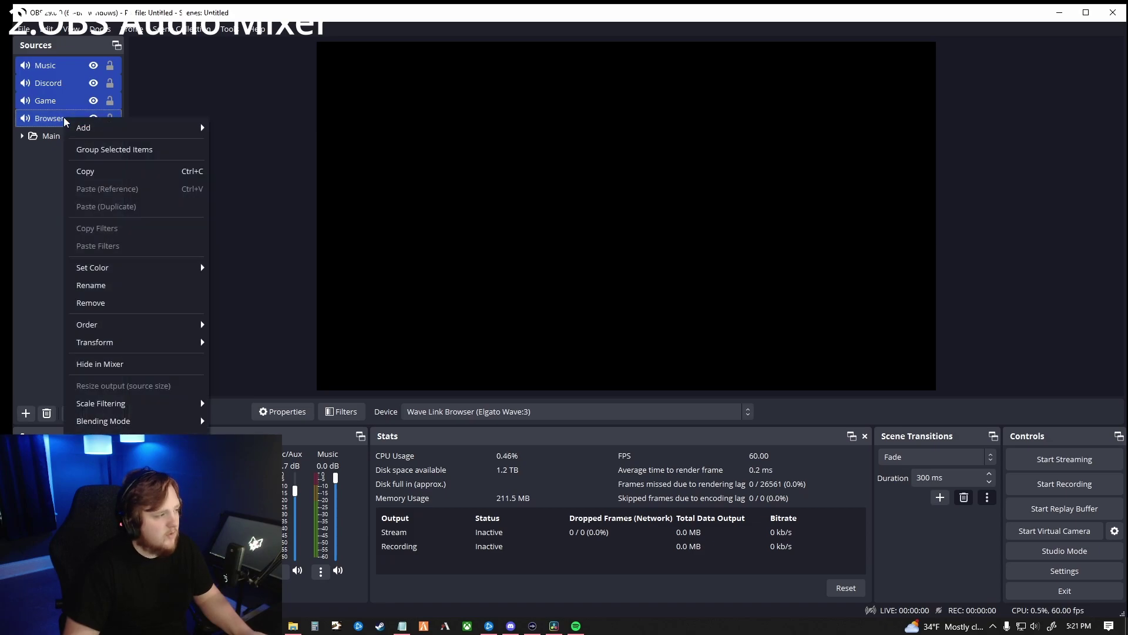
click(110, 154)
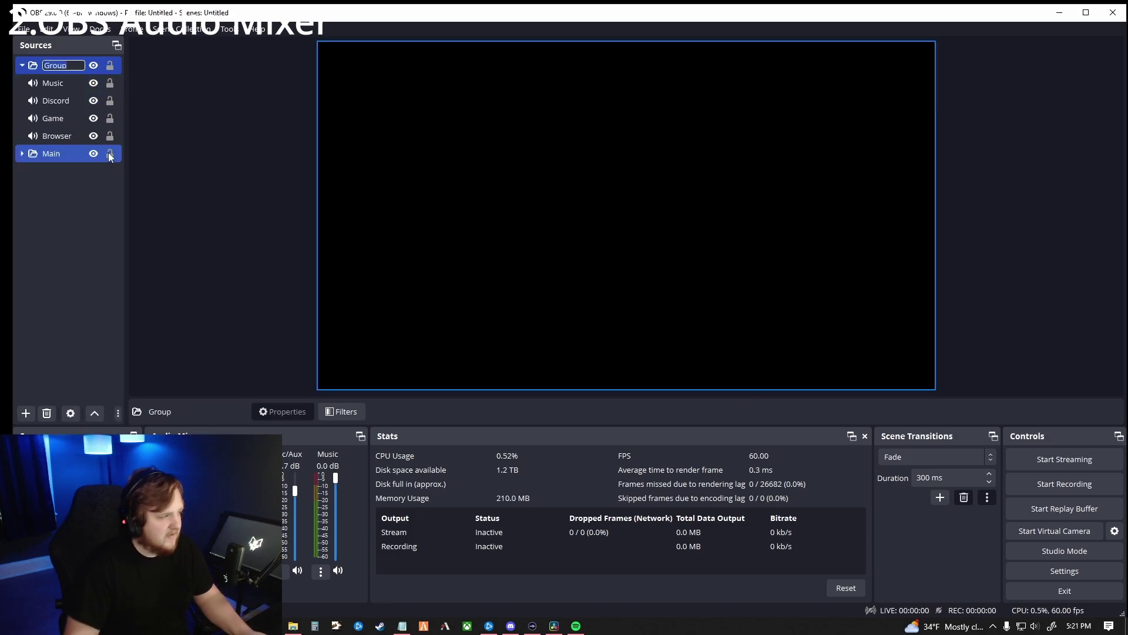
text(Audio)
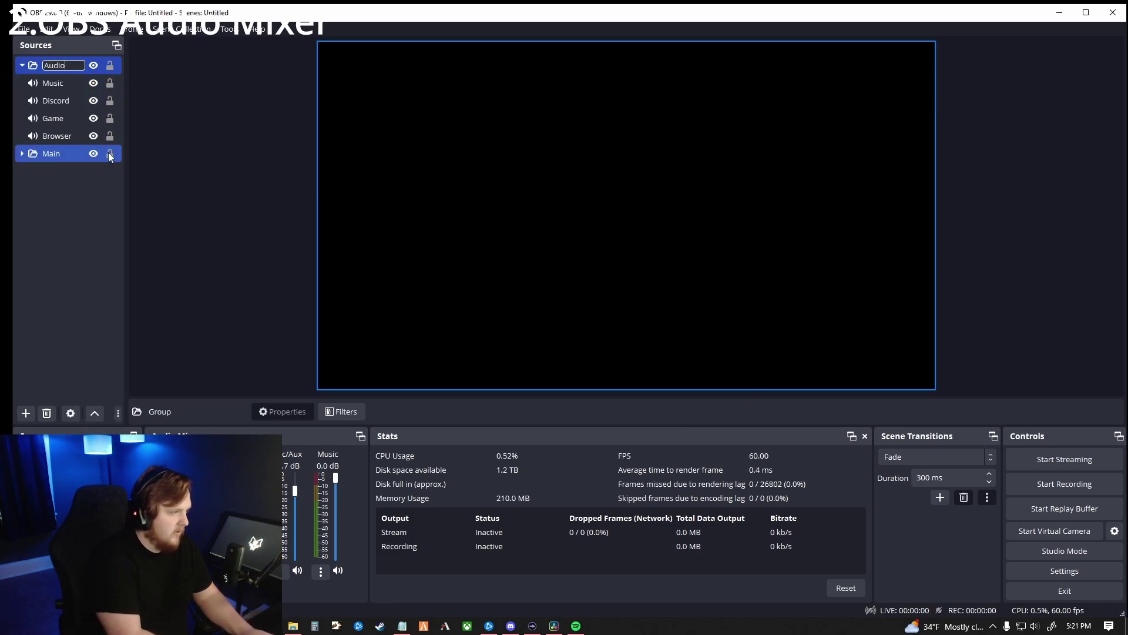
key(Return)
Collapse the Audio and Main groups and clear the source selection
click(23, 65)
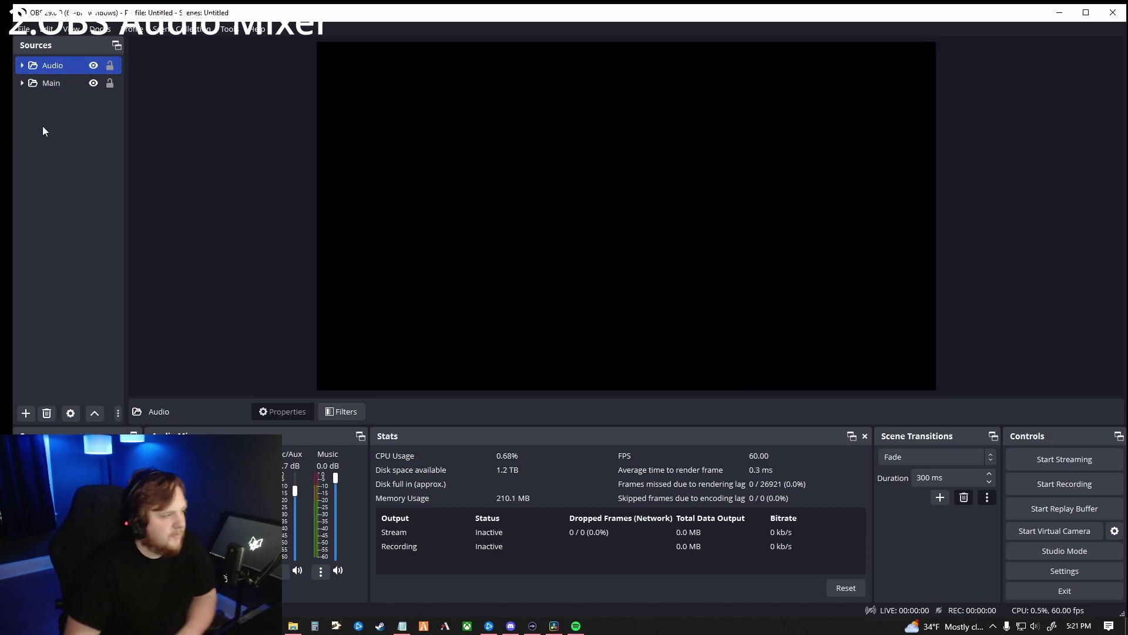
click(22, 84)
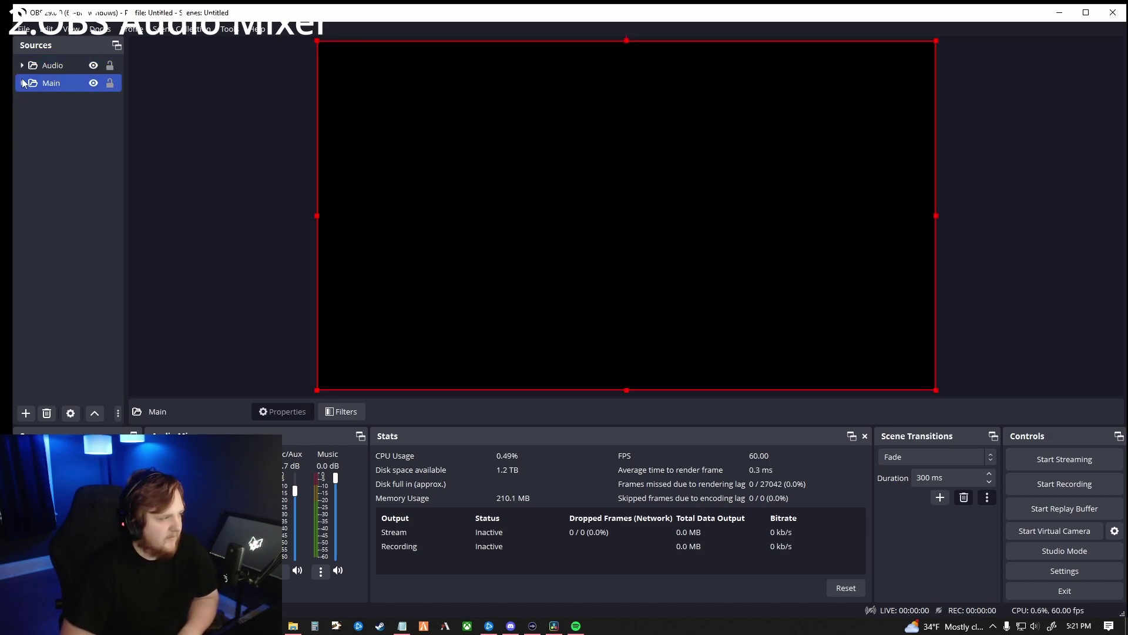
click(22, 84)
click(23, 84)
click(22, 66)
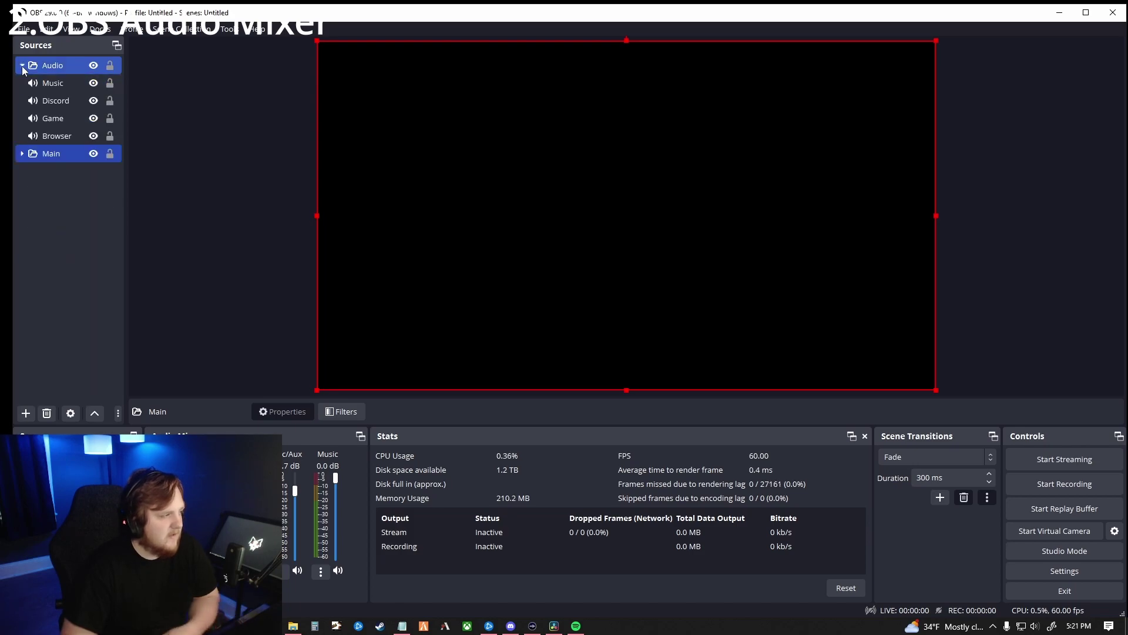
click(23, 66)
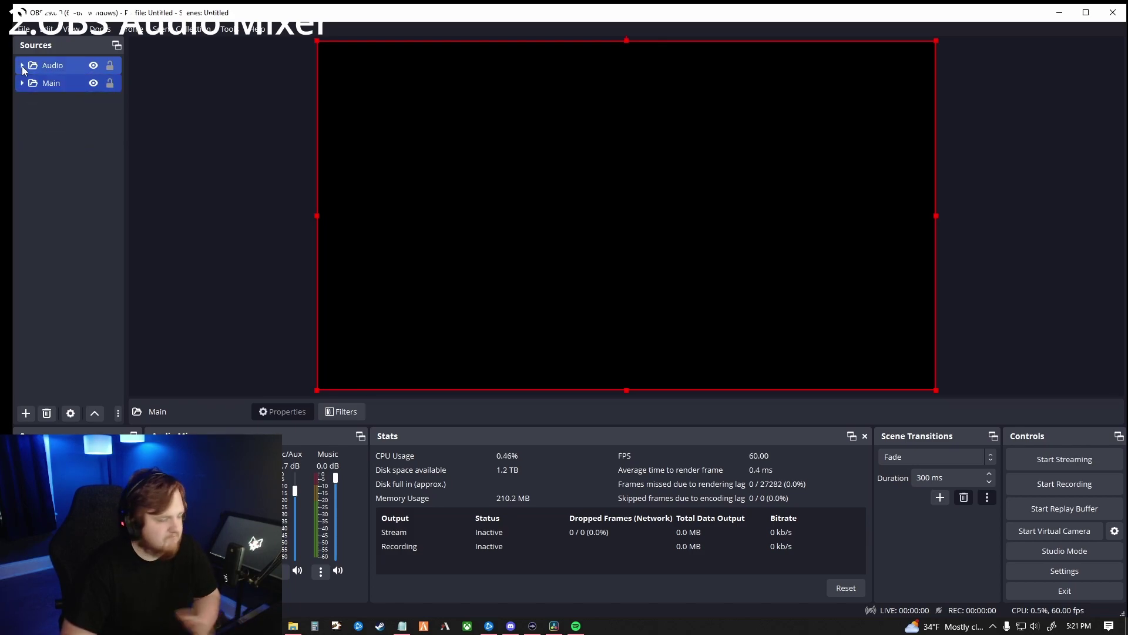
click(59, 202)
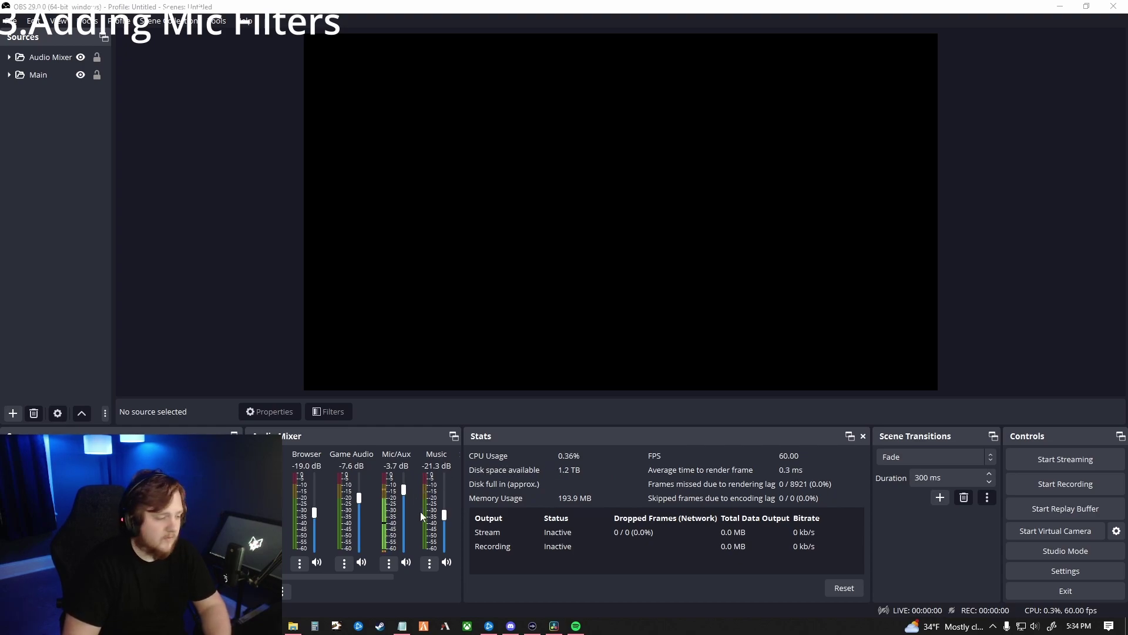
Add a Noise Gate filter to Mic/Aux with close threshold -70 dB and open threshold -43 dB
click(389, 563)
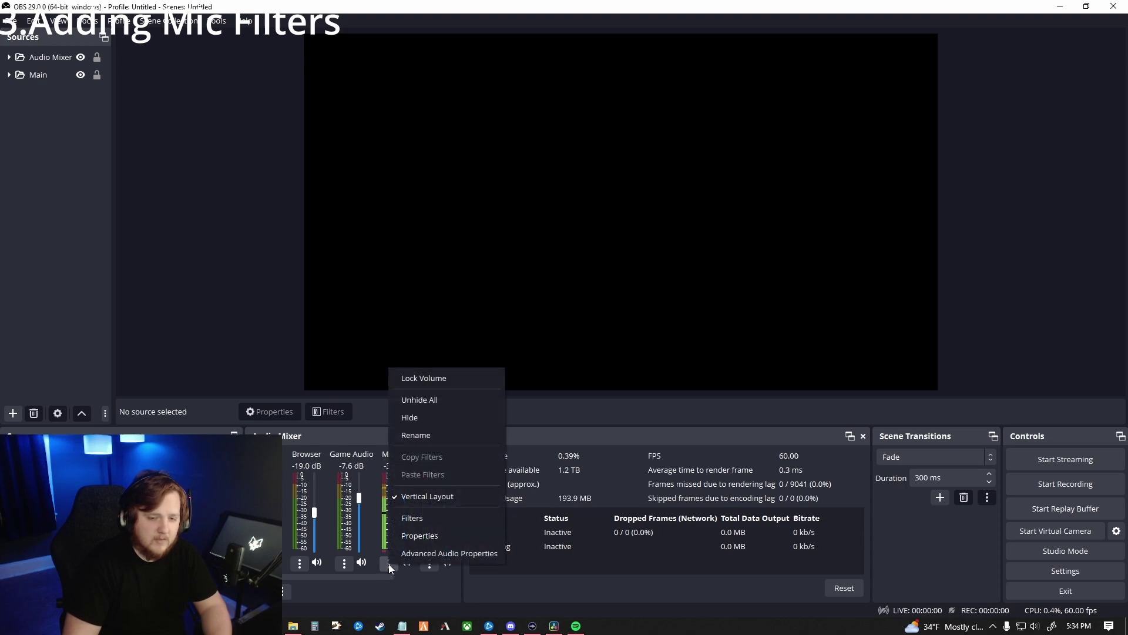
click(411, 520)
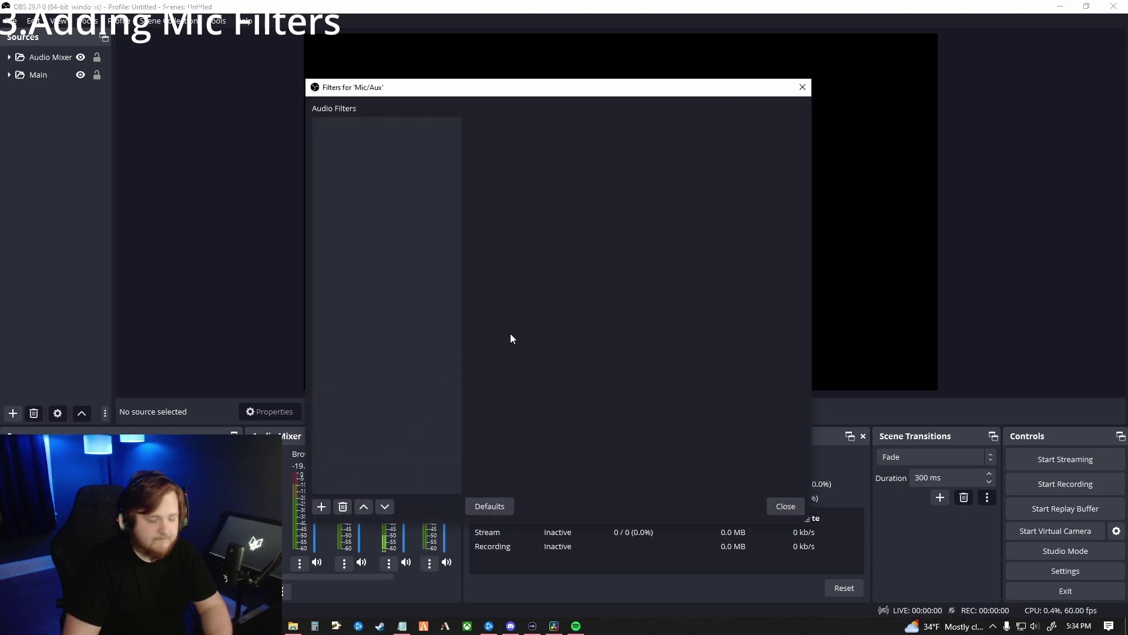
right_click(388, 233)
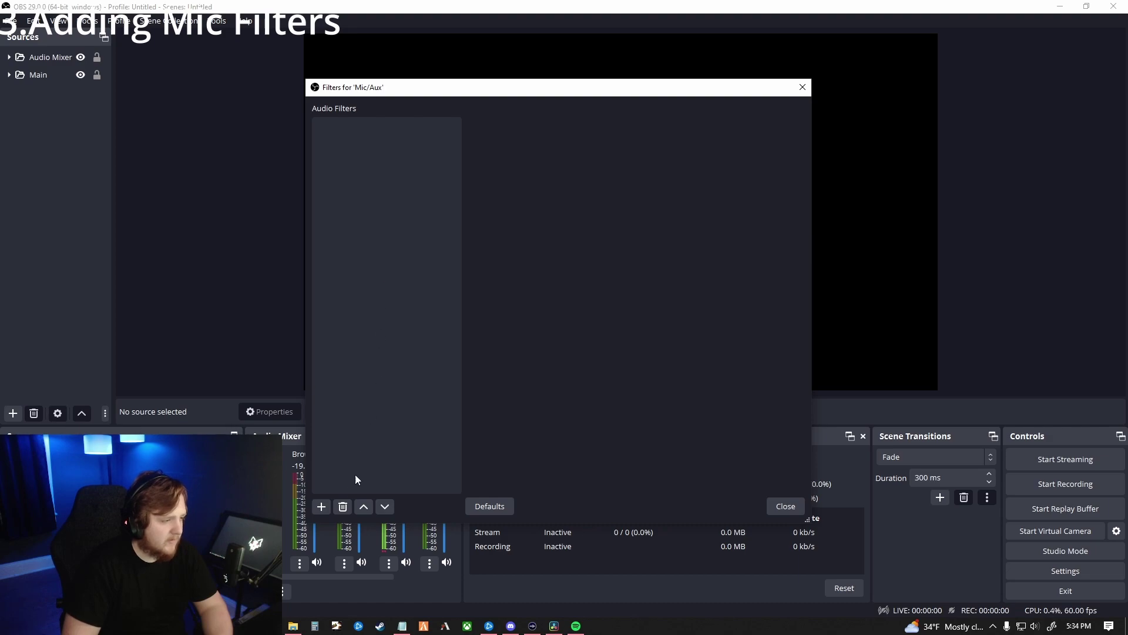
click(322, 507)
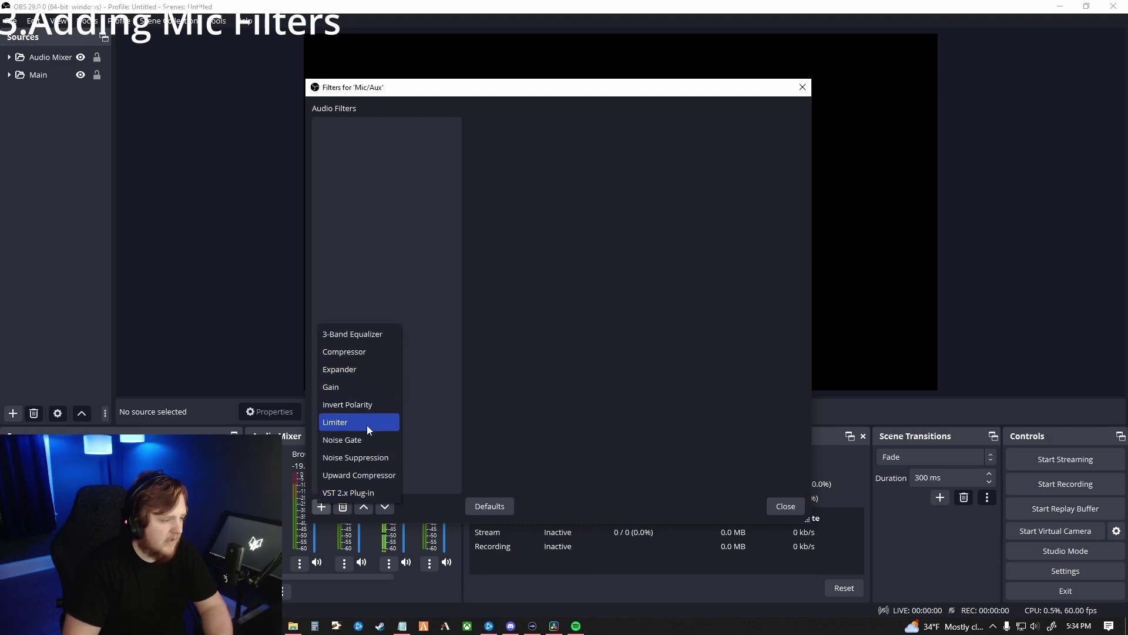
click(370, 439)
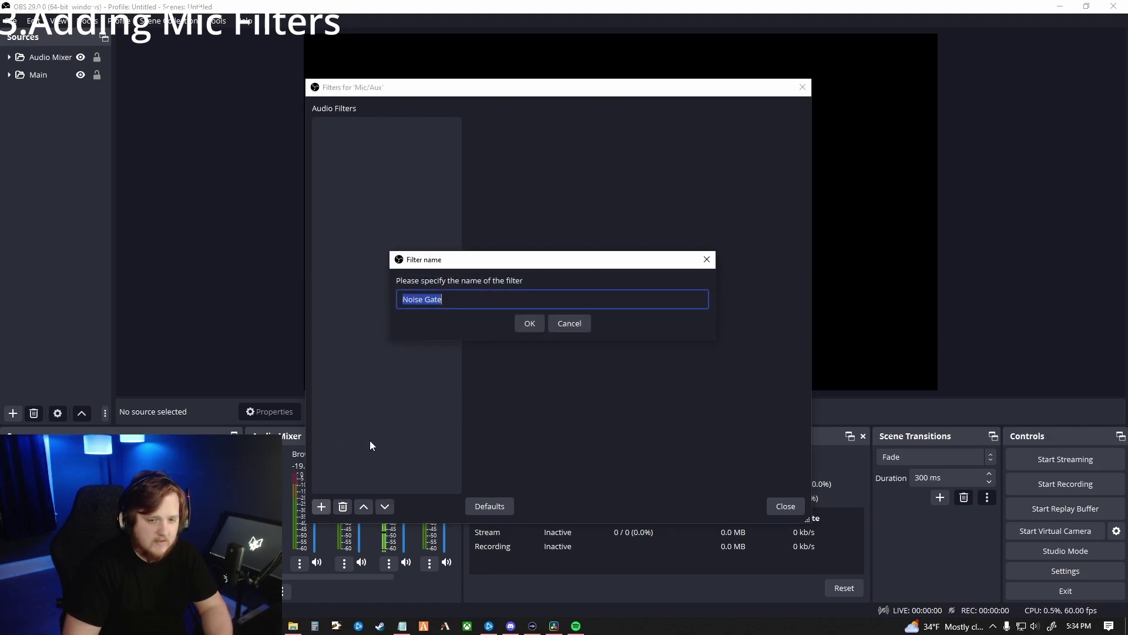
click(537, 327)
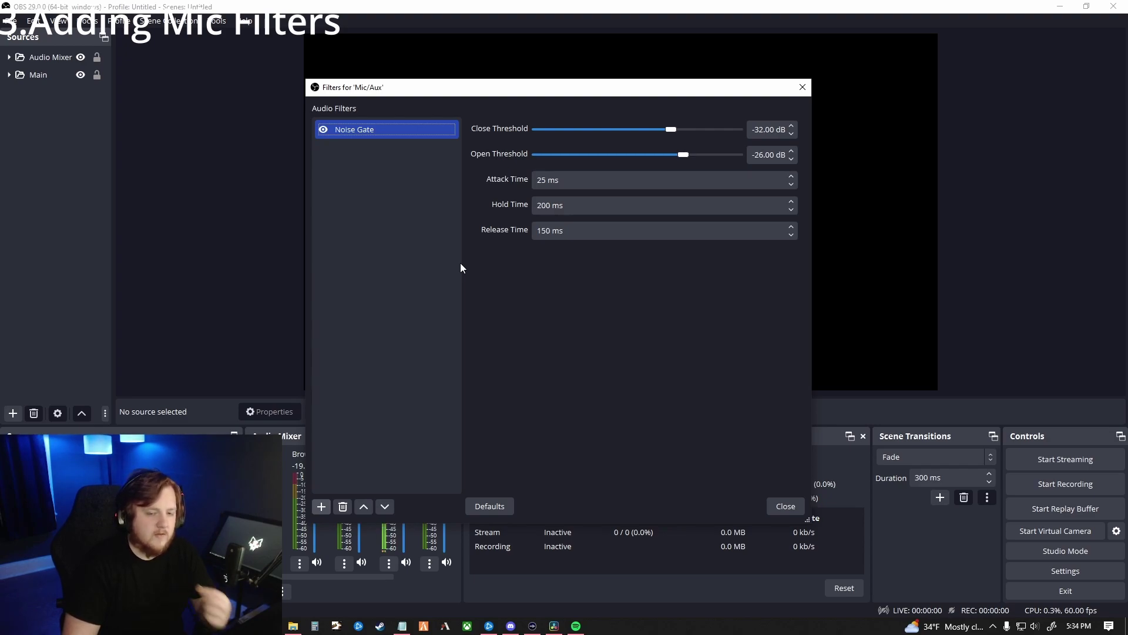
drag(671, 133, 591, 133)
drag(681, 155, 649, 156)
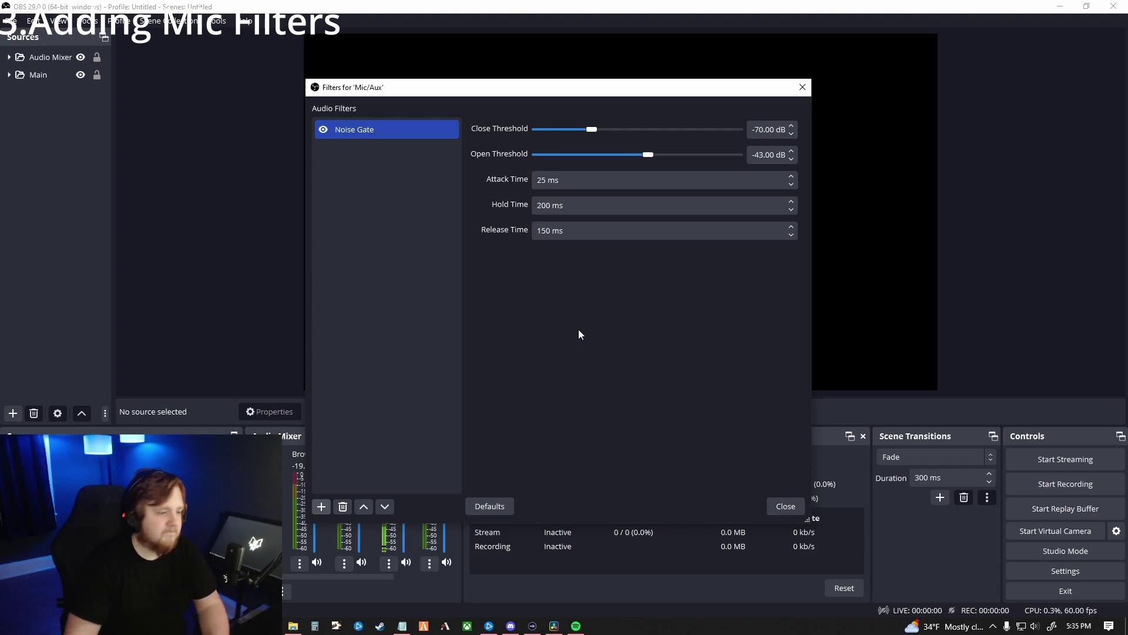
Add a Noise Suppression filter with its default name after Noise Gate, keeping the RNNoise method
click(415, 287)
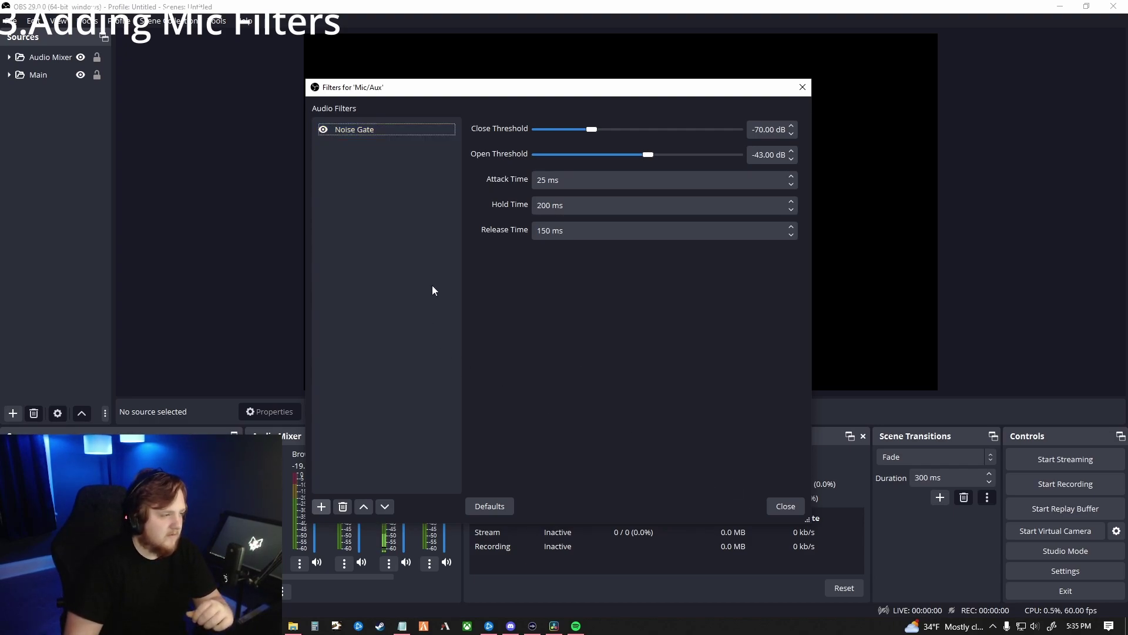
right_click(411, 228)
mouse_move(438, 236)
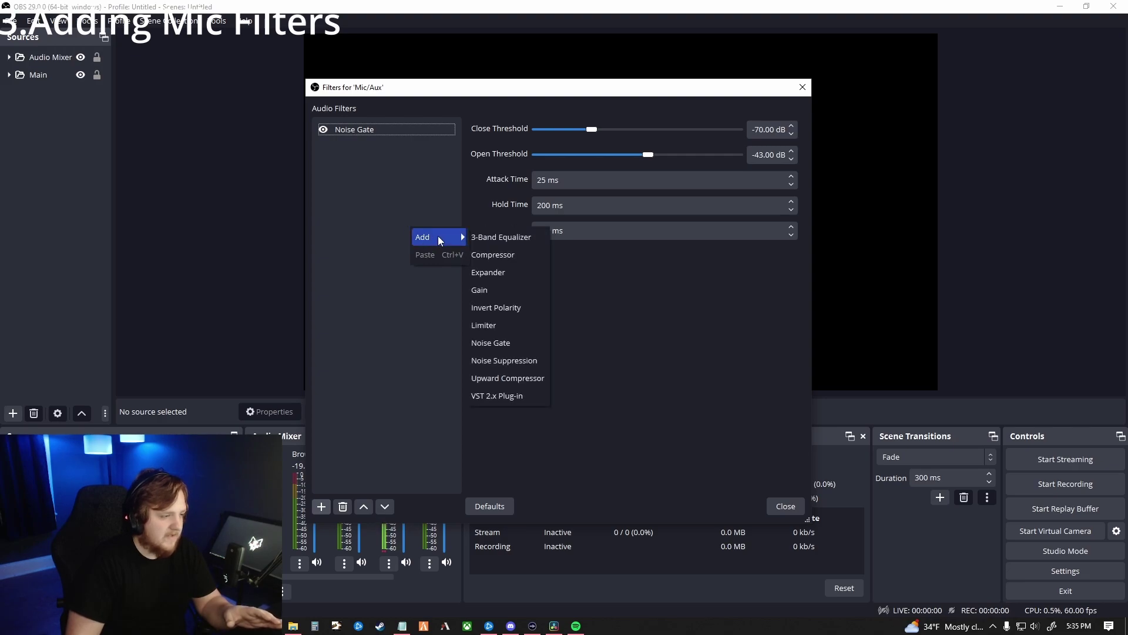
click(517, 361)
click(530, 323)
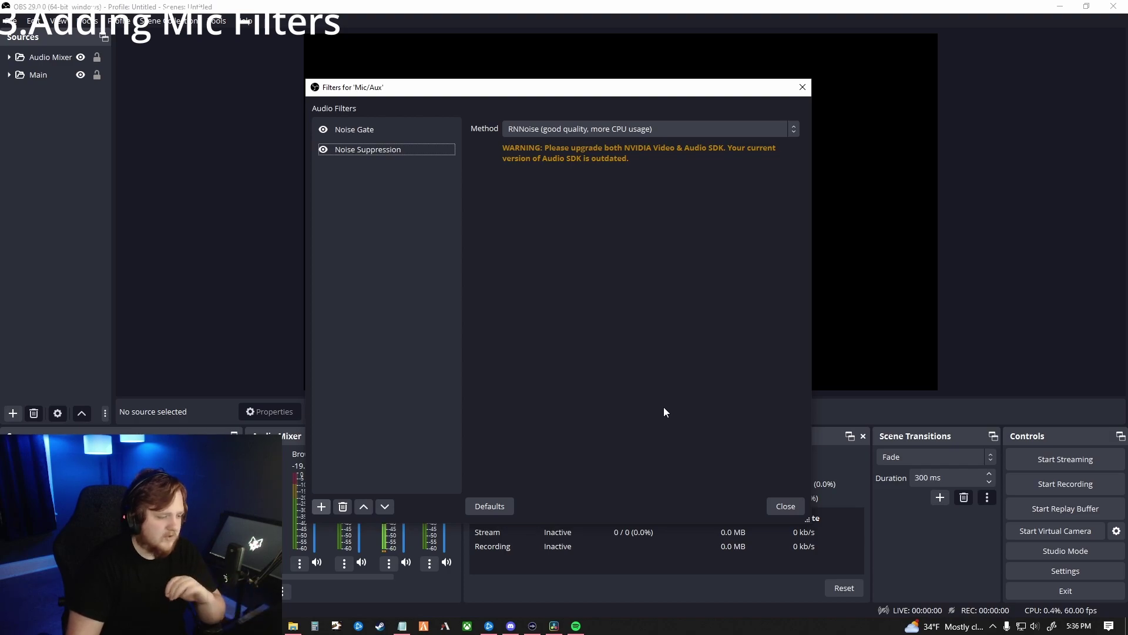
Bring up Wave Link and collapse the Wave:3 mic's Audio Enhancements section
click(532, 626)
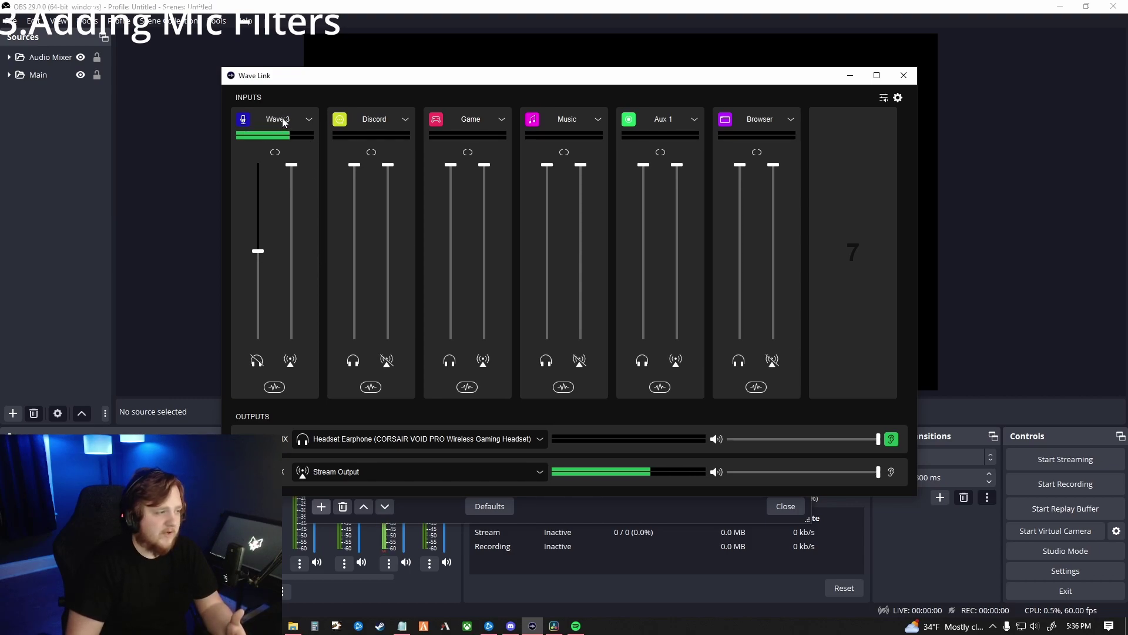
click(308, 120)
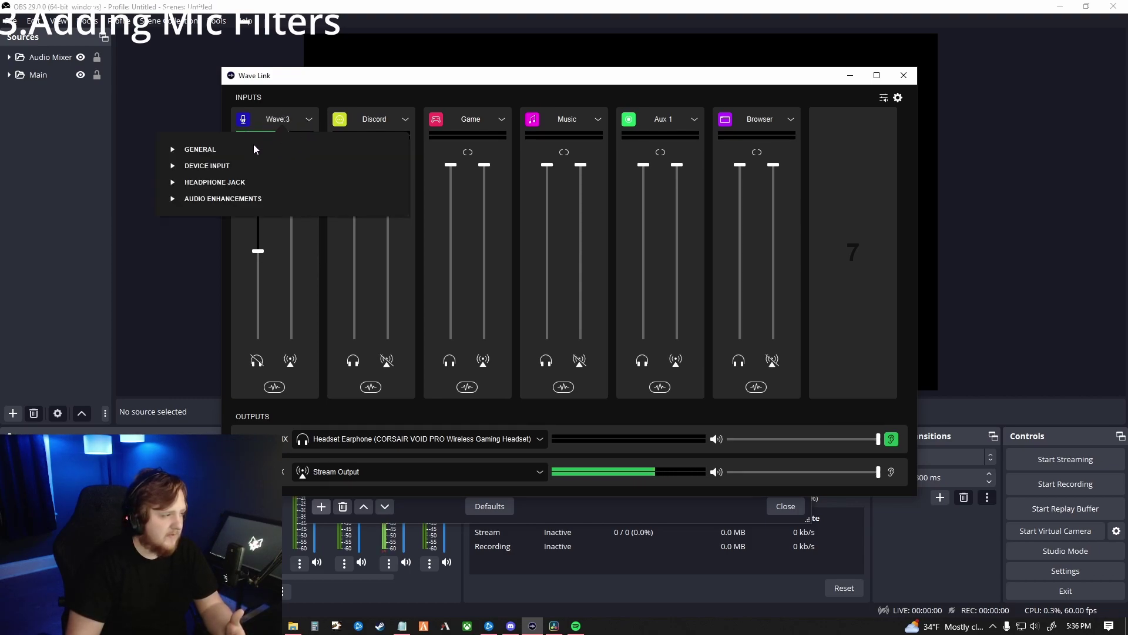
click(174, 198)
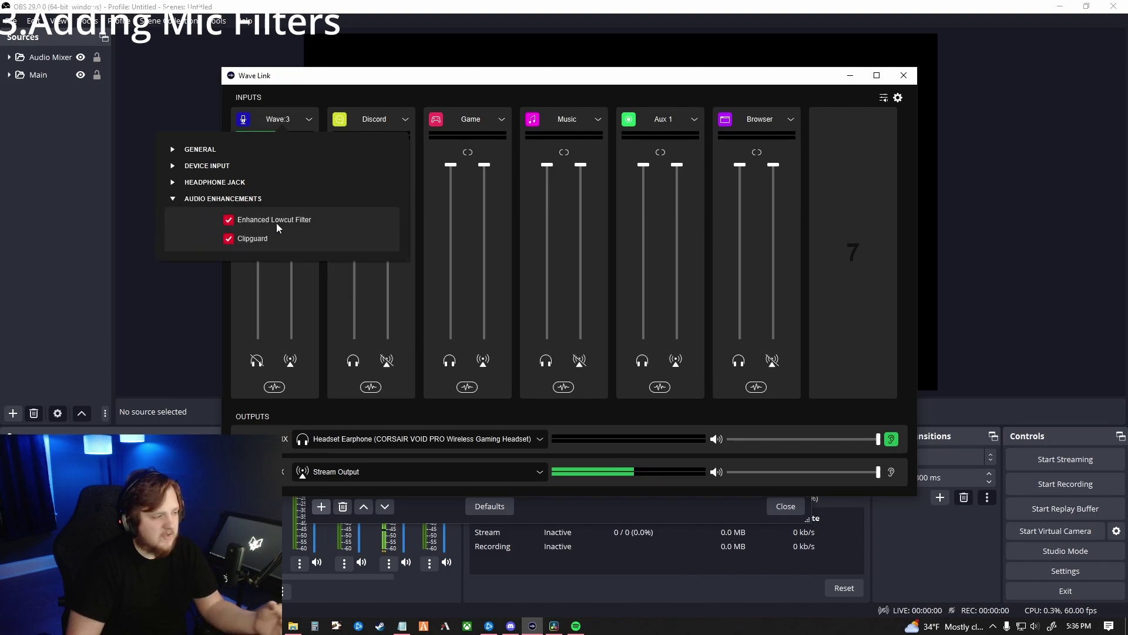
mouse_move(255, 244)
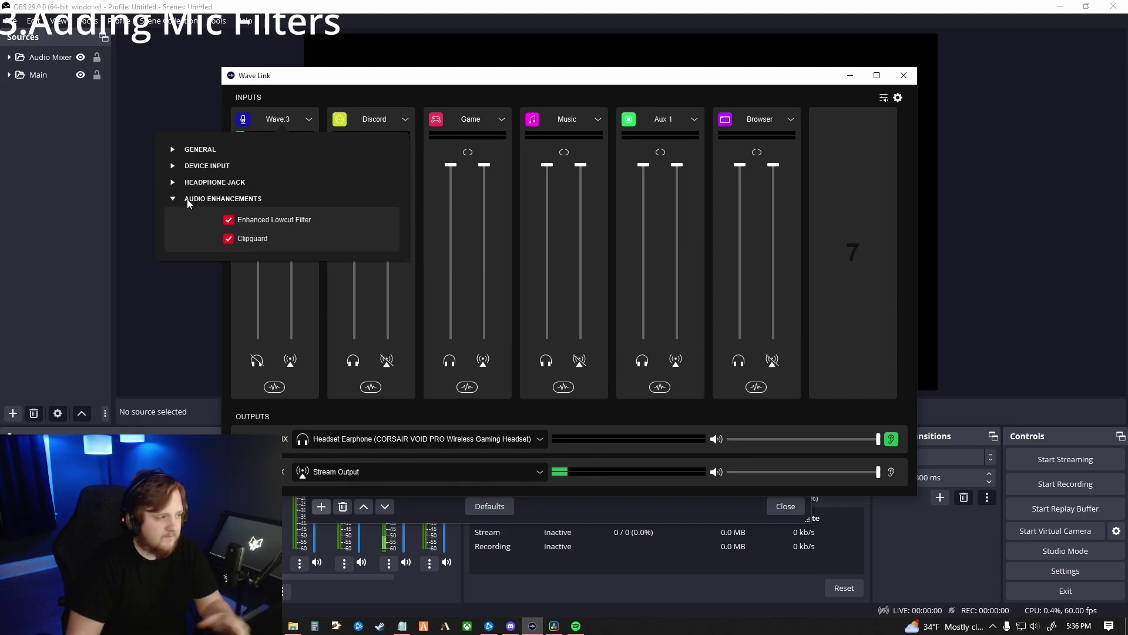
click(217, 199)
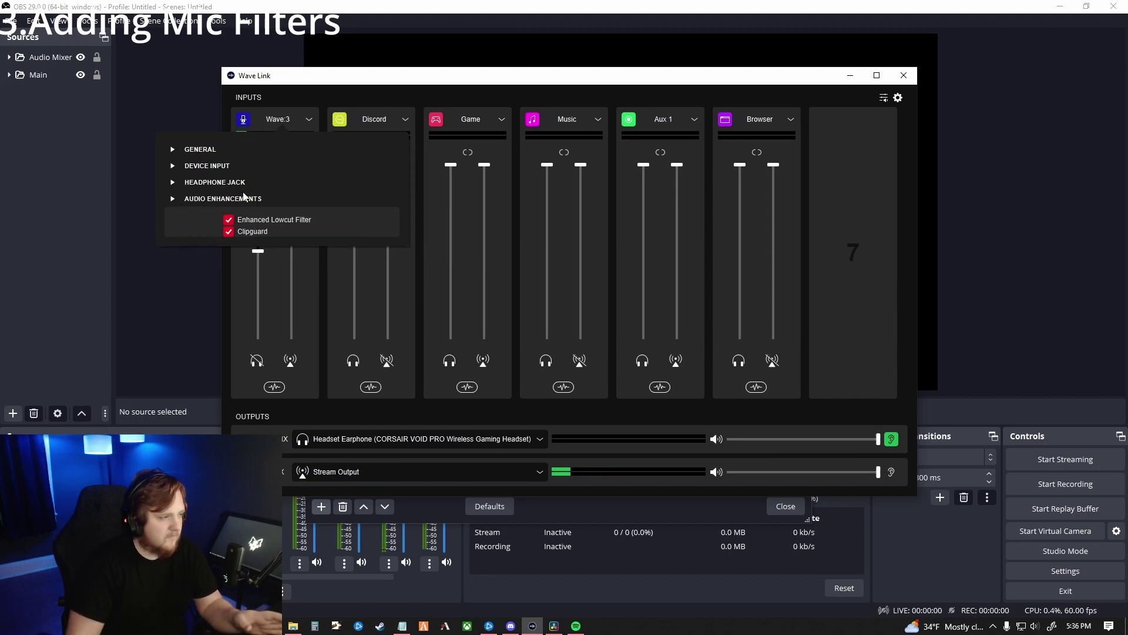
Add a 0.00 dB Gain filter after Noise Suppression on Mic/Aux and move the Filters window aside
click(850, 75)
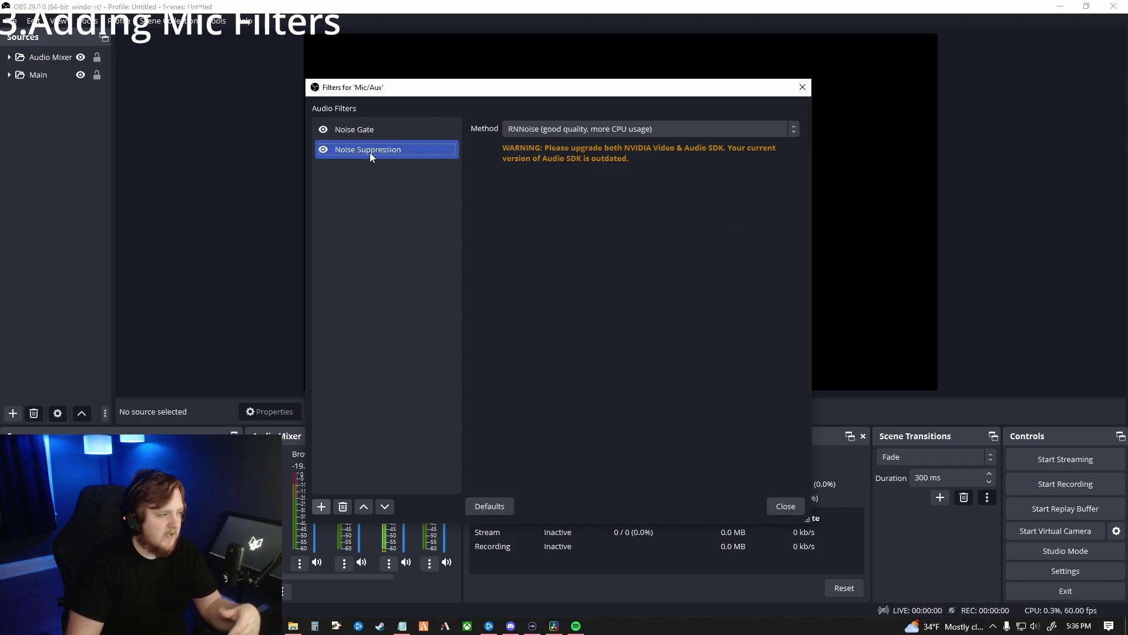
right_click(367, 209)
mouse_move(382, 224)
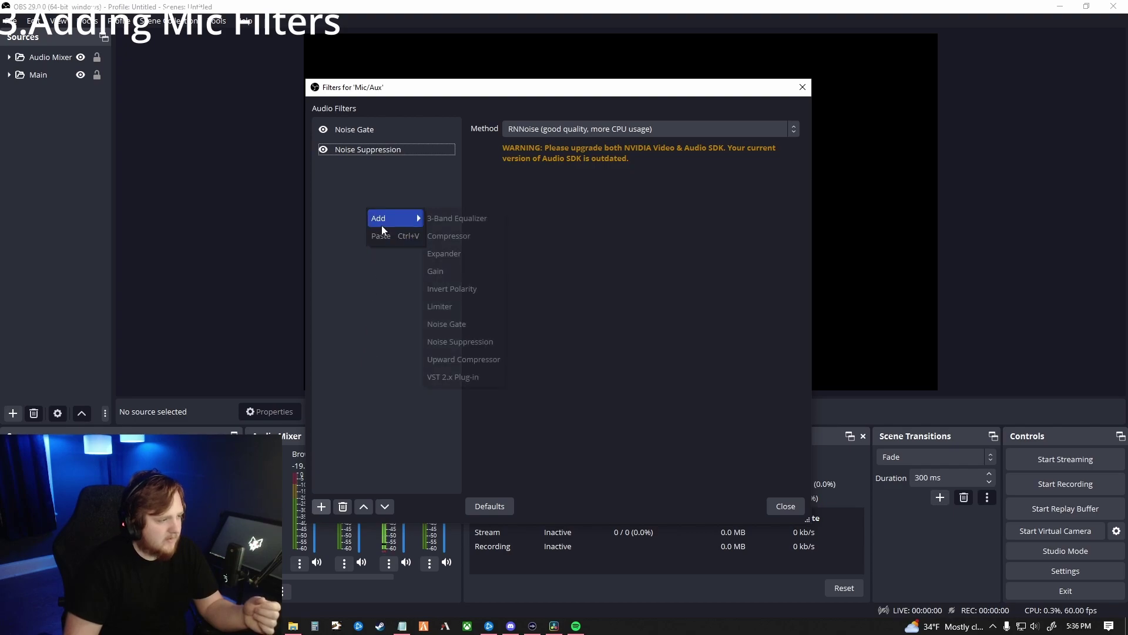
click(463, 271)
click(527, 325)
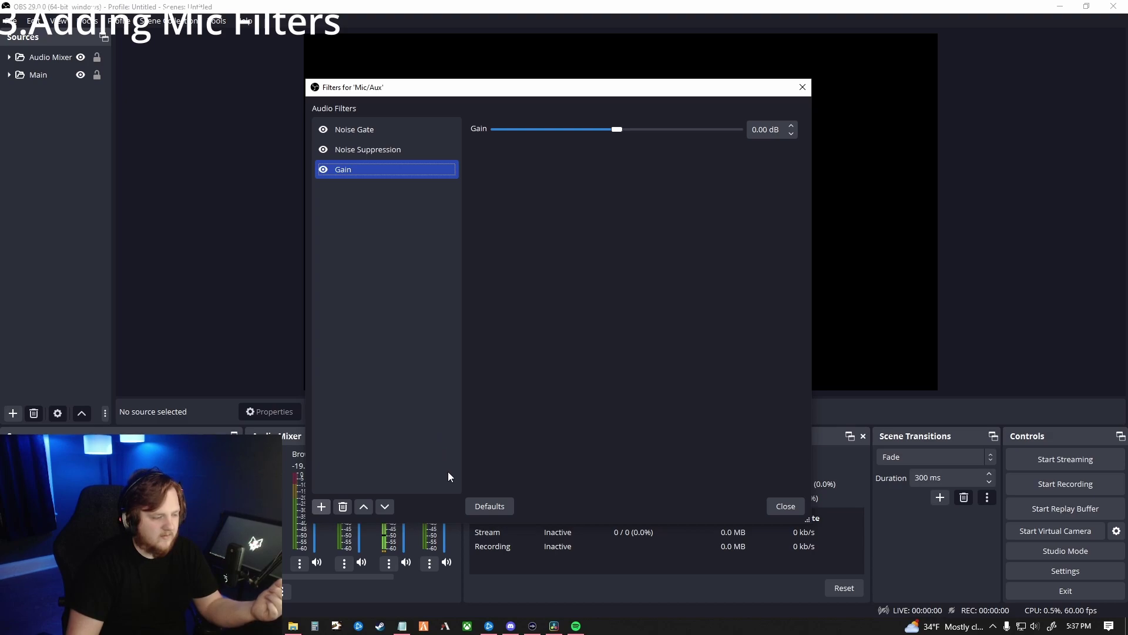
drag(525, 92, 746, 55)
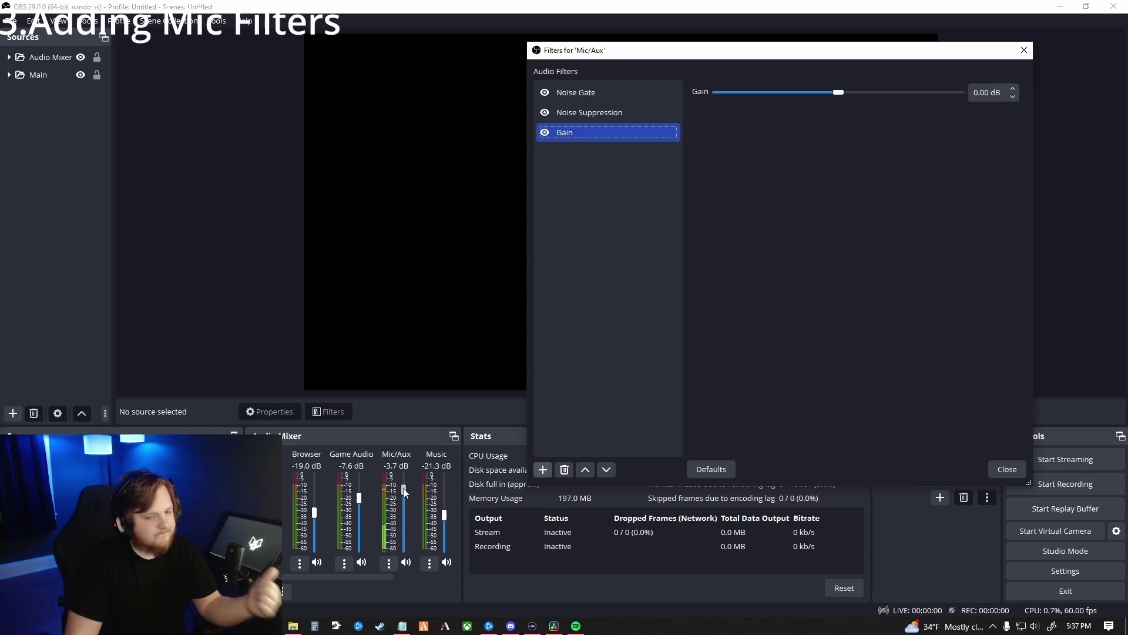
click(633, 267)
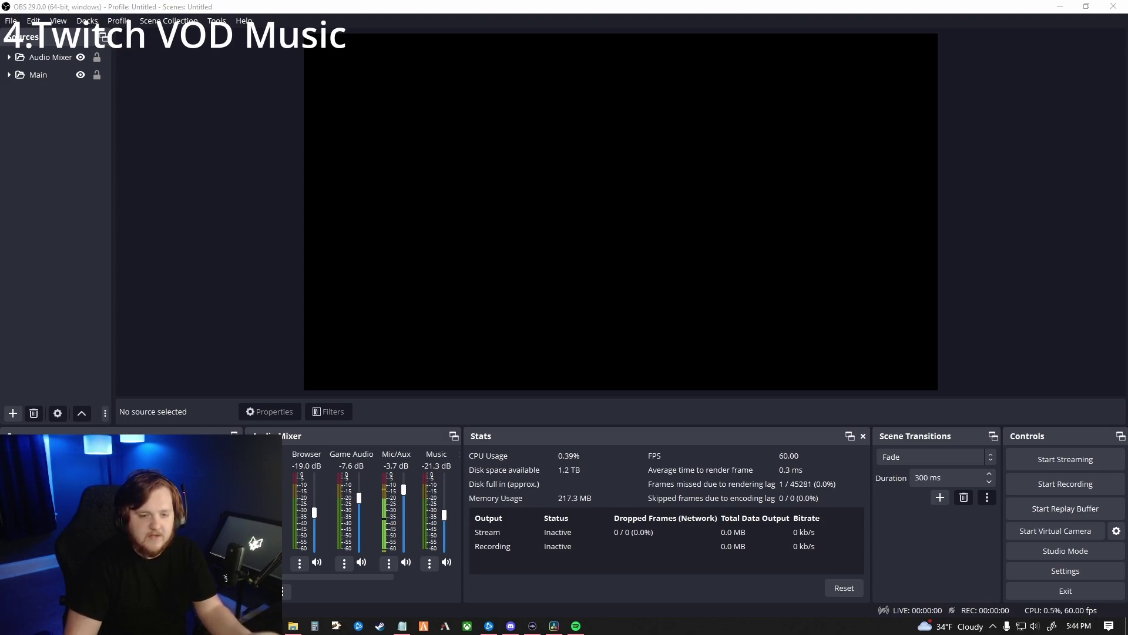
click(1067, 573)
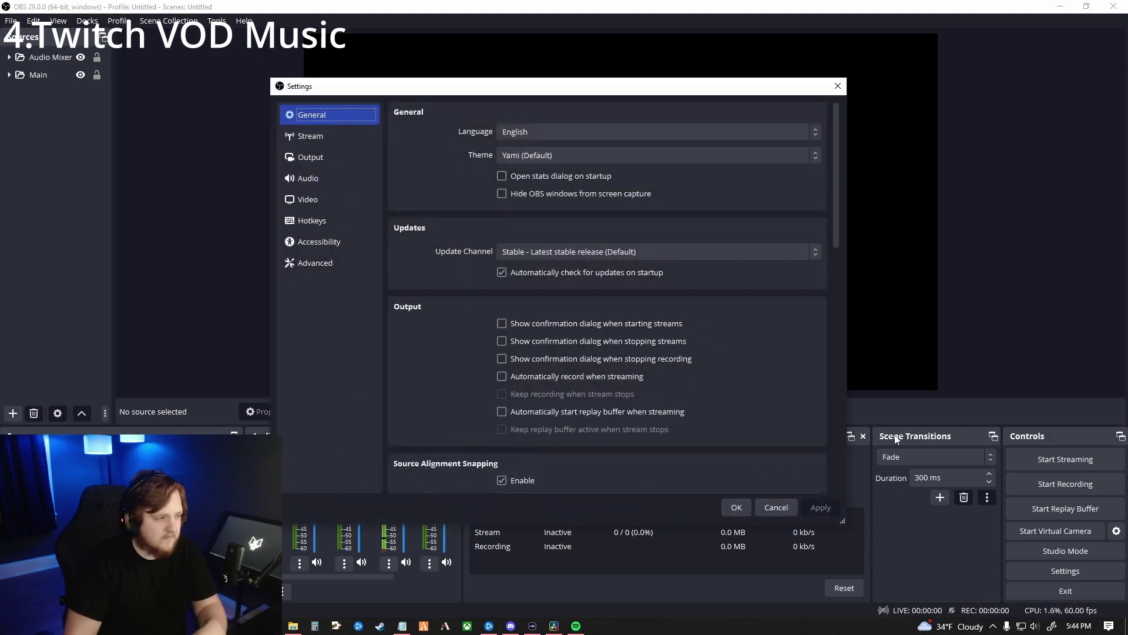
click(329, 155)
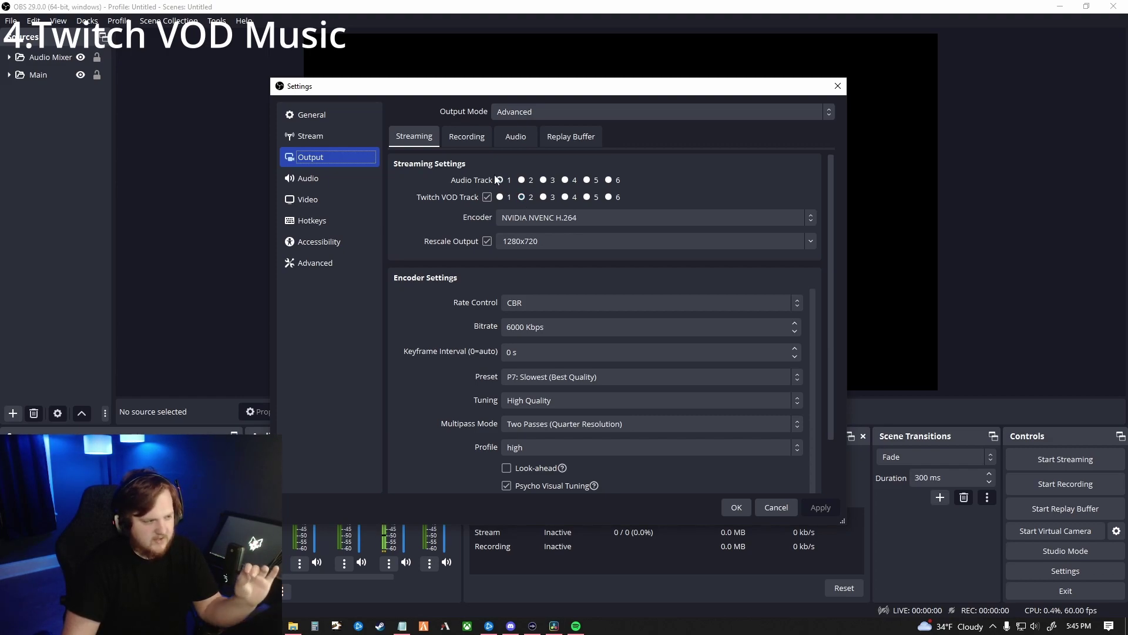
click(790, 508)
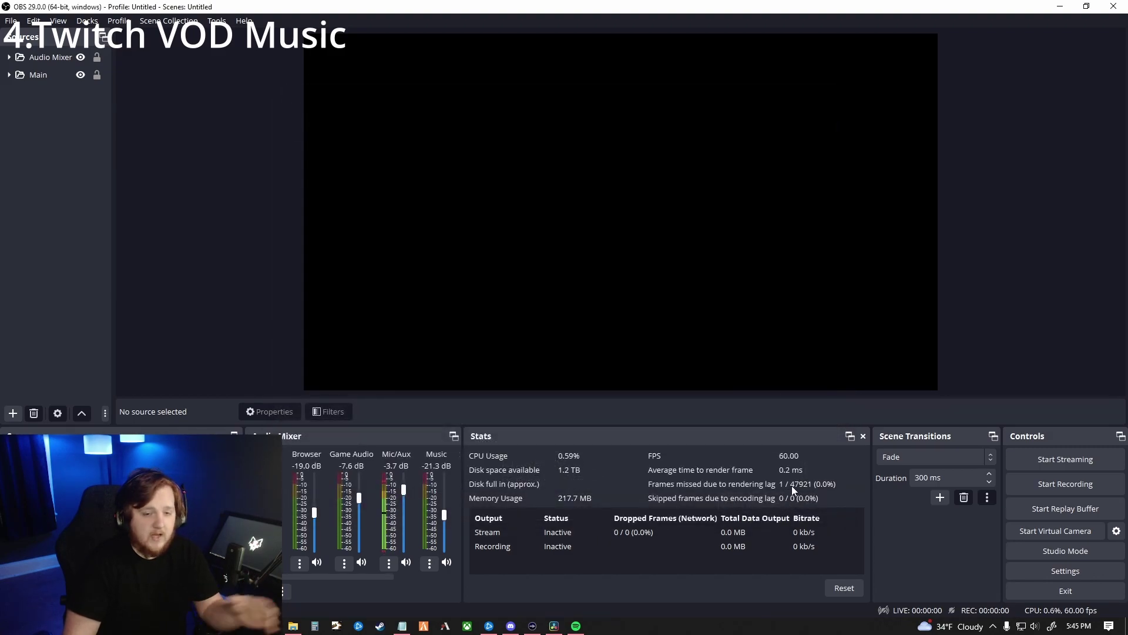
Open Advanced Audio Properties from the Music channel, enlarge and reposition it, and remove Music from track 2
right_click(416, 522)
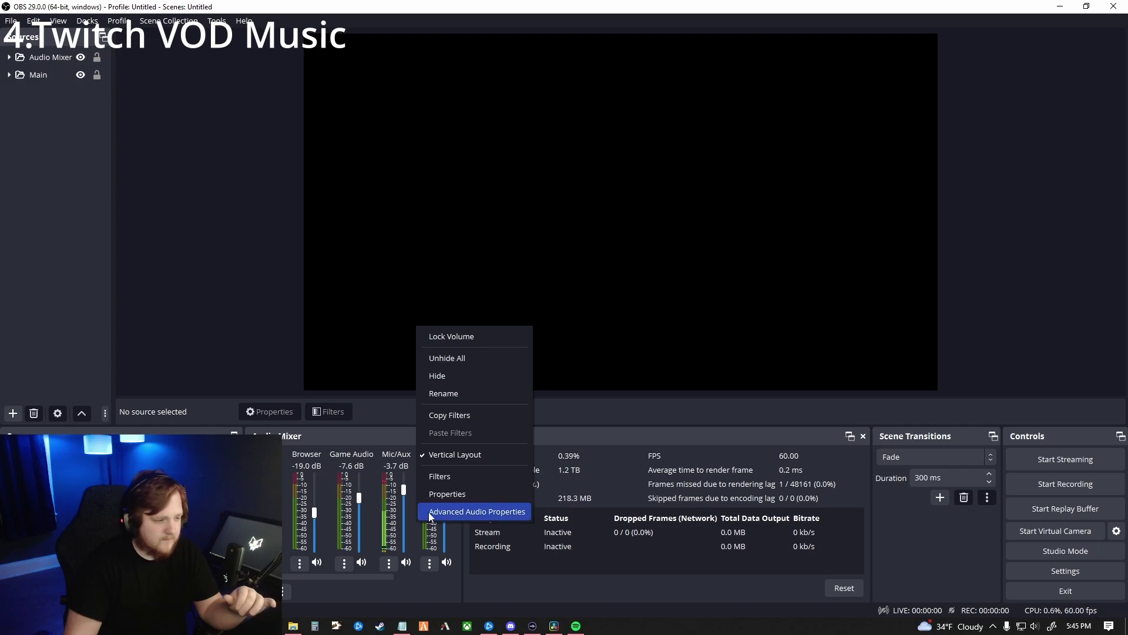
click(437, 511)
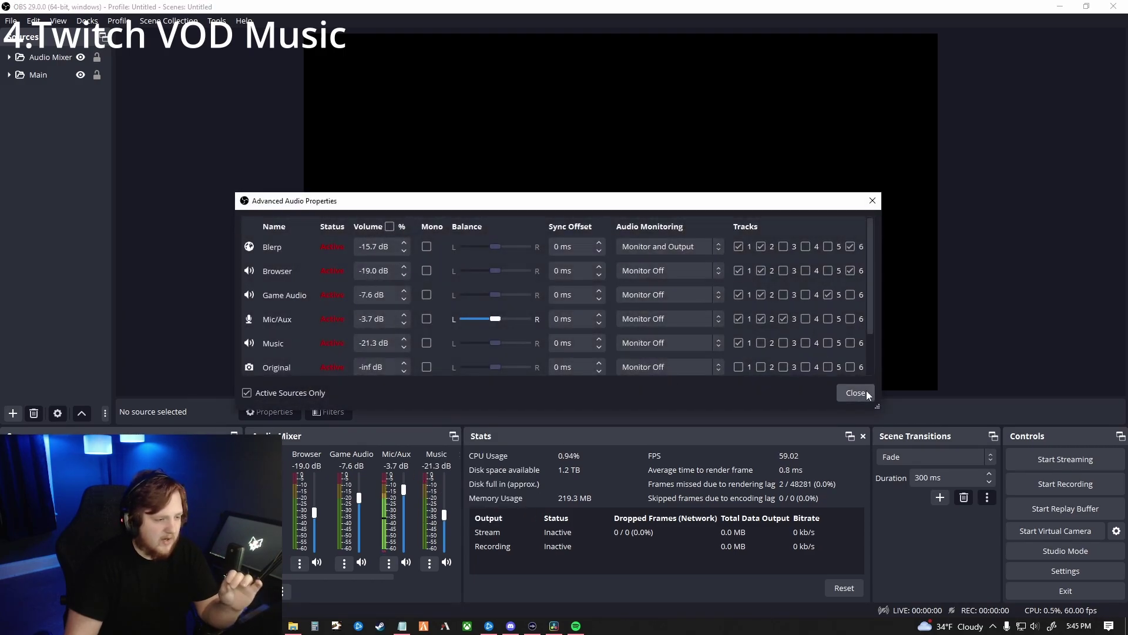
drag(877, 406, 1065, 517)
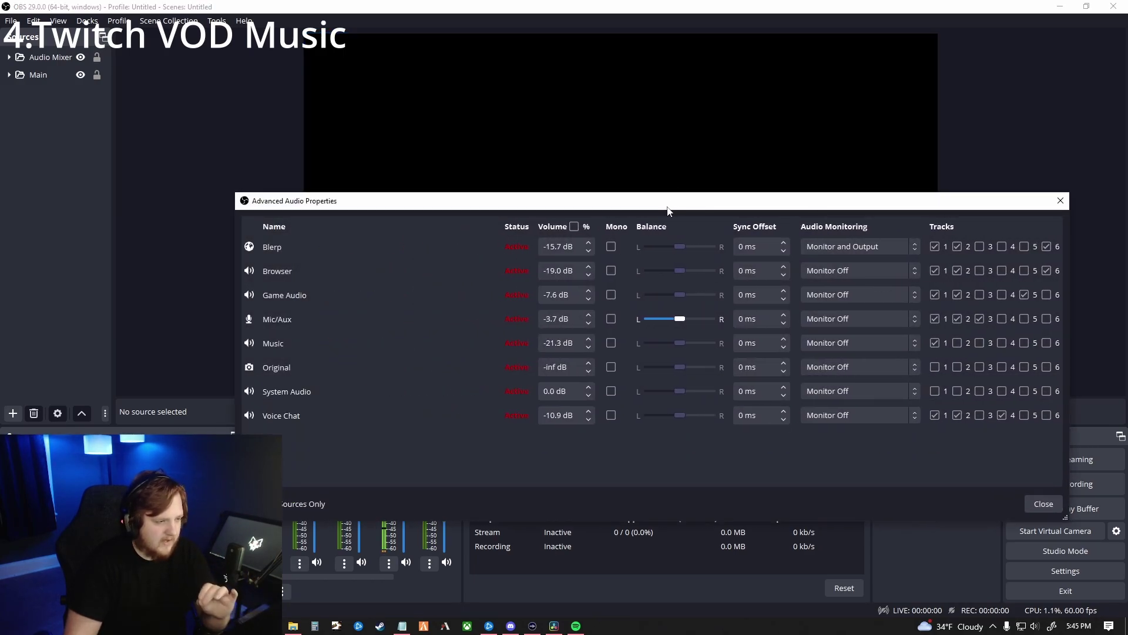
drag(670, 203, 520, 130)
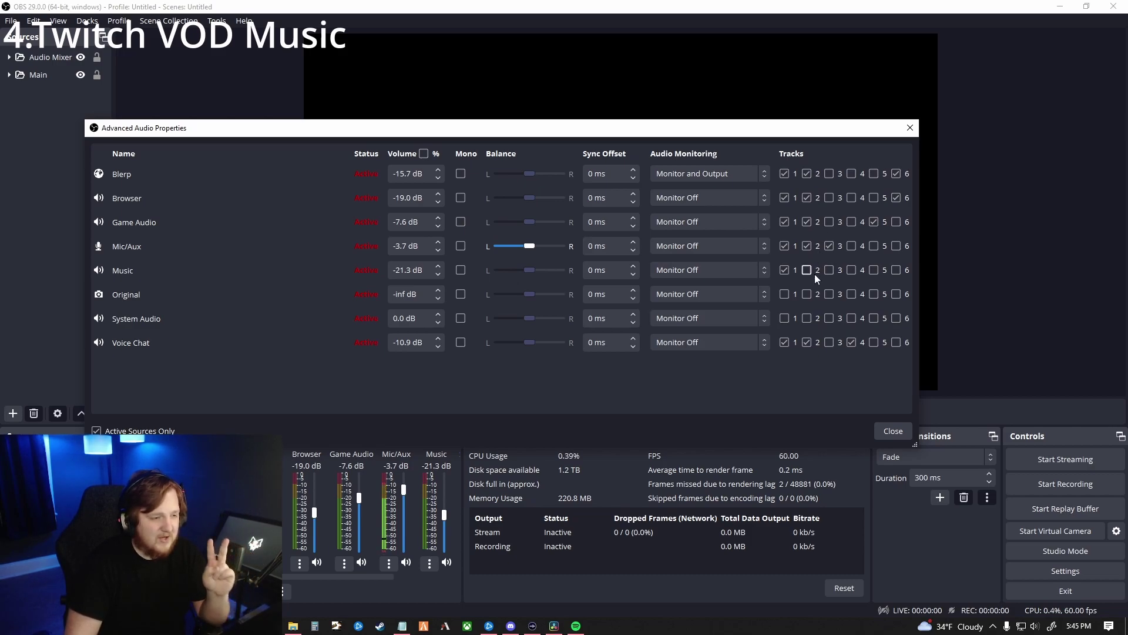
click(807, 343)
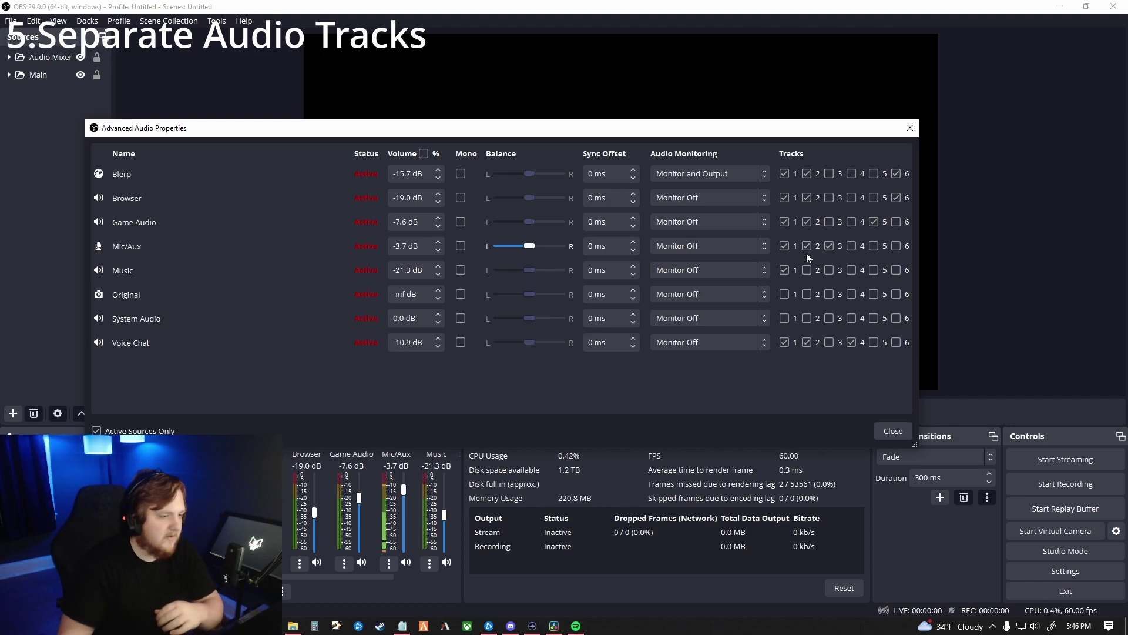
click(807, 342)
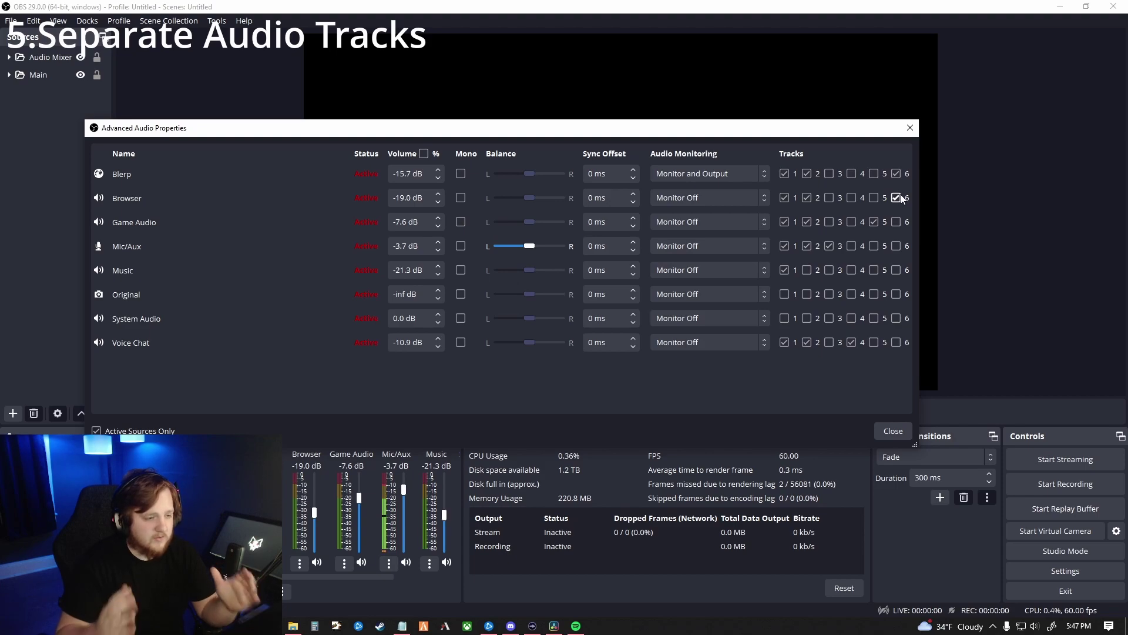
click(893, 431)
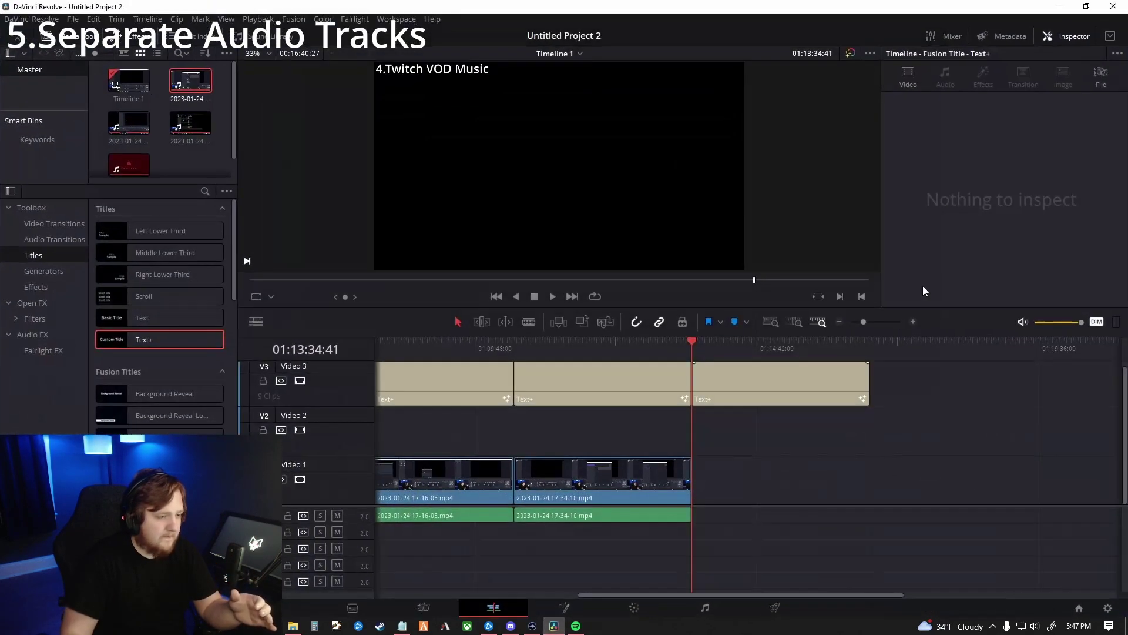
drag(191, 86, 694, 485)
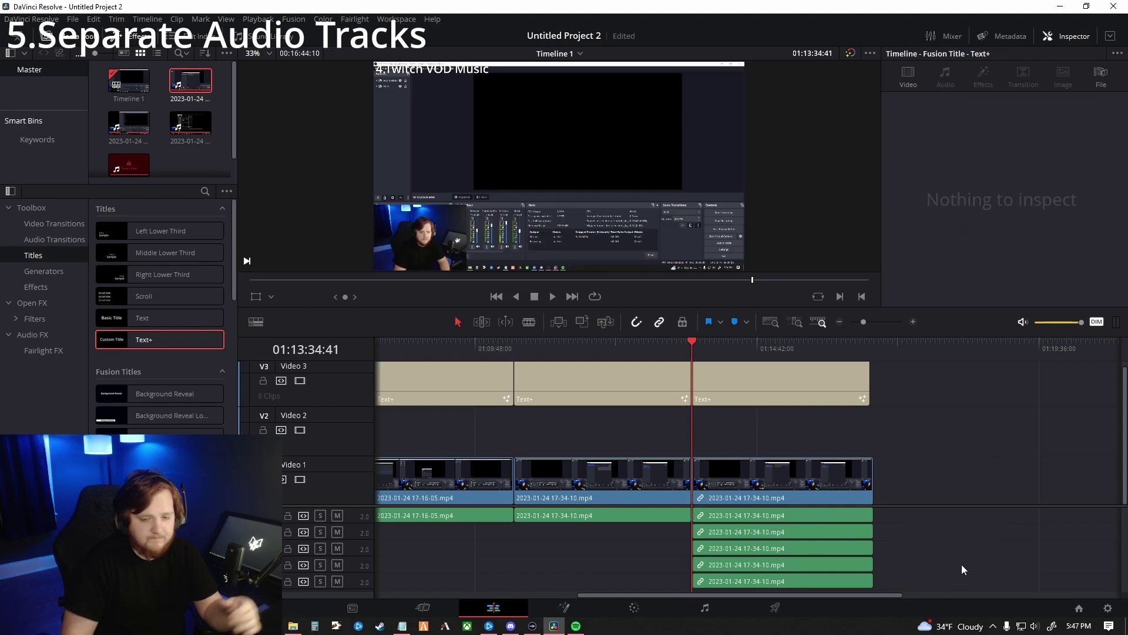
key(ctrl+s)
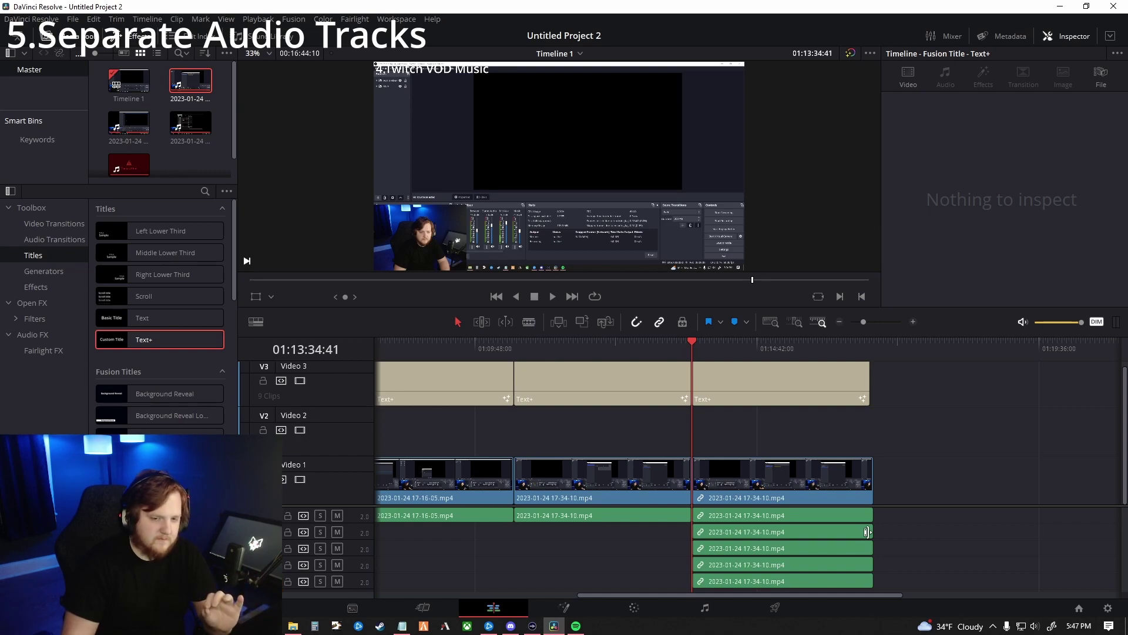
Unlink the new clip's video from its five audio clips
drag(974, 553, 819, 494)
right_click(819, 494)
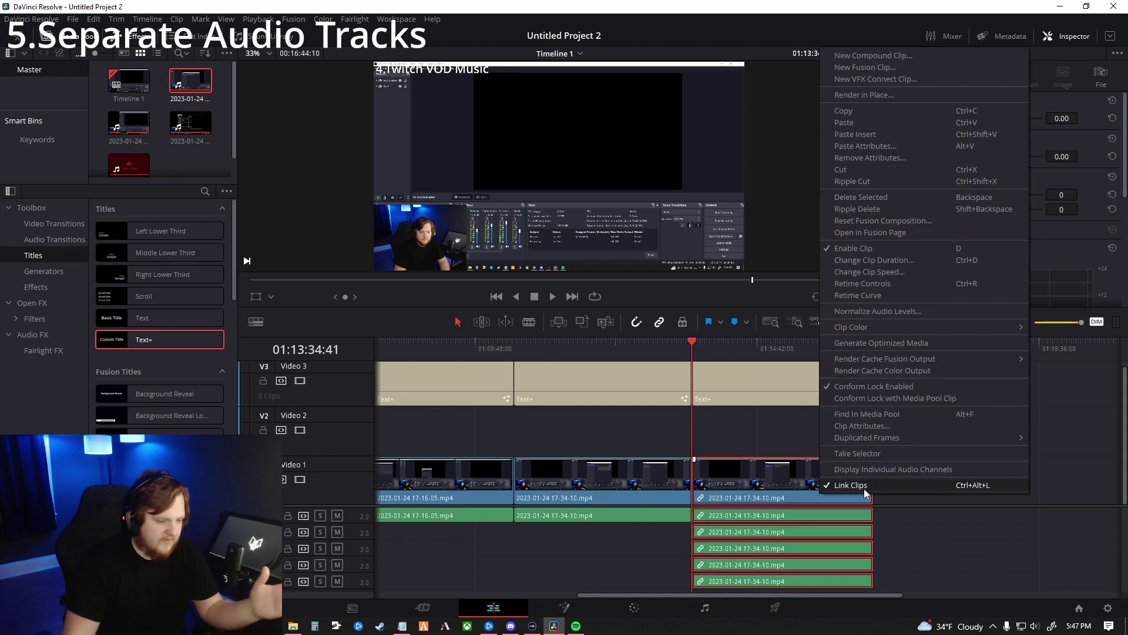
click(863, 487)
click(915, 509)
Delete the extra audio clips on tracks A2–A5, keeping only the top track, and save
click(727, 536)
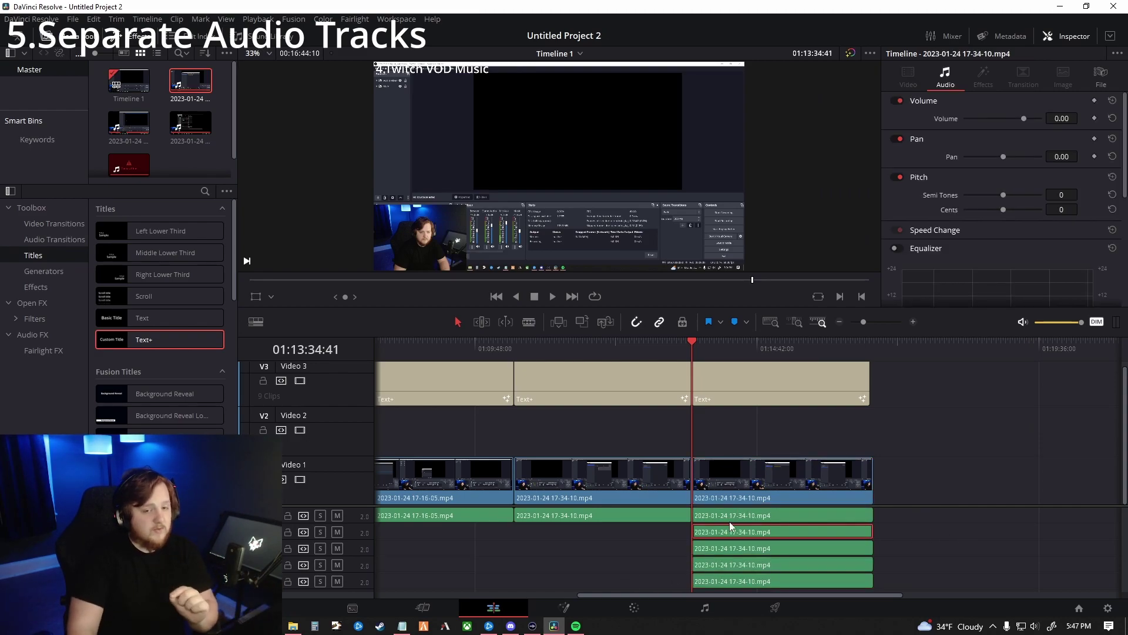
click(746, 516)
click(756, 531)
click(755, 549)
click(757, 565)
click(761, 582)
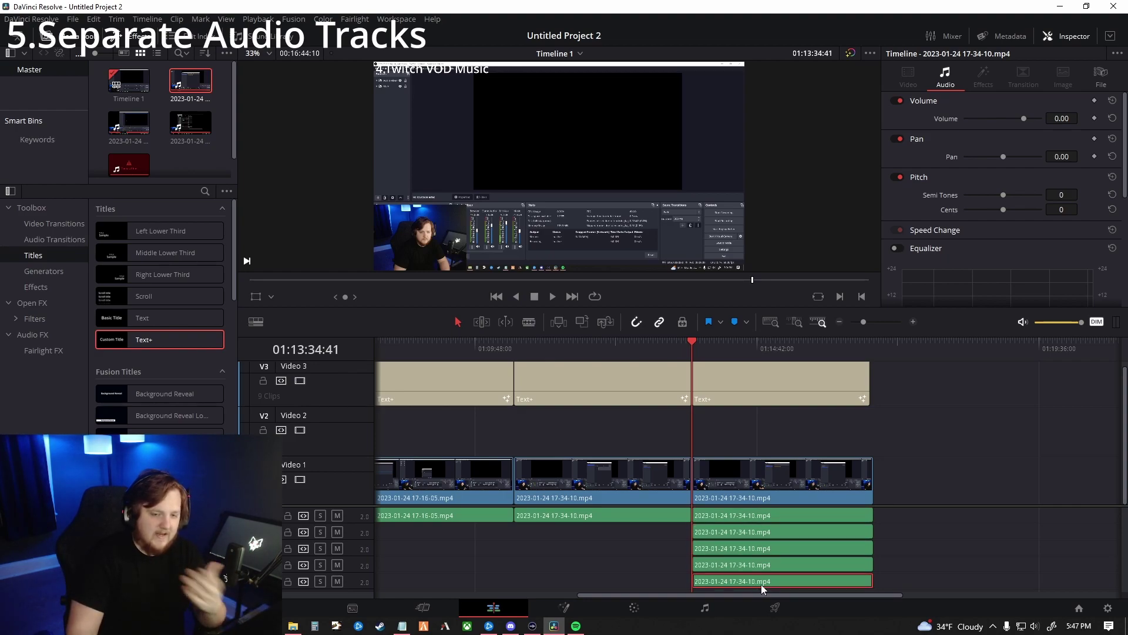
click(808, 533)
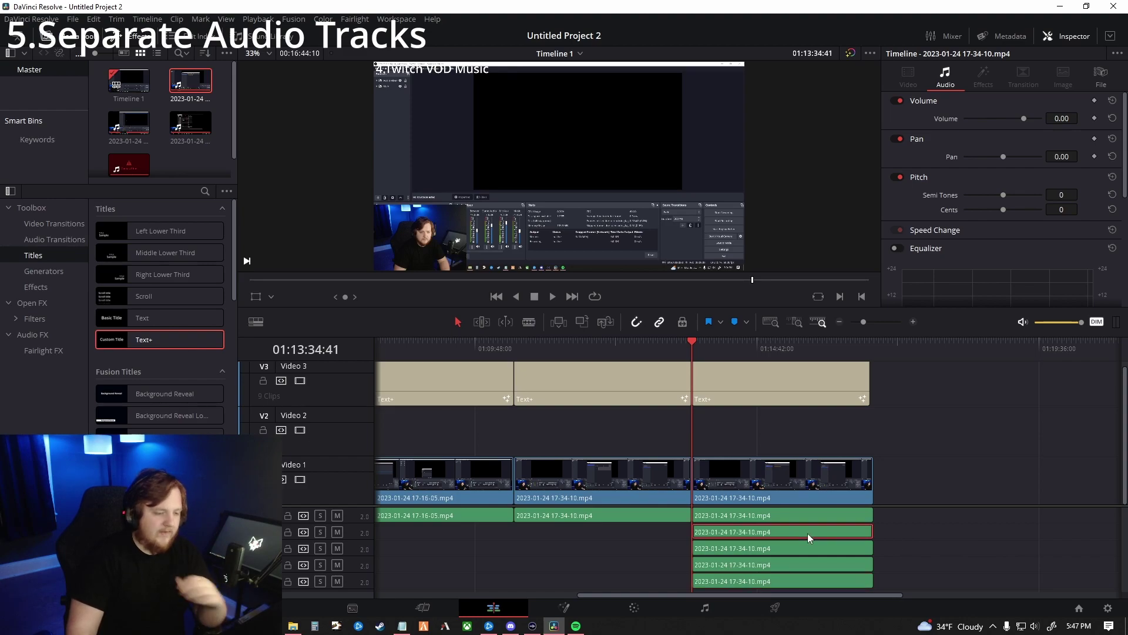
shift+click(807, 582)
key(Delete)
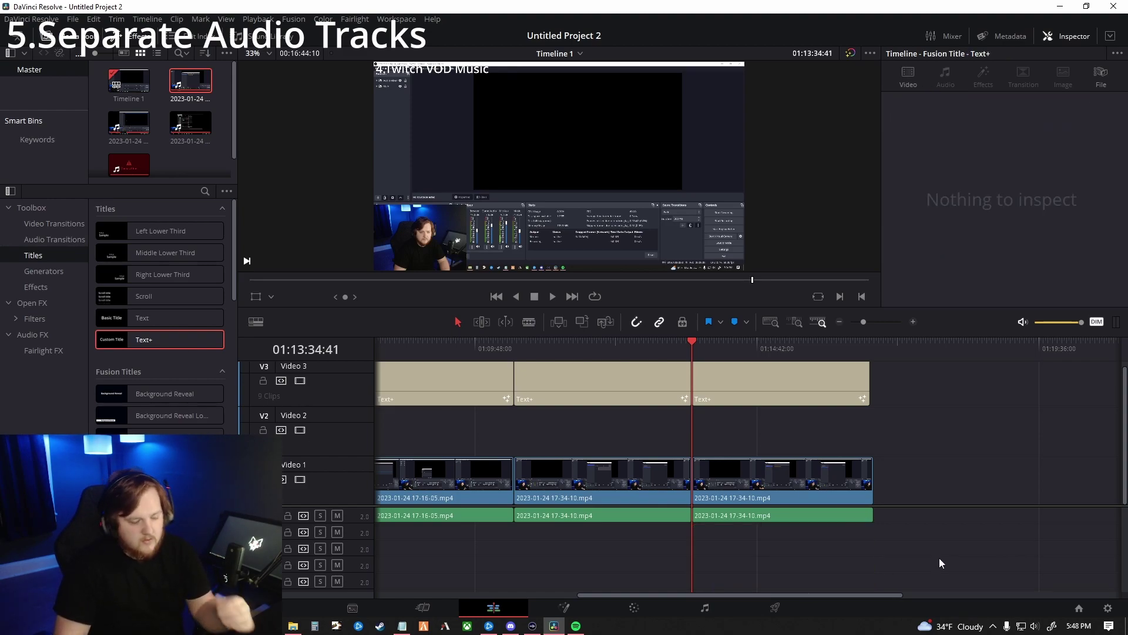
key(ctrl+s)
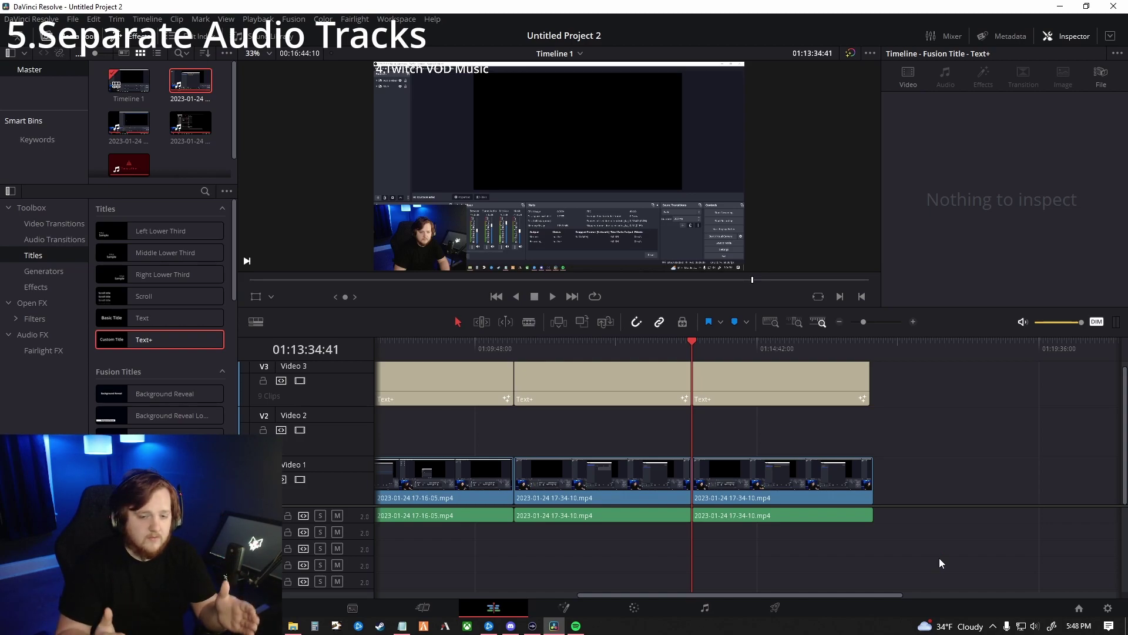